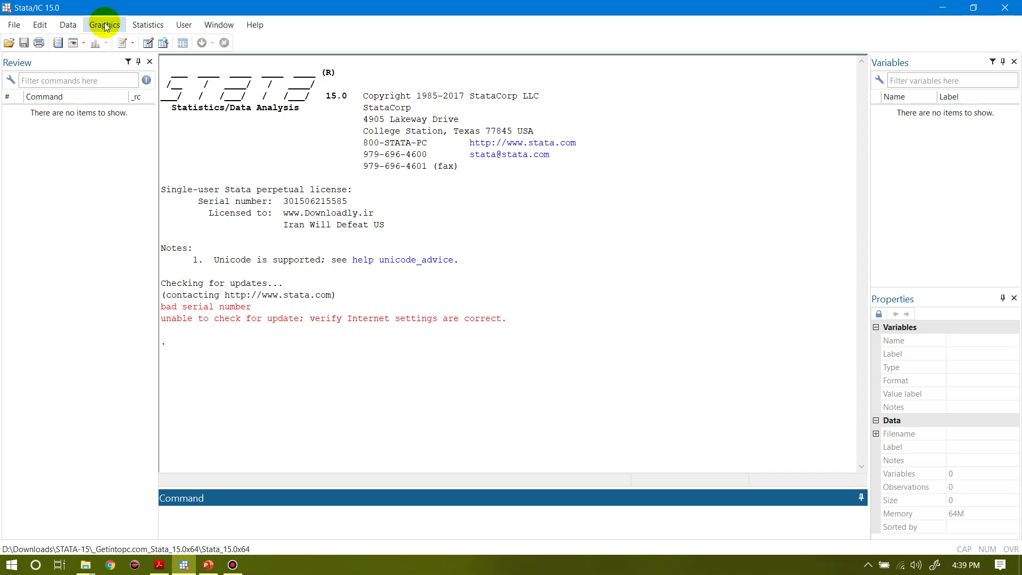
# Step: Open the Logistic Models_hsb2a.dta dataset and view it in the Data Editor
pyautogui.click(14, 26)
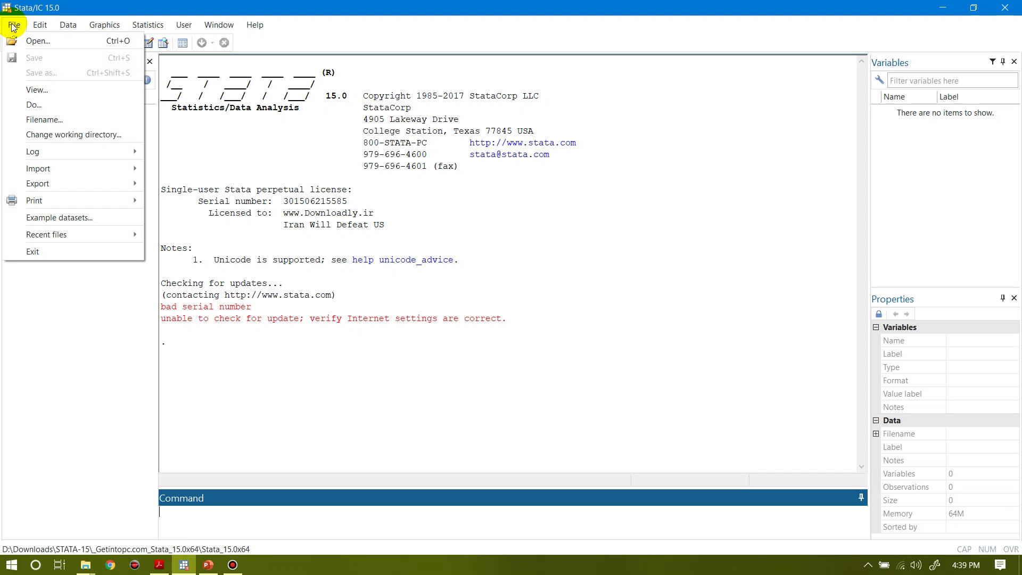
pyautogui.click(35, 41)
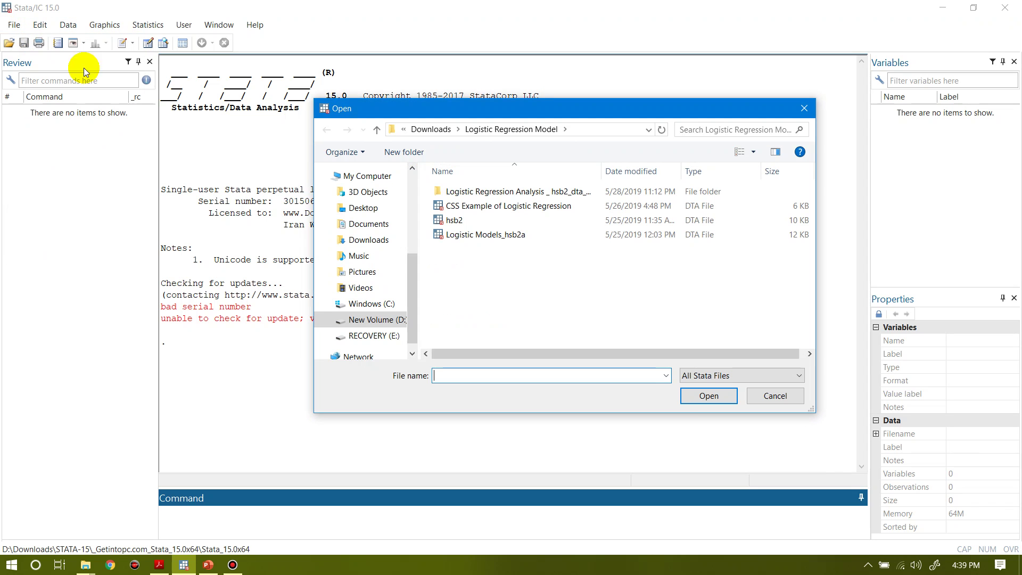
pyautogui.click(463, 235)
pyautogui.click(694, 395)
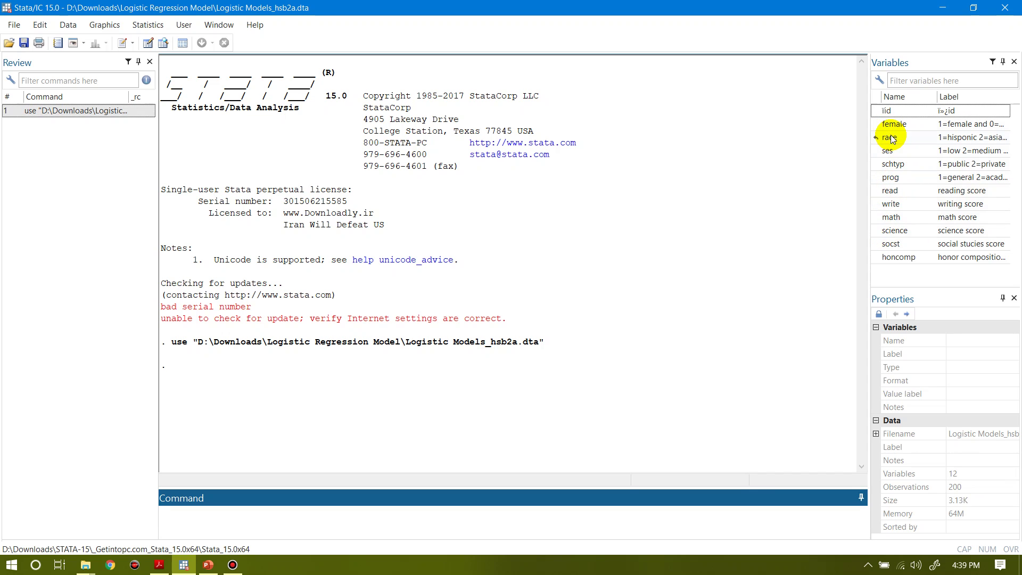
pyautogui.click(147, 43)
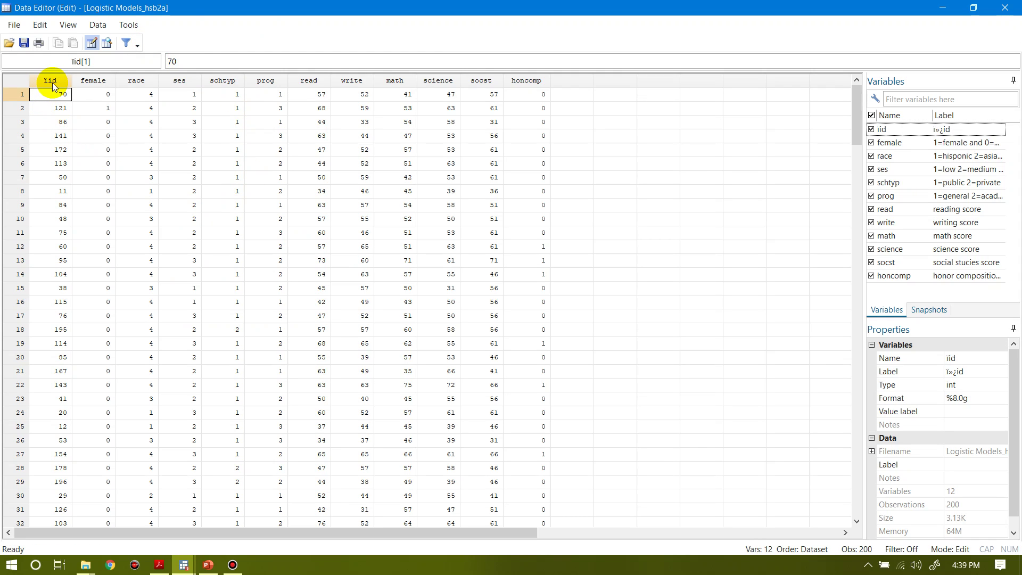
pyautogui.click(100, 81)
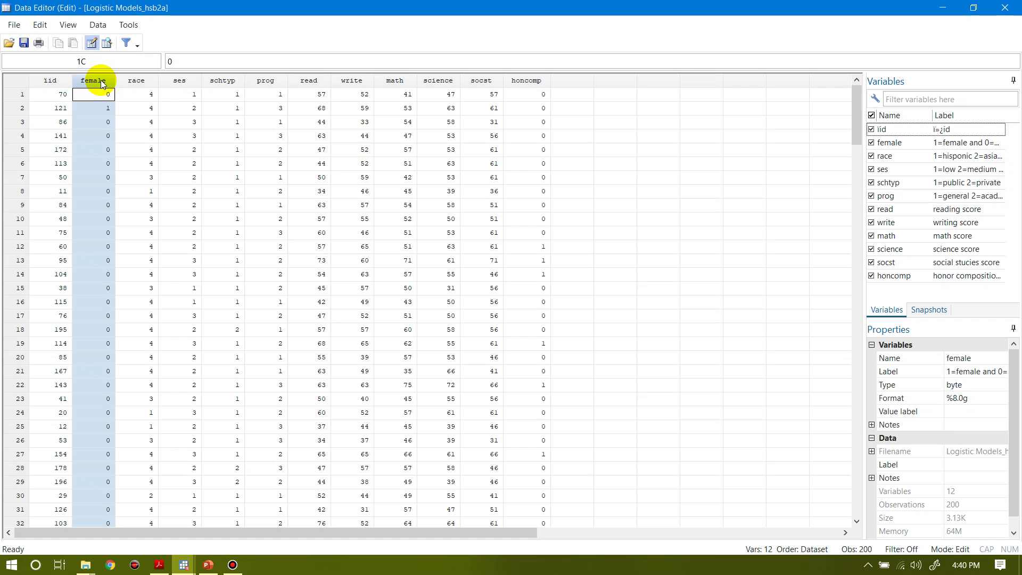
pyautogui.click(137, 81)
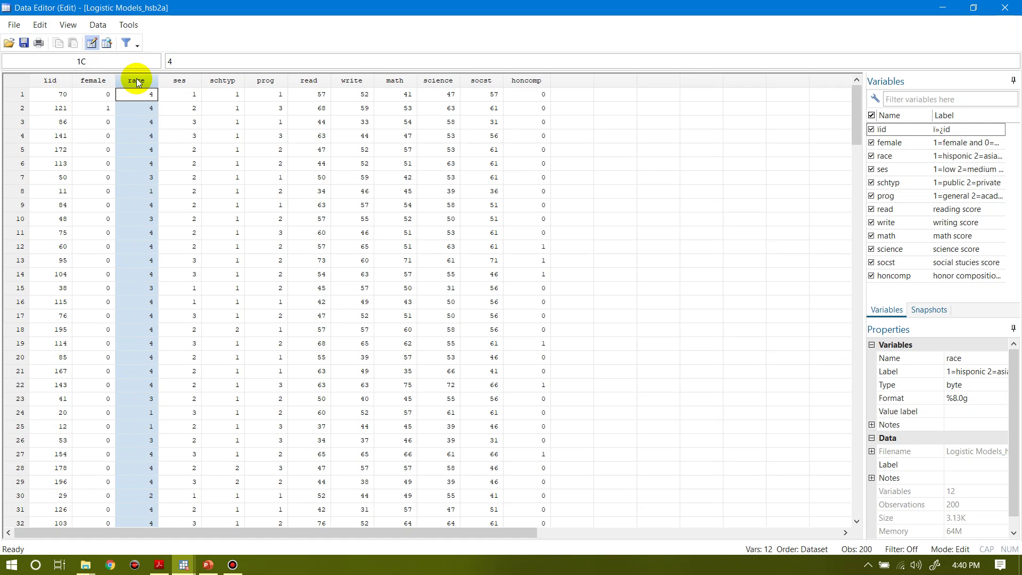
pyautogui.click(180, 81)
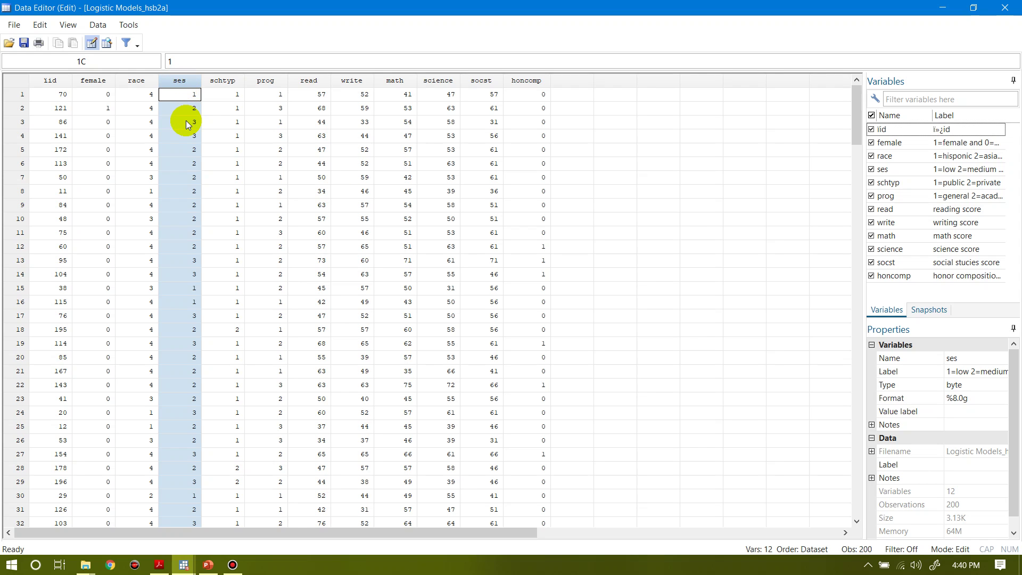
pyautogui.click(229, 81)
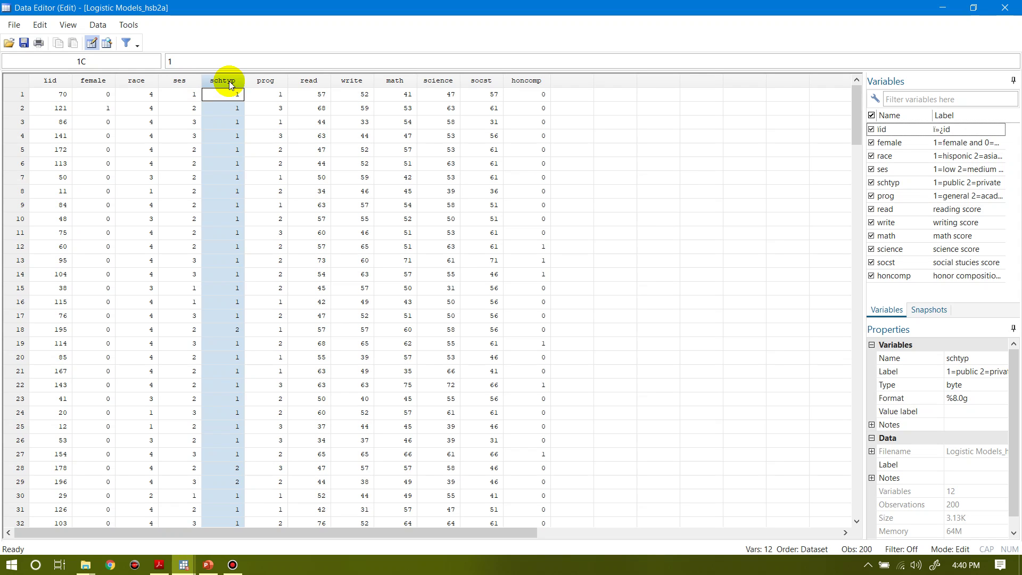
pyautogui.click(269, 81)
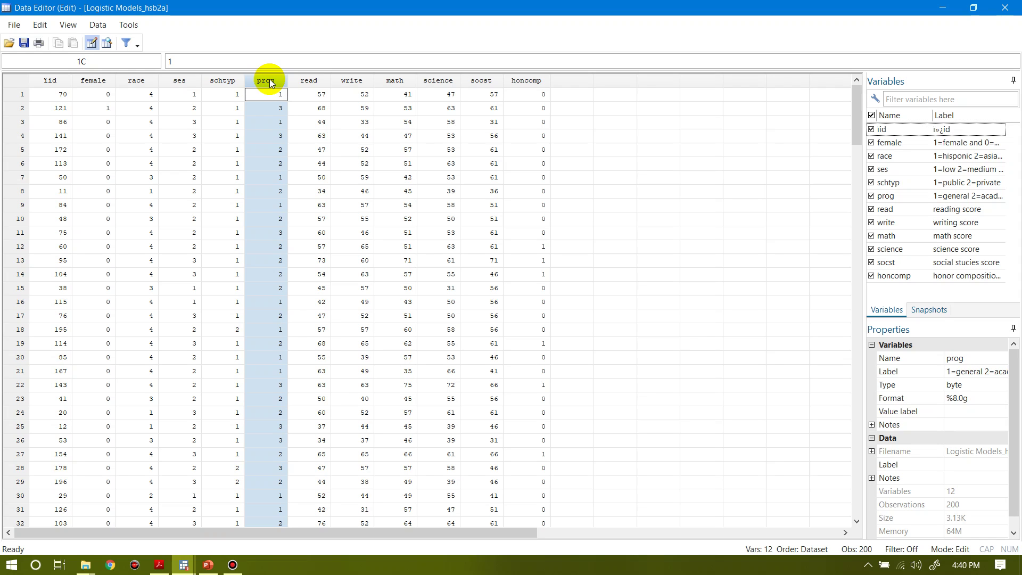
pyautogui.click(305, 82)
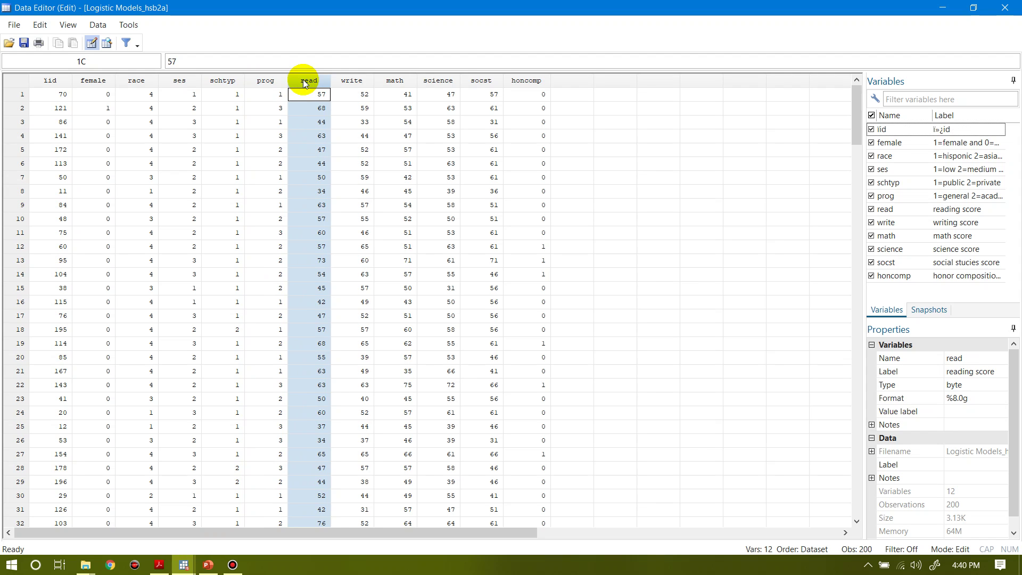
pyautogui.click(349, 83)
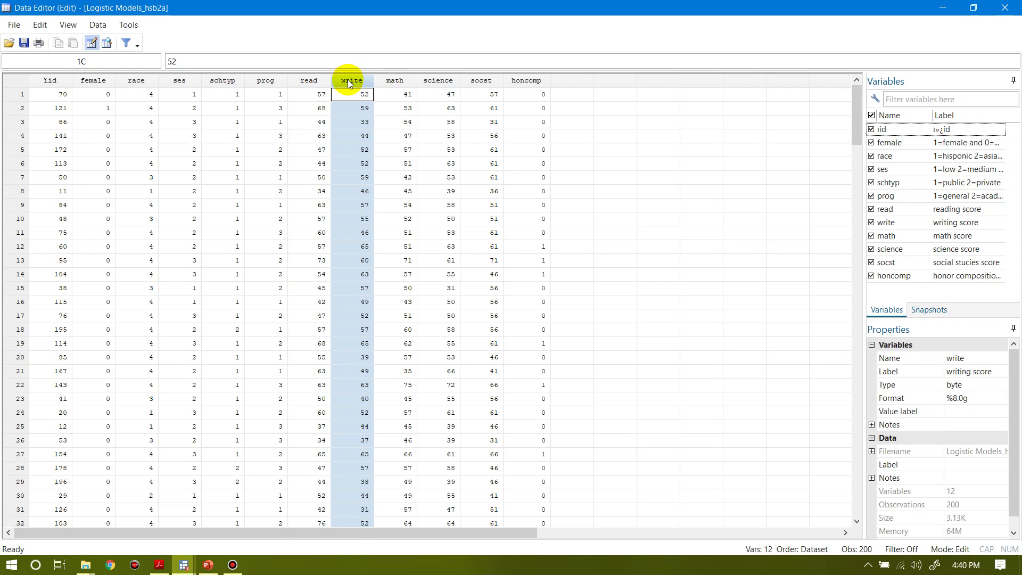
pyautogui.click(400, 84)
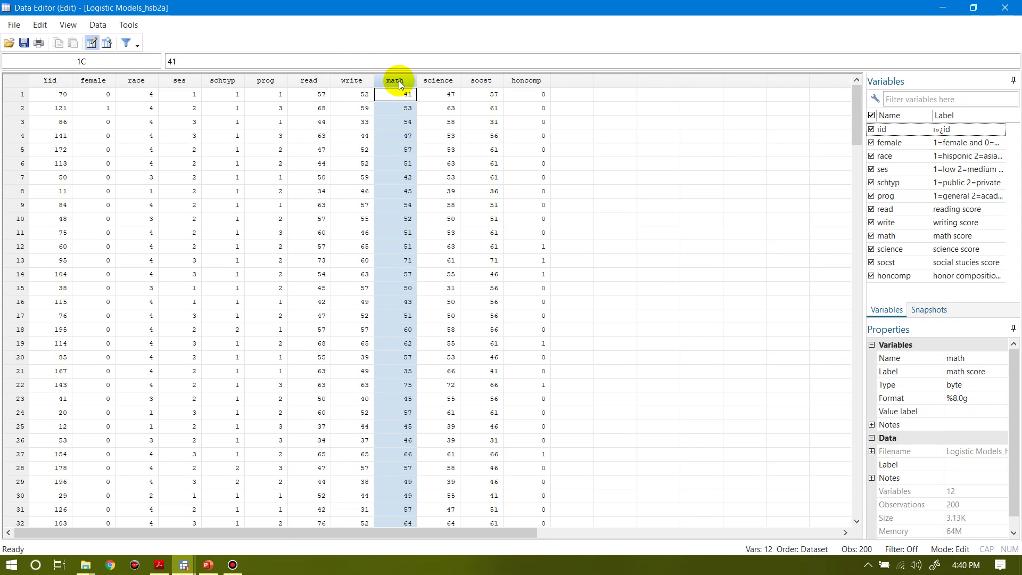
pyautogui.click(426, 80)
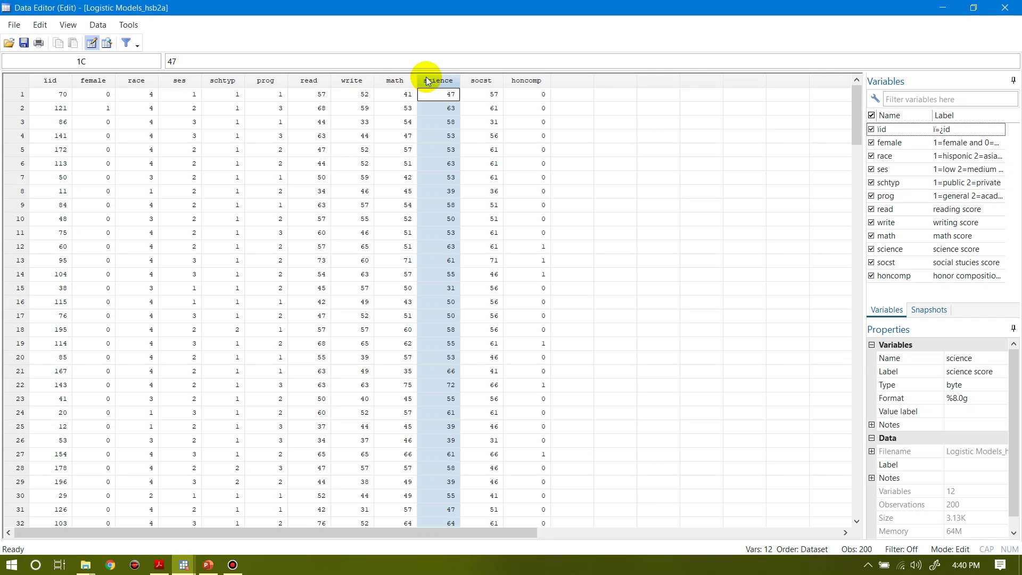
pyautogui.click(478, 80)
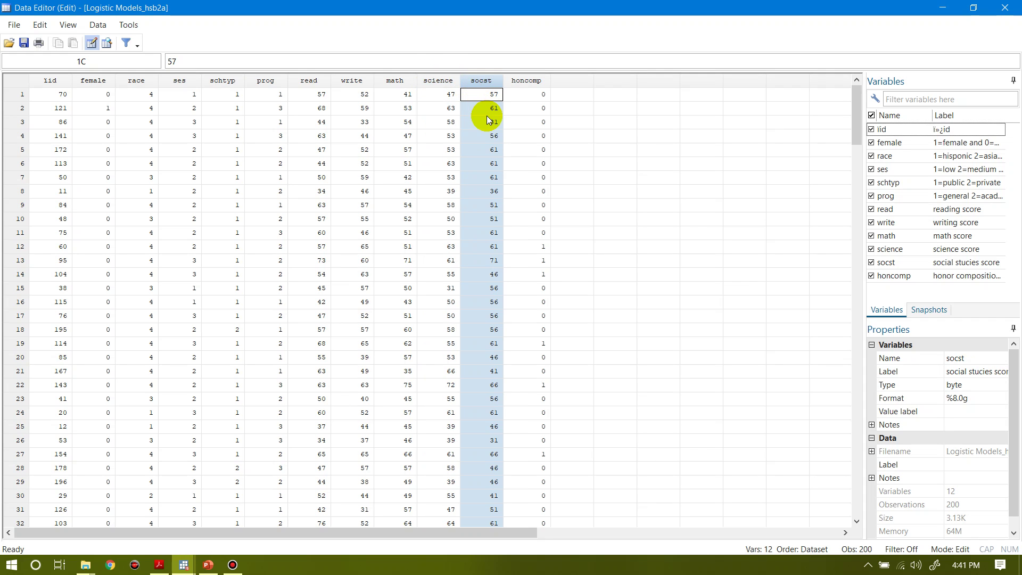
pyautogui.click(527, 81)
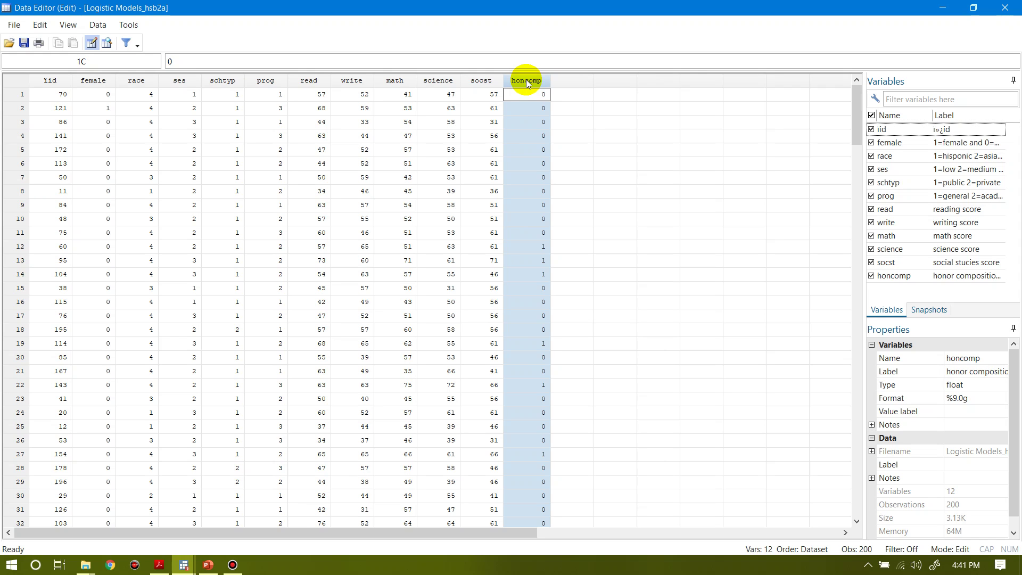
pyautogui.moveTo(854, 120); pyautogui.dragTo(864, 468)
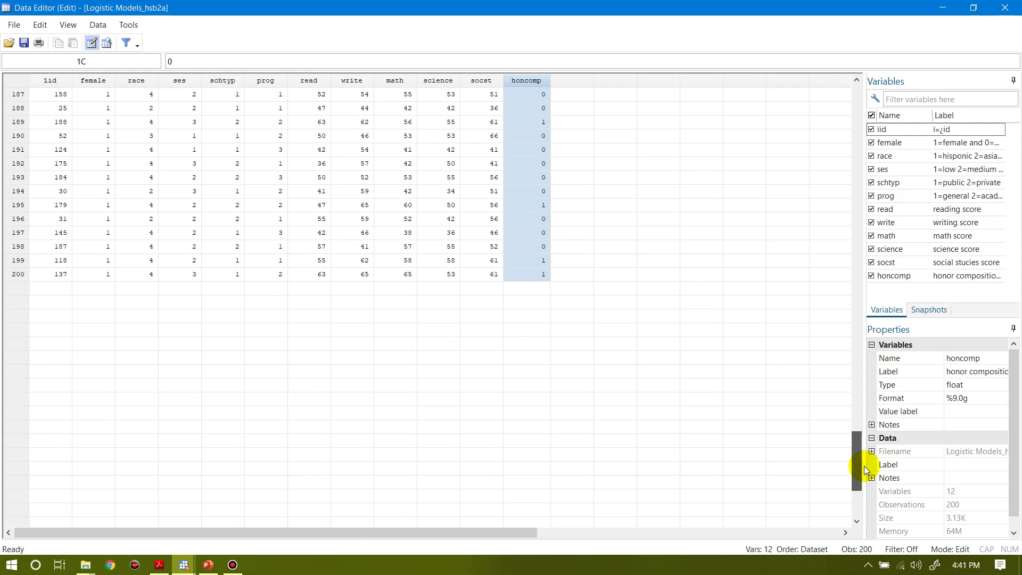
pyautogui.moveTo(864, 465); pyautogui.dragTo(808, 111)
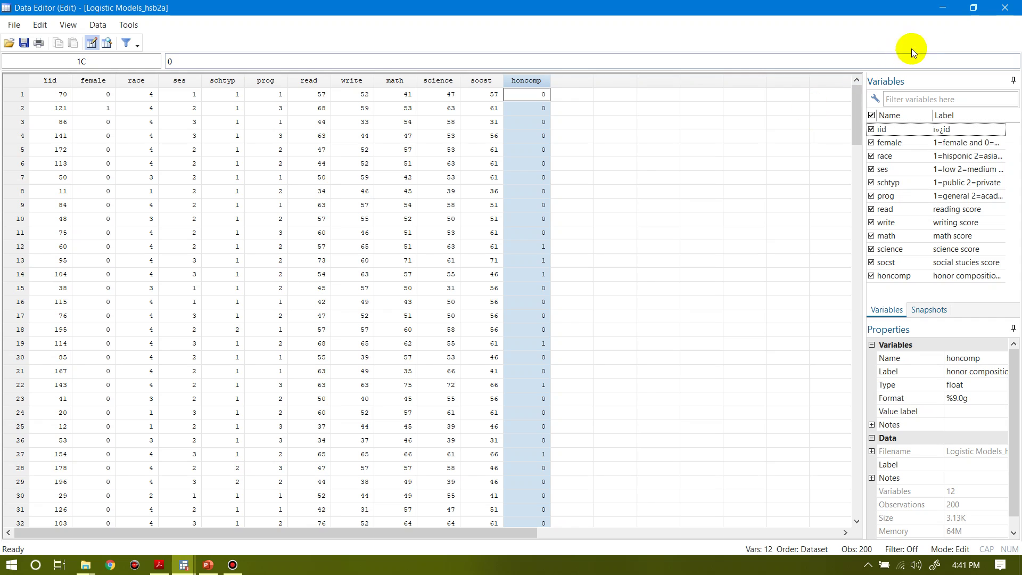
# Step: Close the Data Editor and return to the Command box with hsb2a still loaded
pyautogui.click(1005, 7)
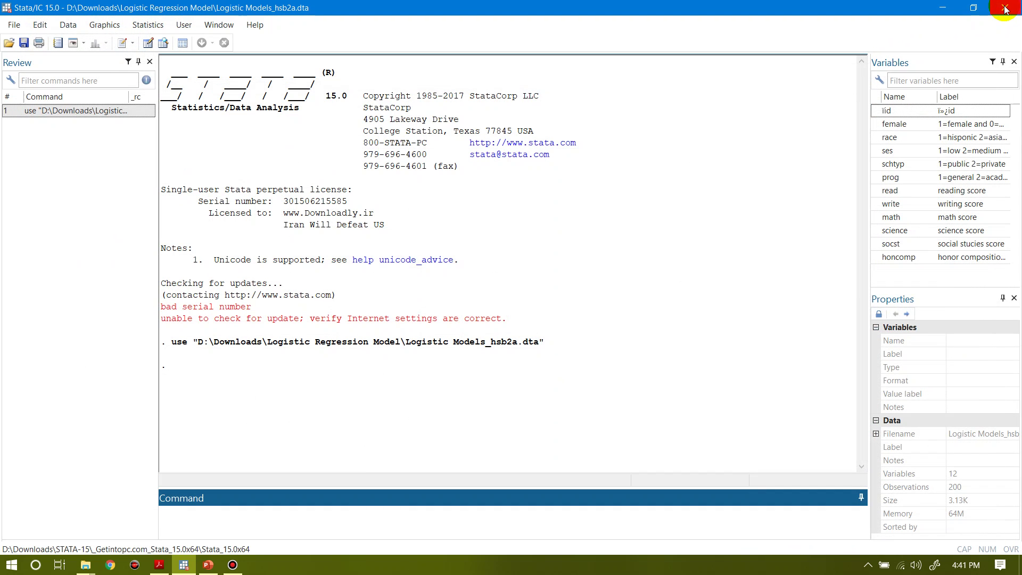
pyautogui.click(190, 525)
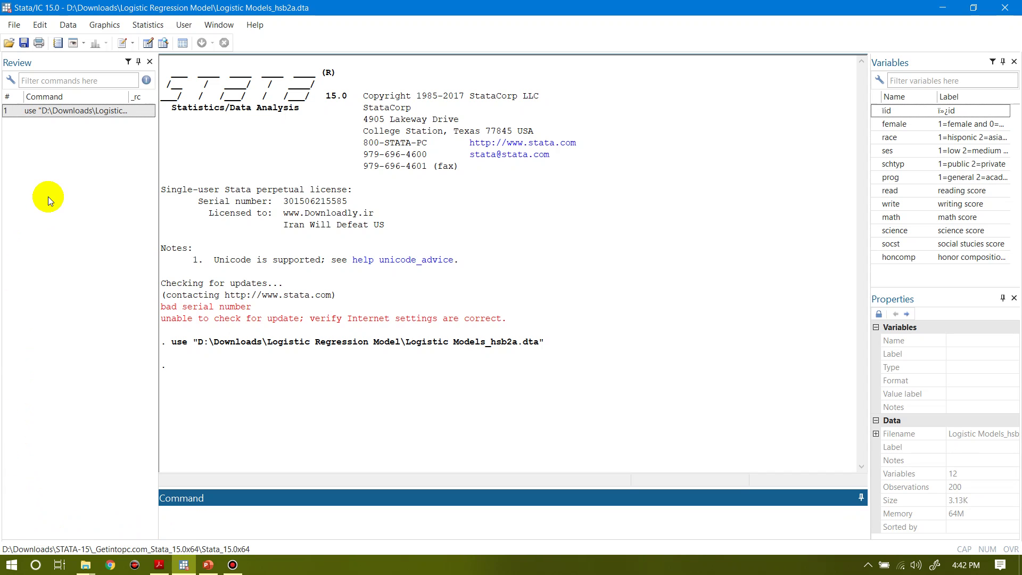
# Step: Run a two-way table of female by ses with Pearson's chi-squared test (chi2(2) = 4.5765, Pr = 0.101)
pyautogui.click(155, 25)
pyautogui.moveTo(172, 42)
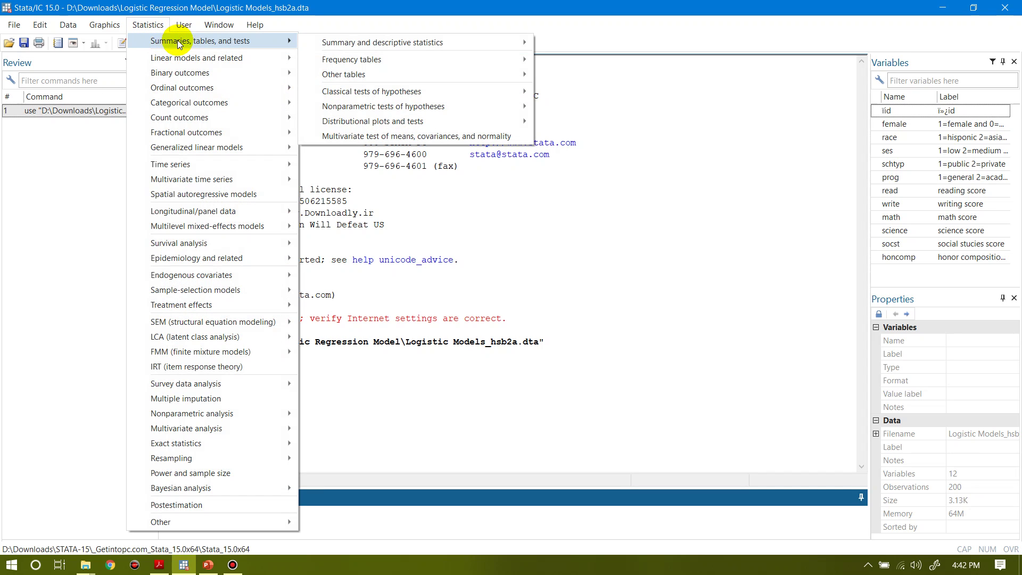
pyautogui.moveTo(398, 62)
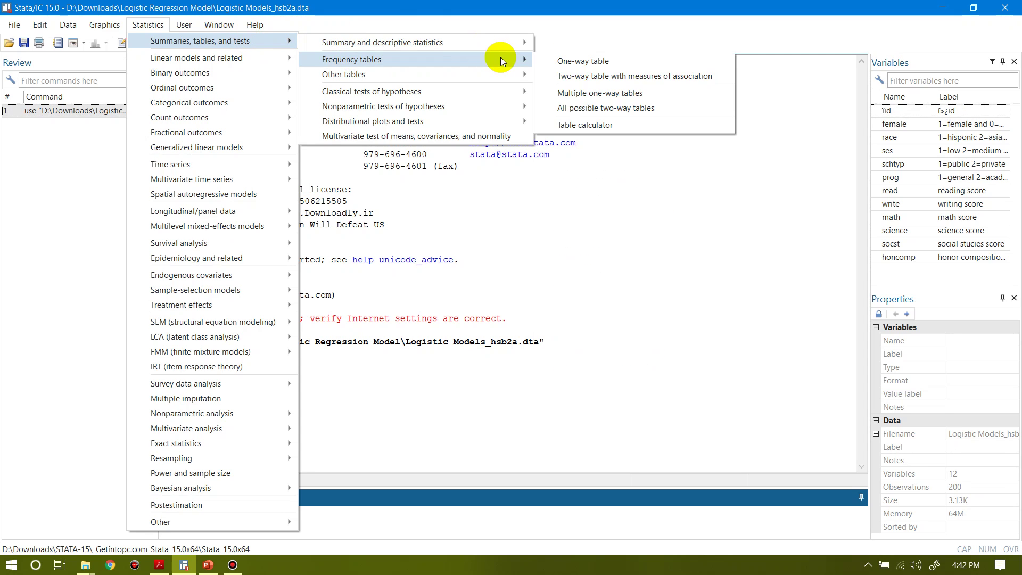
pyautogui.click(572, 76)
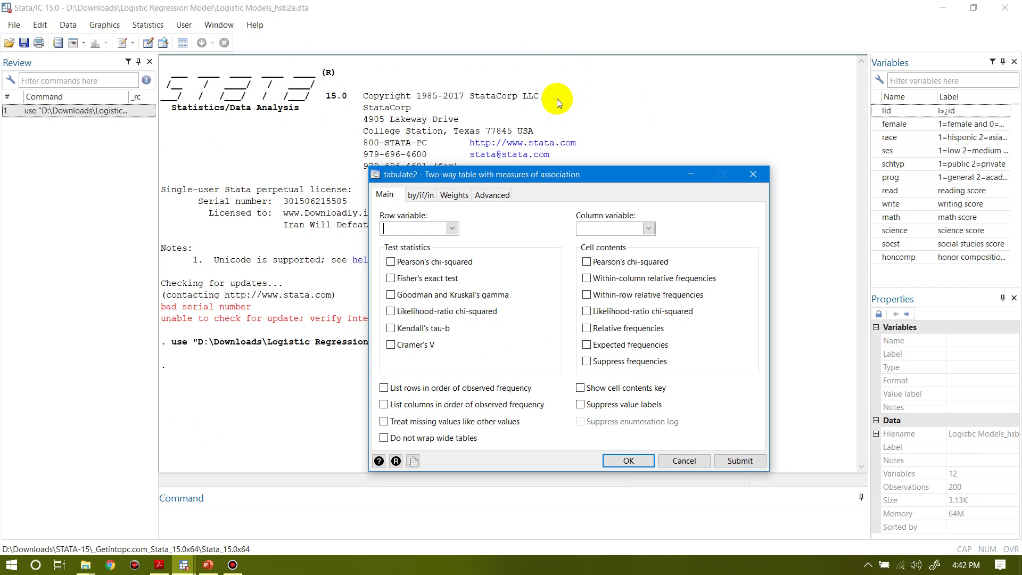
pyautogui.click(451, 230)
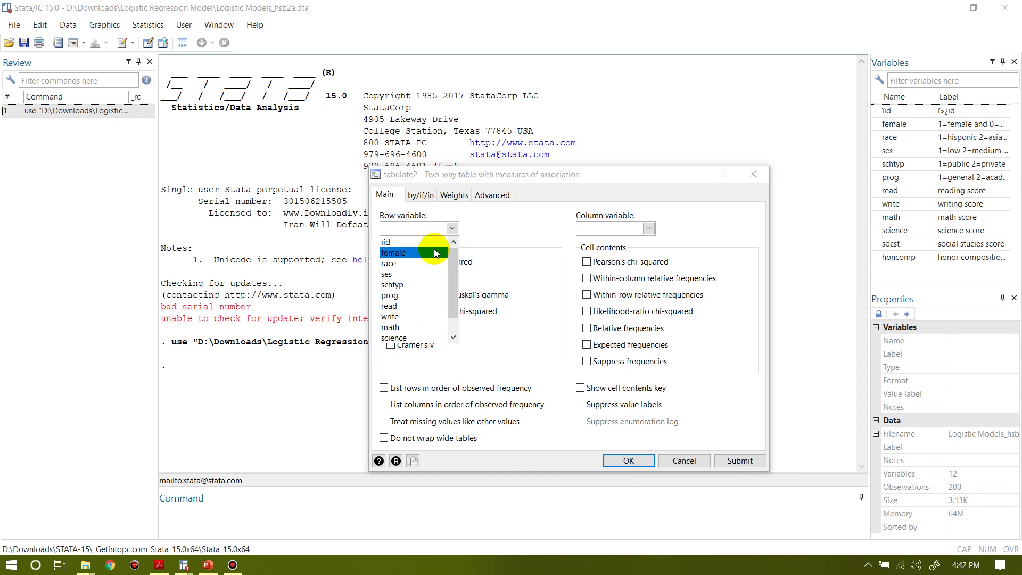
pyautogui.click(429, 250)
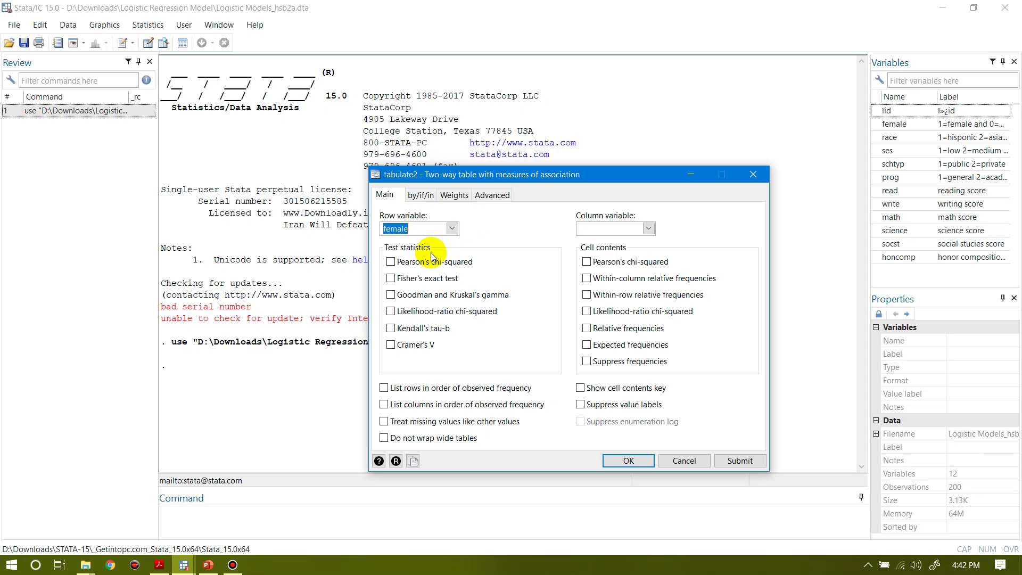
pyautogui.click(651, 227)
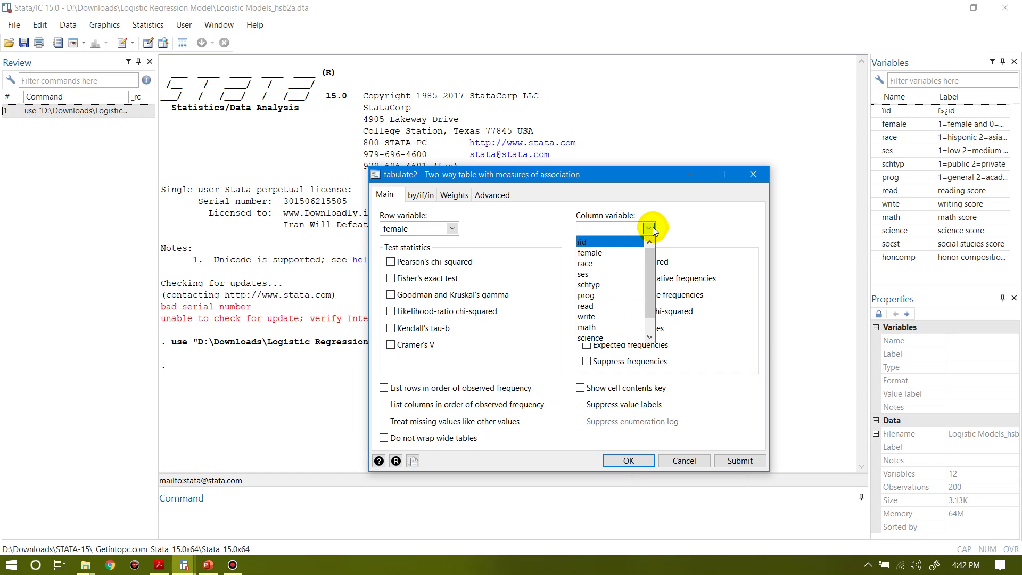
pyautogui.click(606, 274)
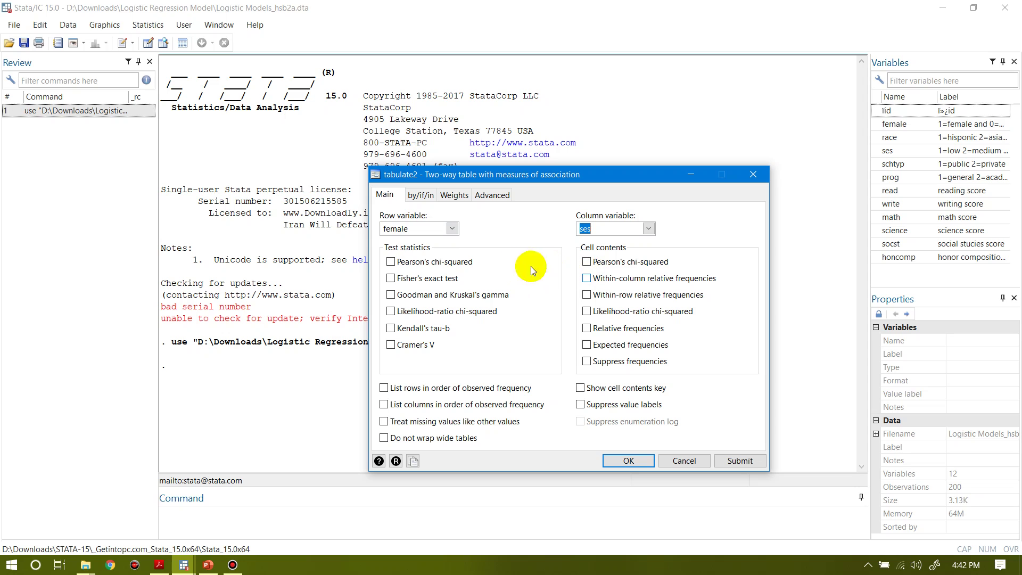
pyautogui.click(393, 264)
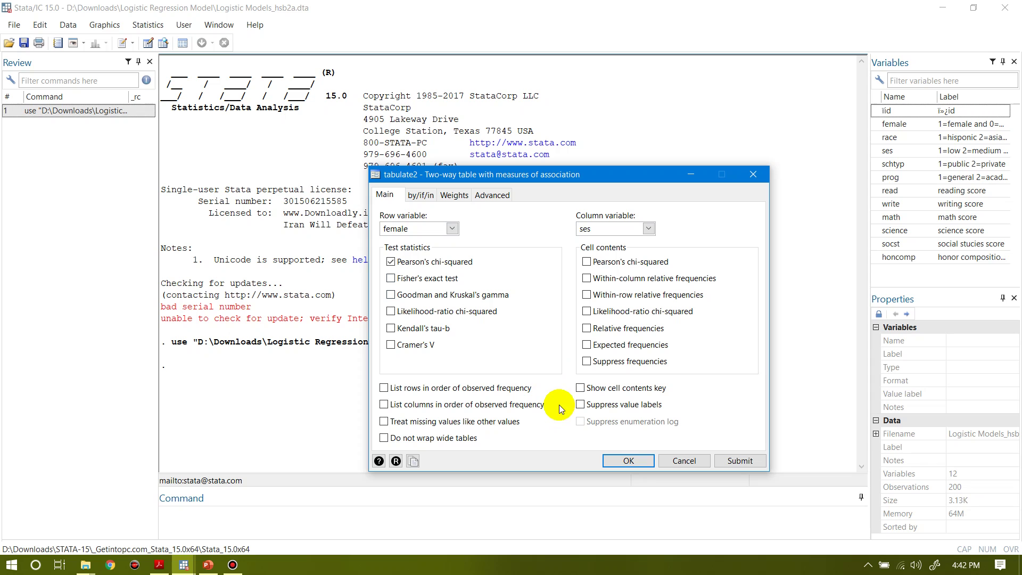
pyautogui.click(739, 461)
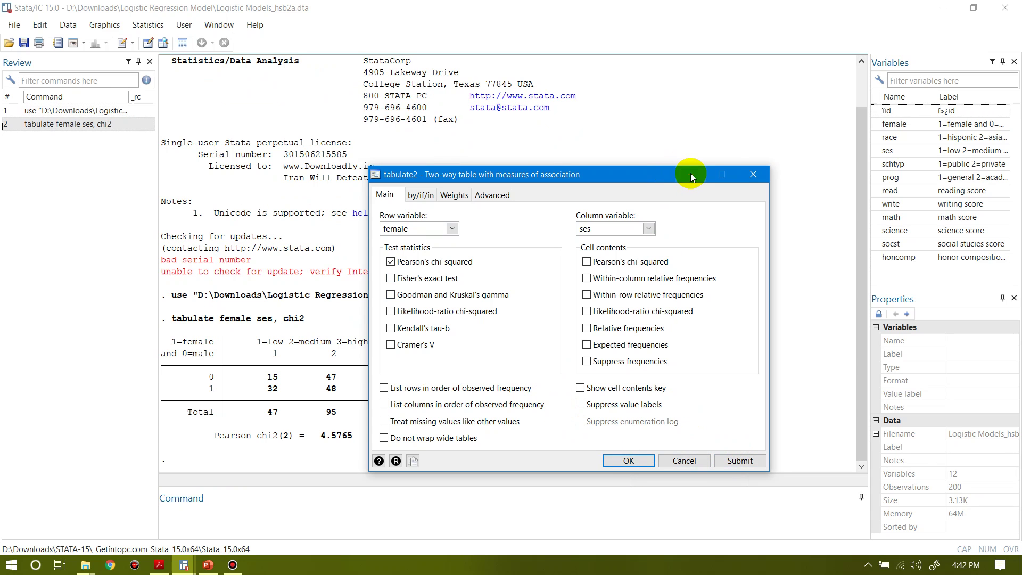
pyautogui.click(690, 174)
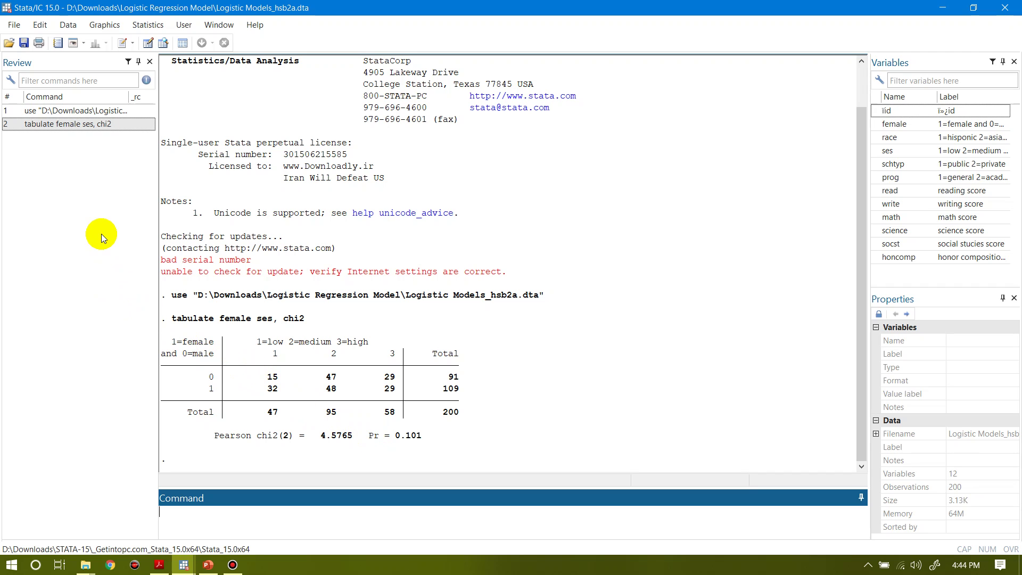
# Step: Start a new bar chart with female as the first grouping variable
pyautogui.click(102, 27)
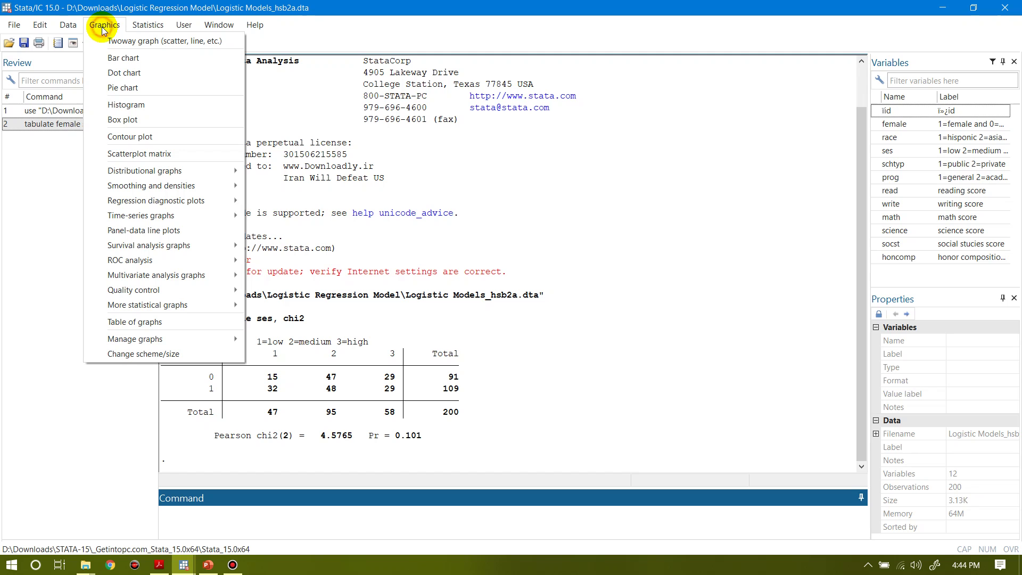
pyautogui.click(107, 57)
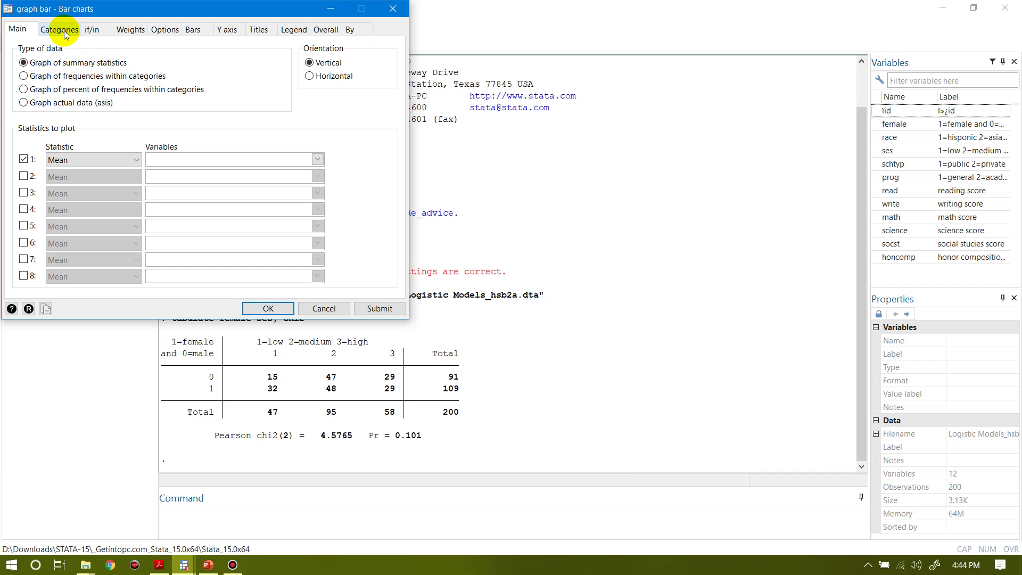
pyautogui.click(59, 30)
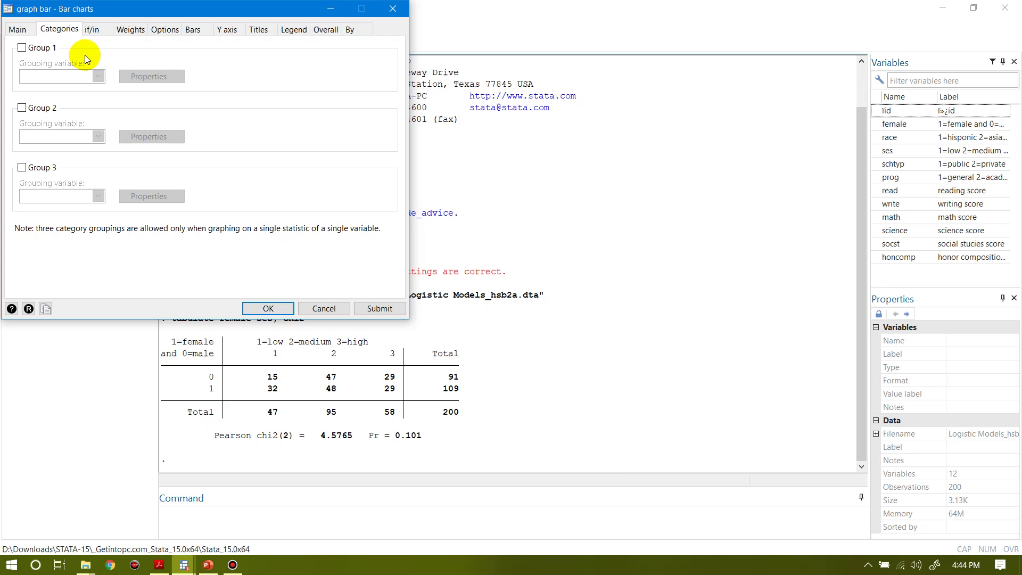
pyautogui.click(23, 47)
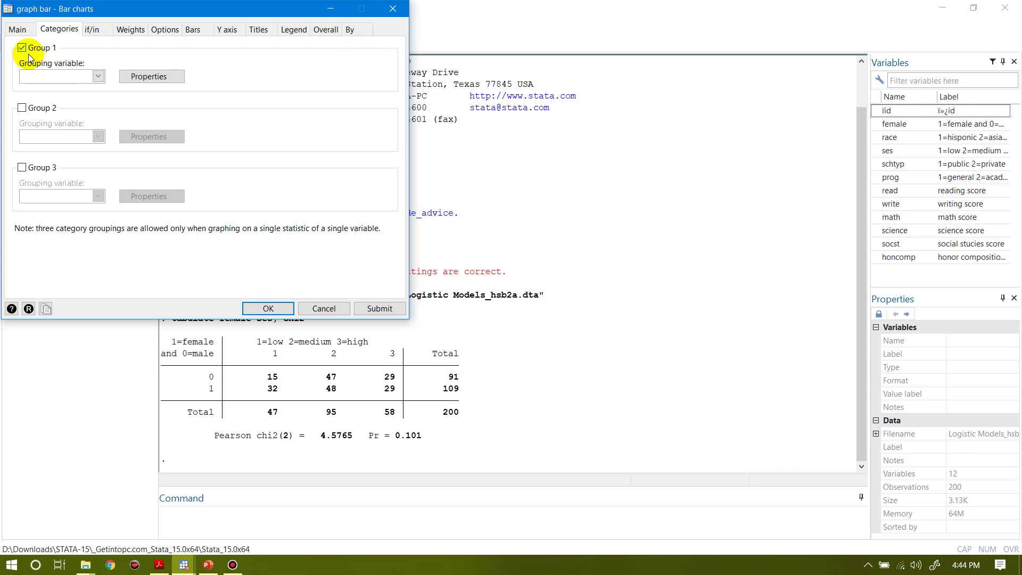
pyautogui.click(99, 77)
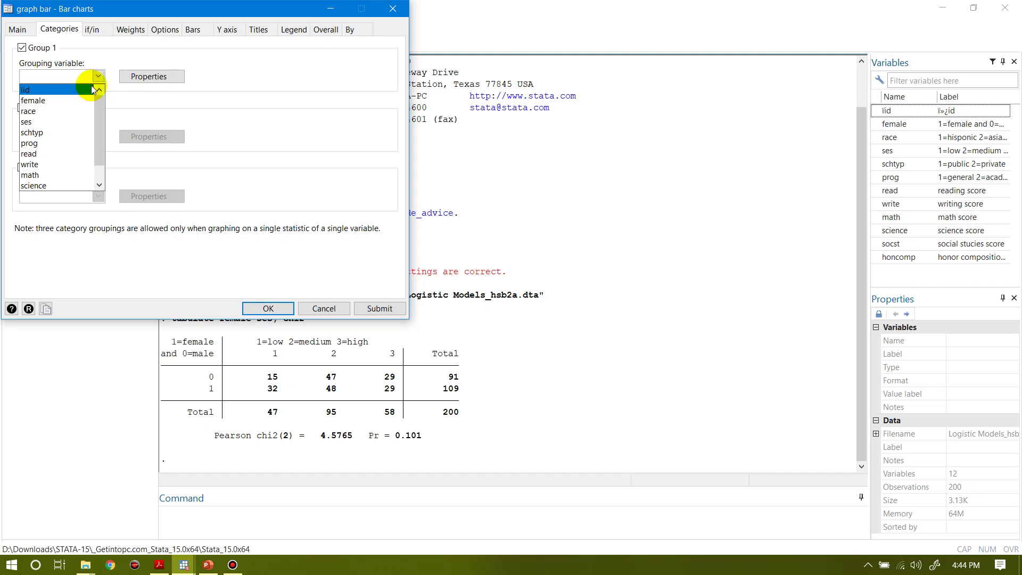
pyautogui.click(75, 101)
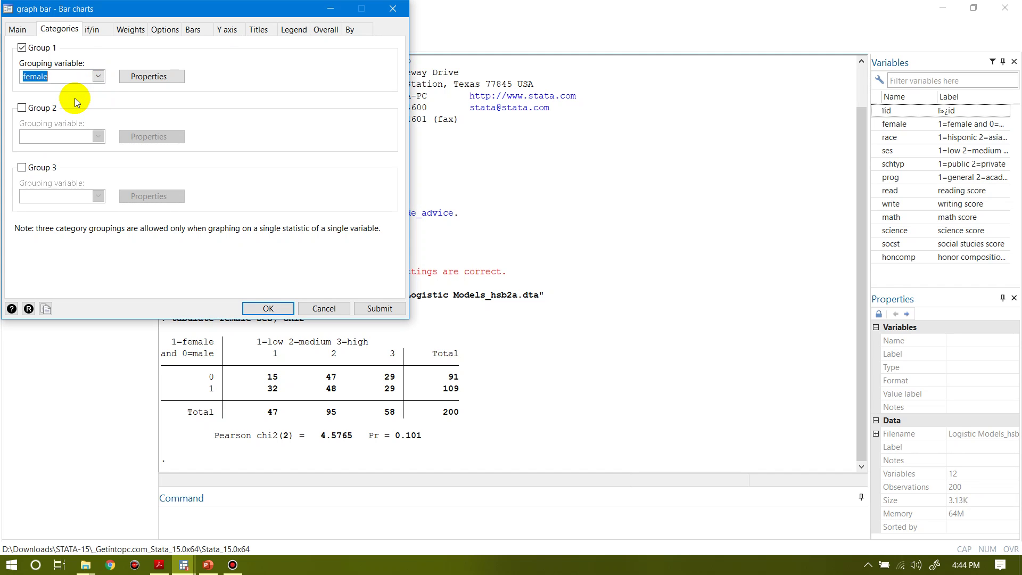
# Step: Add ses as the second grouping, then dismiss the missing-variable error on submit
pyautogui.click(22, 108)
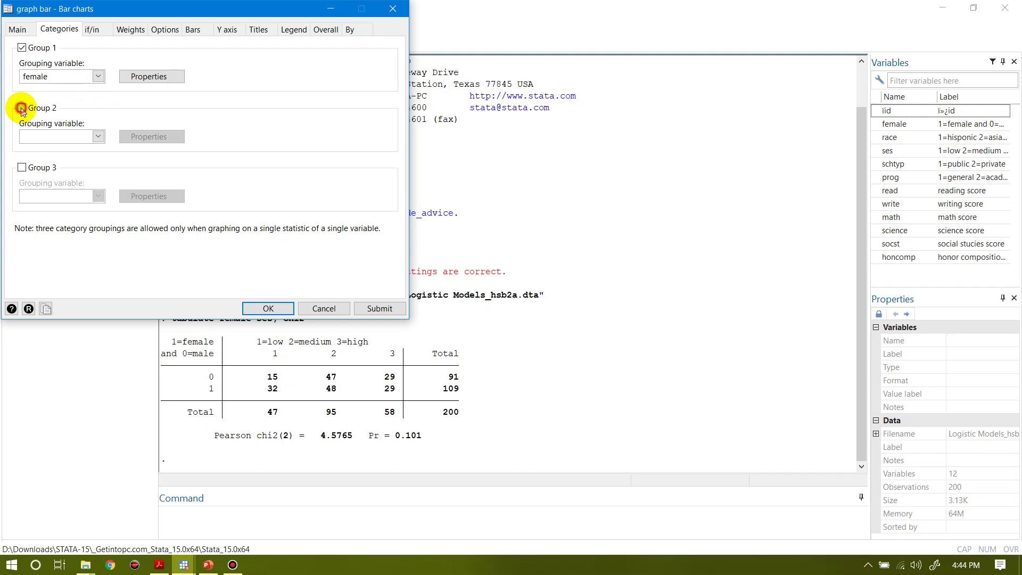
pyautogui.click(98, 137)
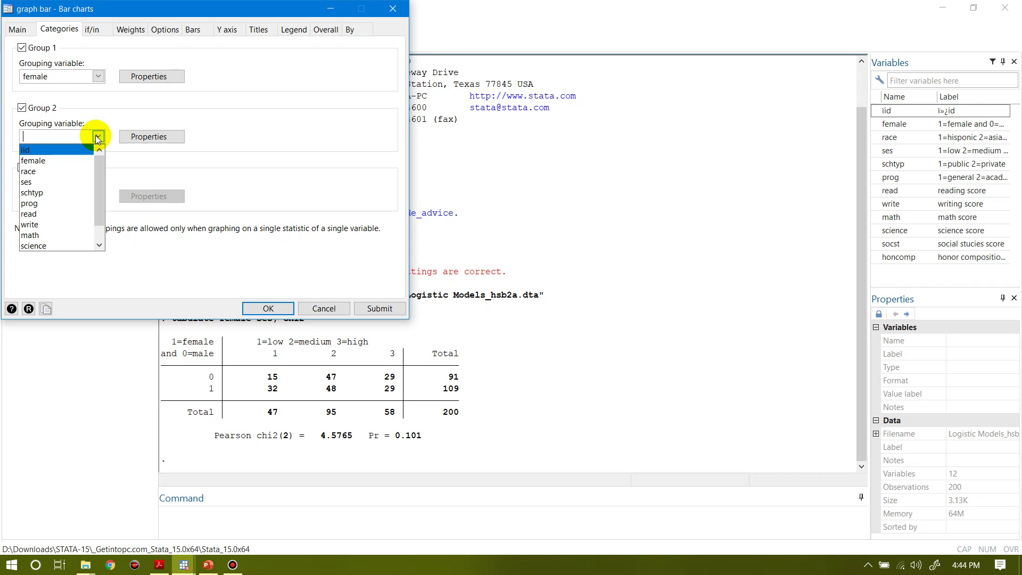
pyautogui.click(66, 179)
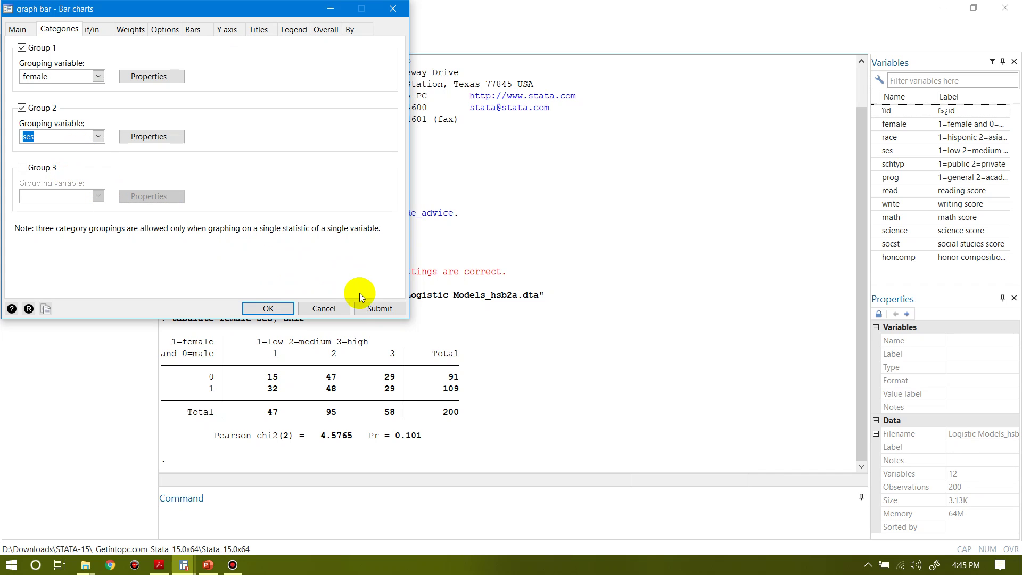
pyautogui.click(373, 310)
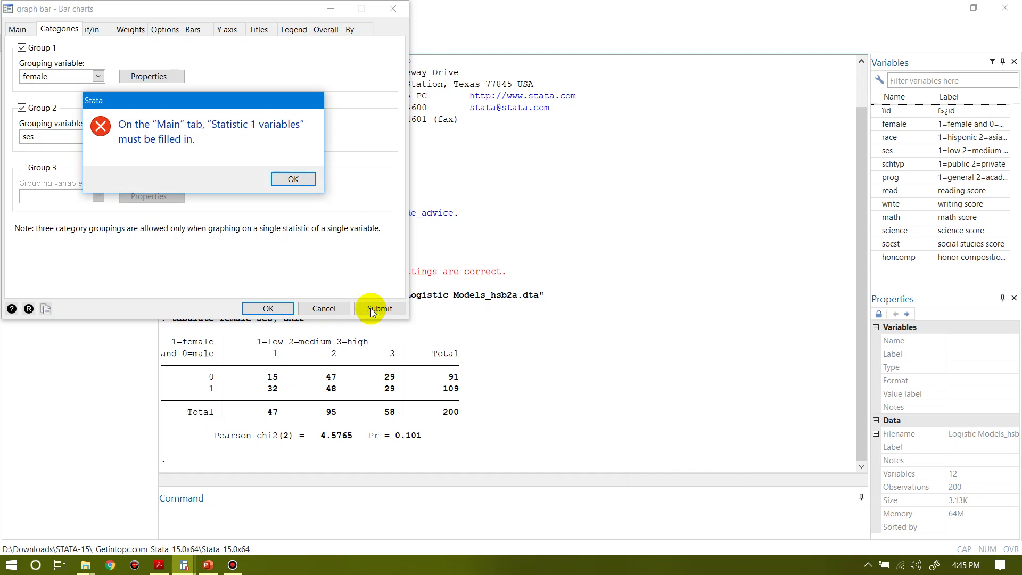
pyautogui.click(293, 180)
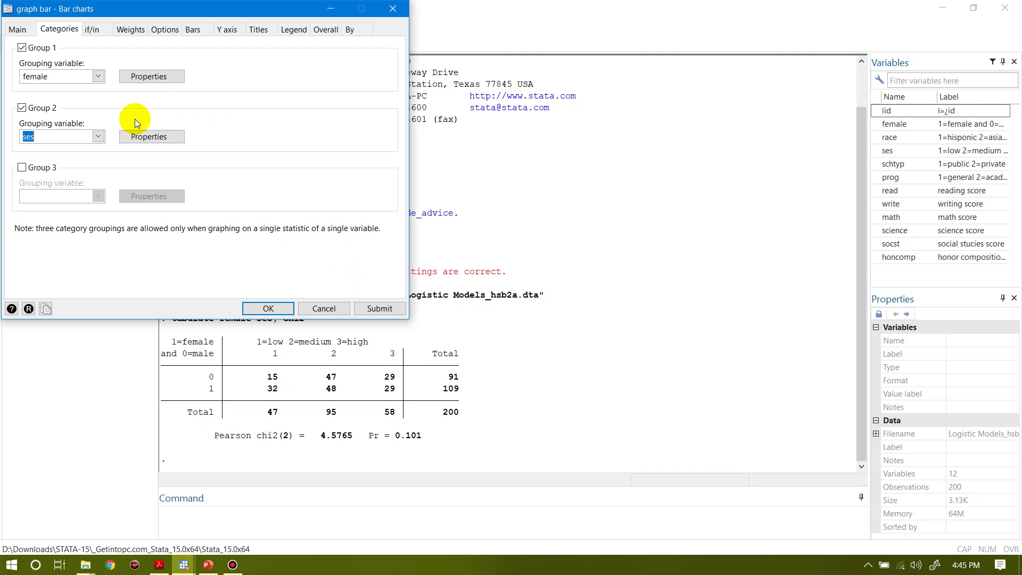
# Step: Switch the bar chart to 'Graph of frequencies within categories' and draw it
pyautogui.click(26, 29)
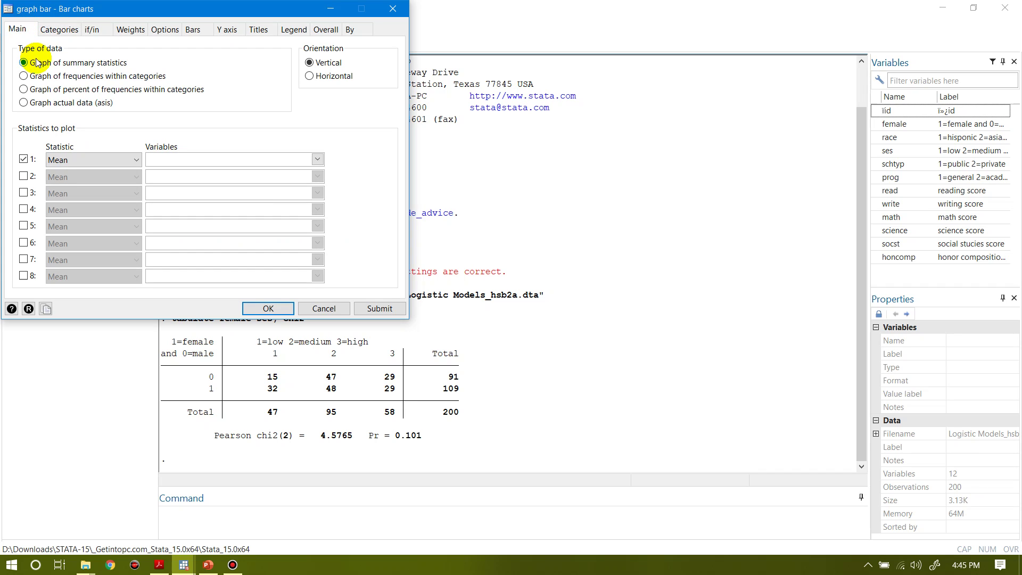
pyautogui.click(25, 80)
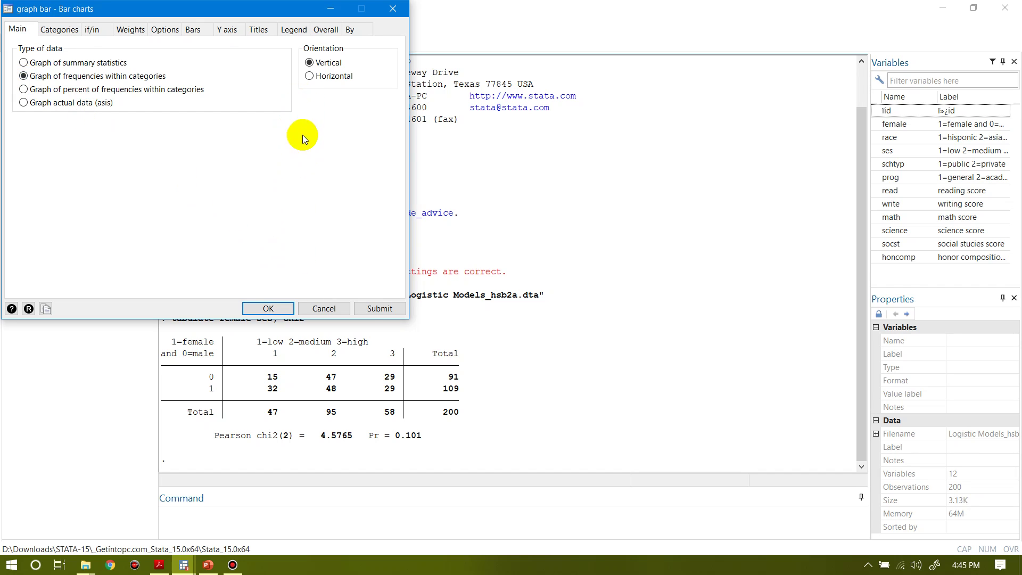
pyautogui.click(370, 312)
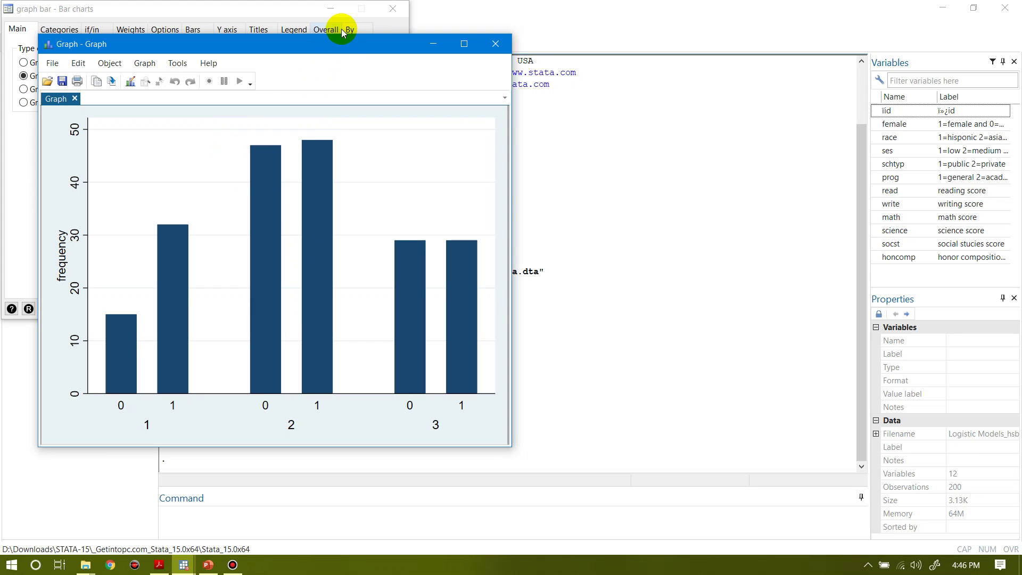
# Step: Enter 'Frequency' as the bar chart's y-axis title
pyautogui.moveTo(342, 45); pyautogui.dragTo(715, 25)
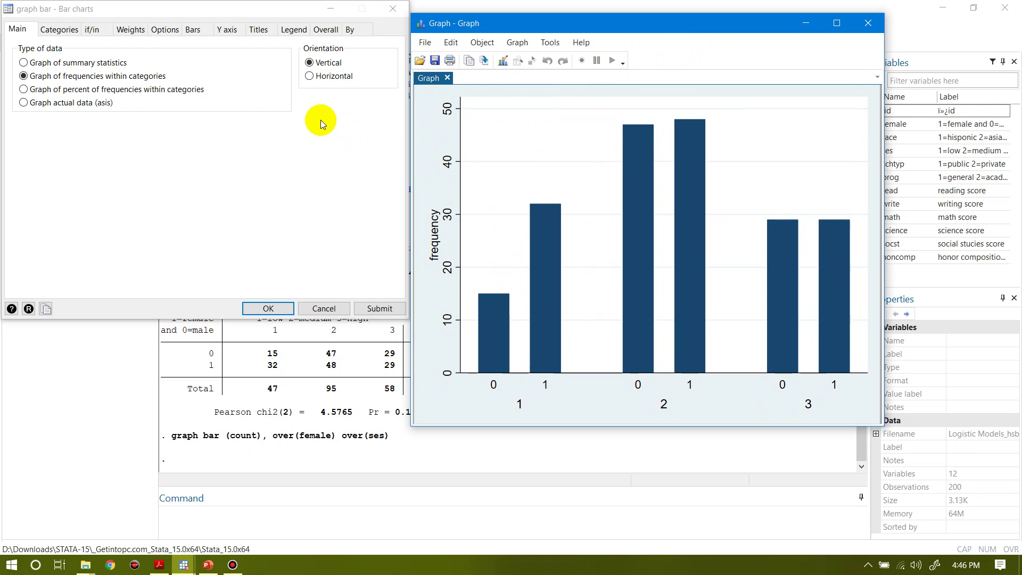
pyautogui.click(157, 29)
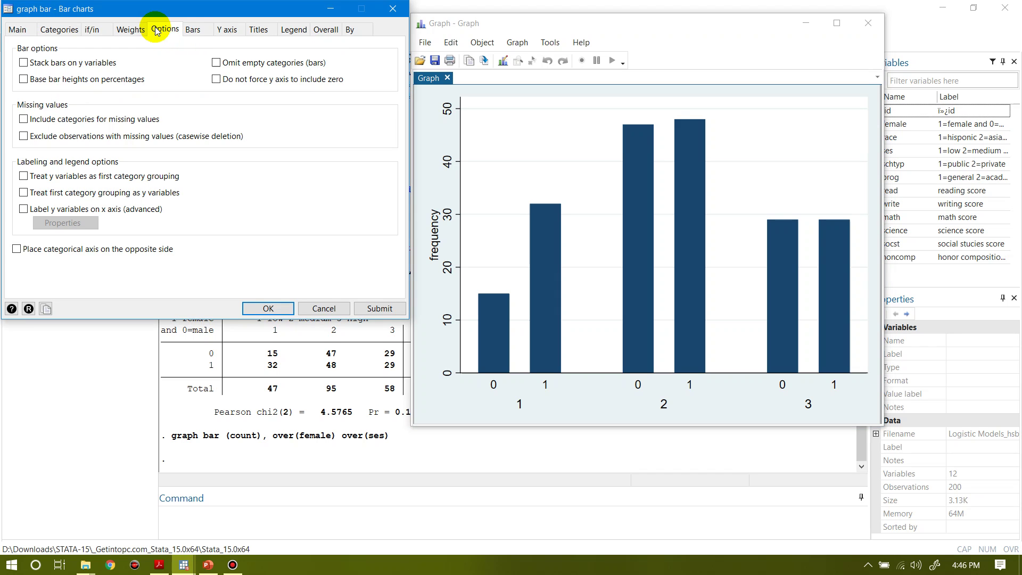
pyautogui.click(198, 30)
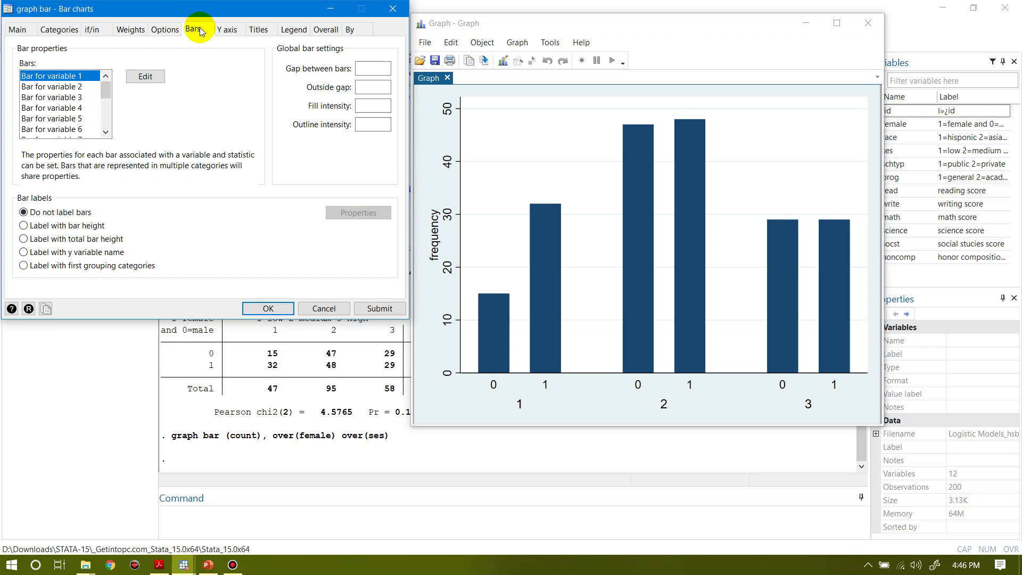
pyautogui.click(229, 30)
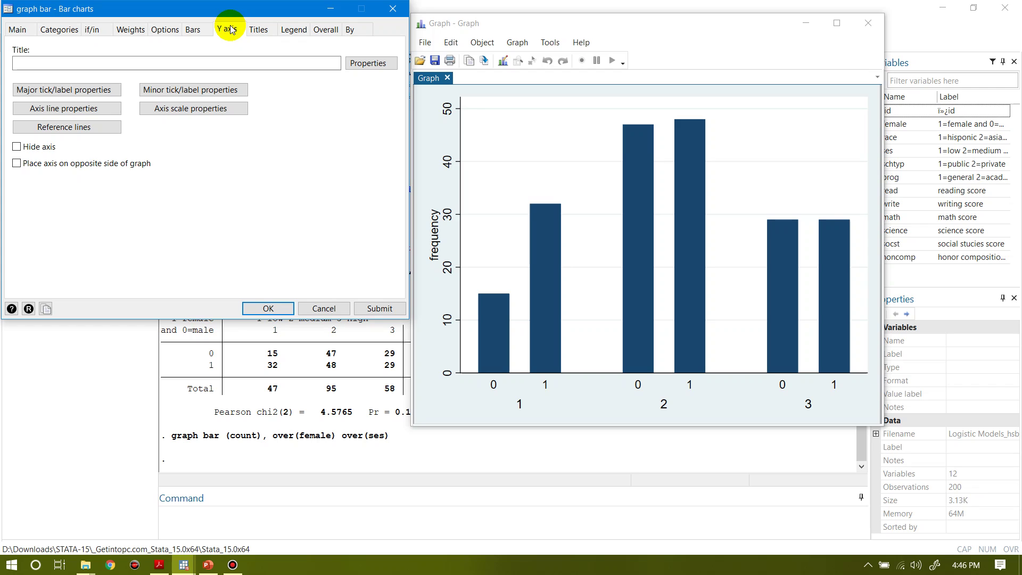
pyautogui.click(233, 60)
pyautogui.write('Fr')
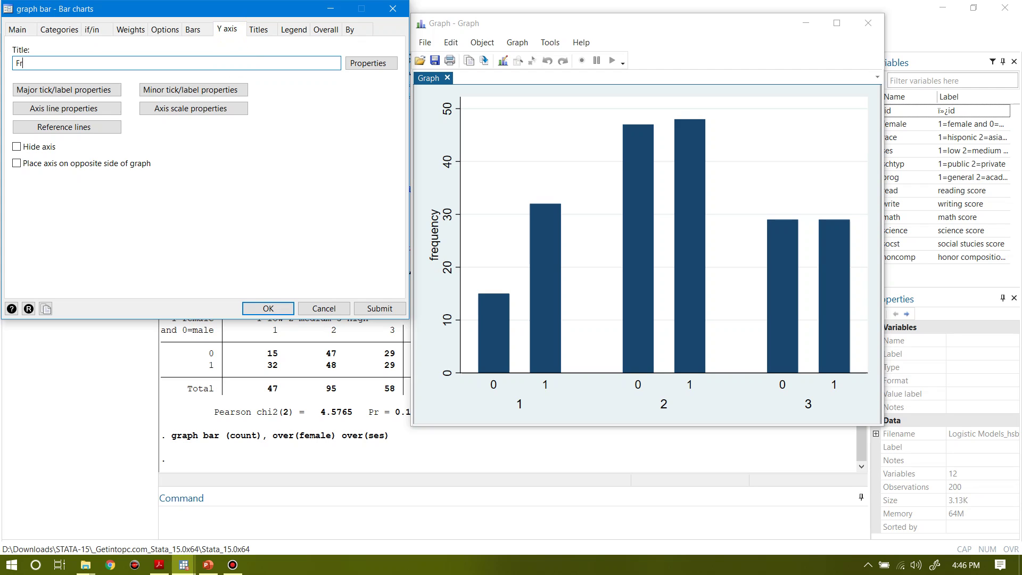
pyautogui.write('equency')
pyautogui.click(259, 32)
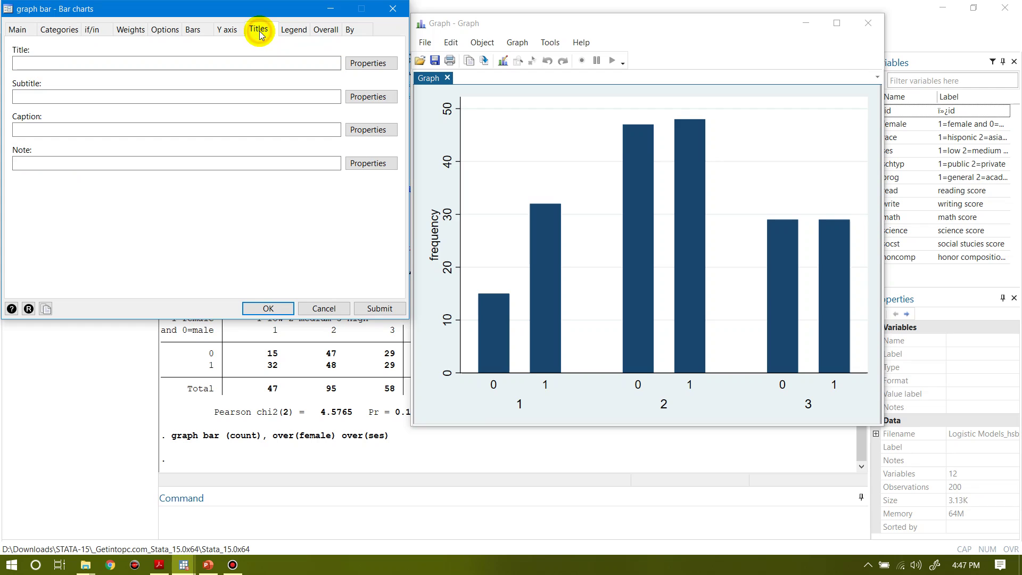
# Step: Title the chart 'Distribution of Sample Respondents by Gender and Socio-economic Status' and redraw it
pyautogui.click(230, 62)
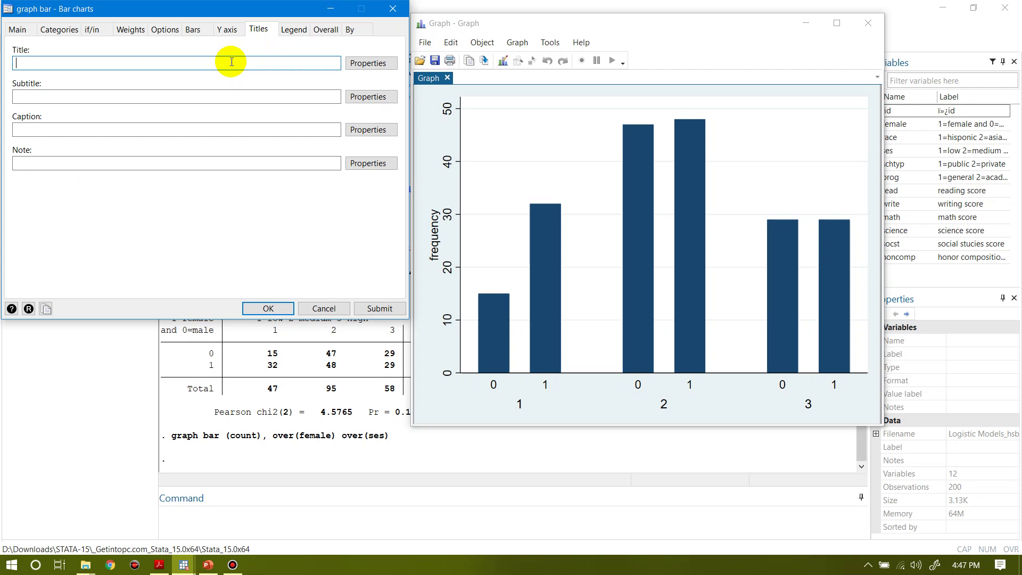
pyautogui.write('Dis')
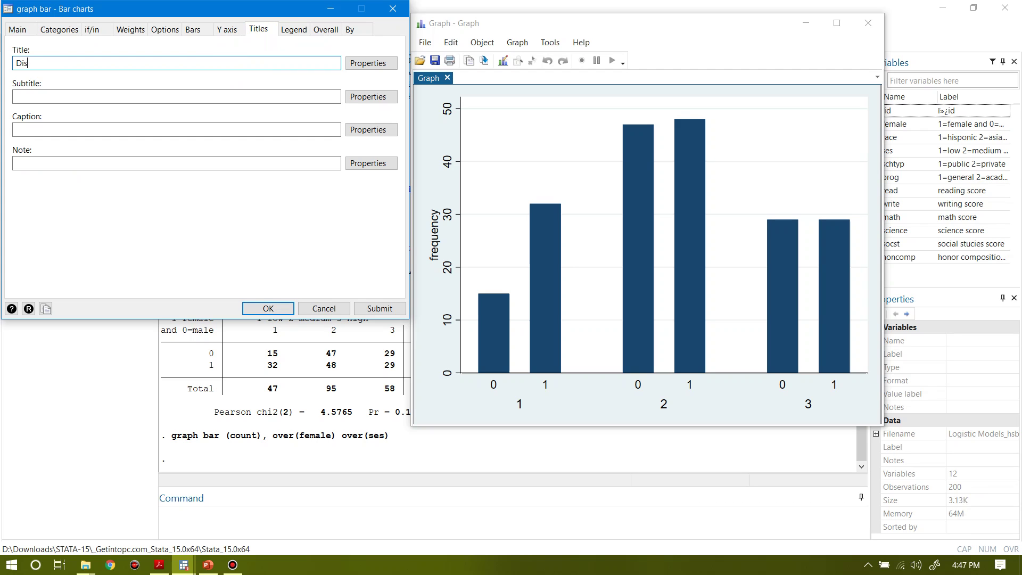
pyautogui.write('tribution of Sample Respondents b')
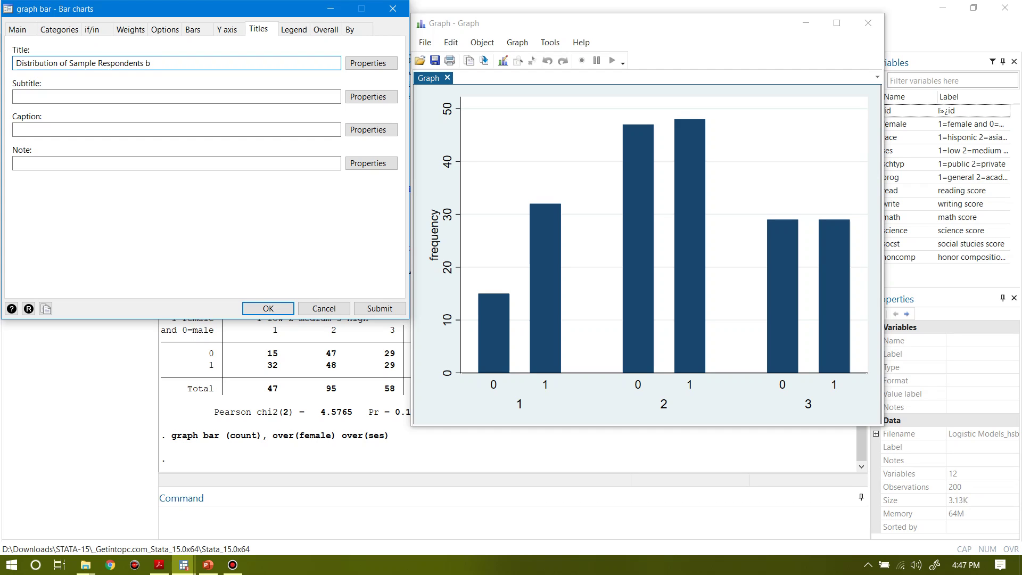
pyautogui.write('y Gender and Socio-economic Status')
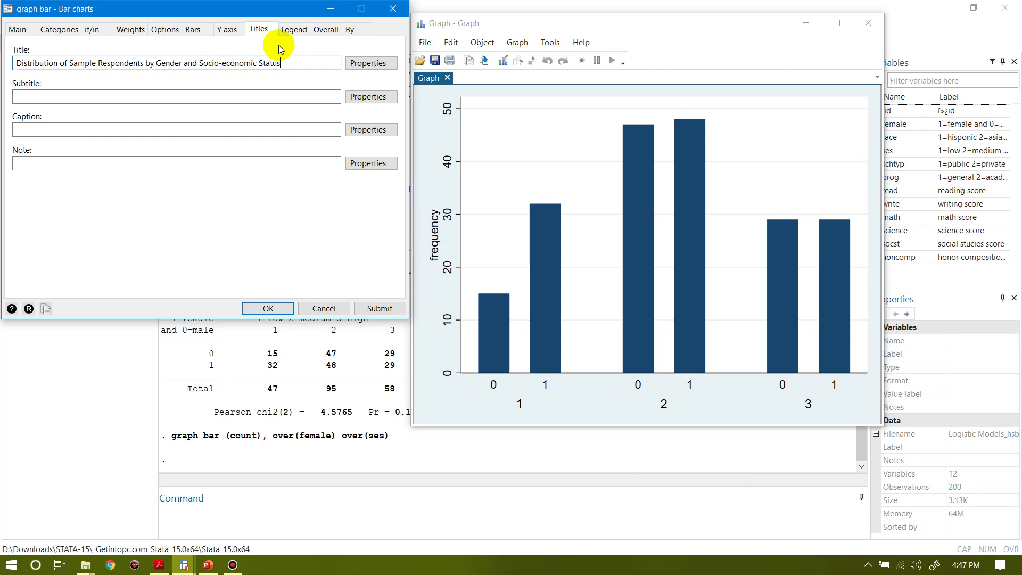
pyautogui.click(296, 32)
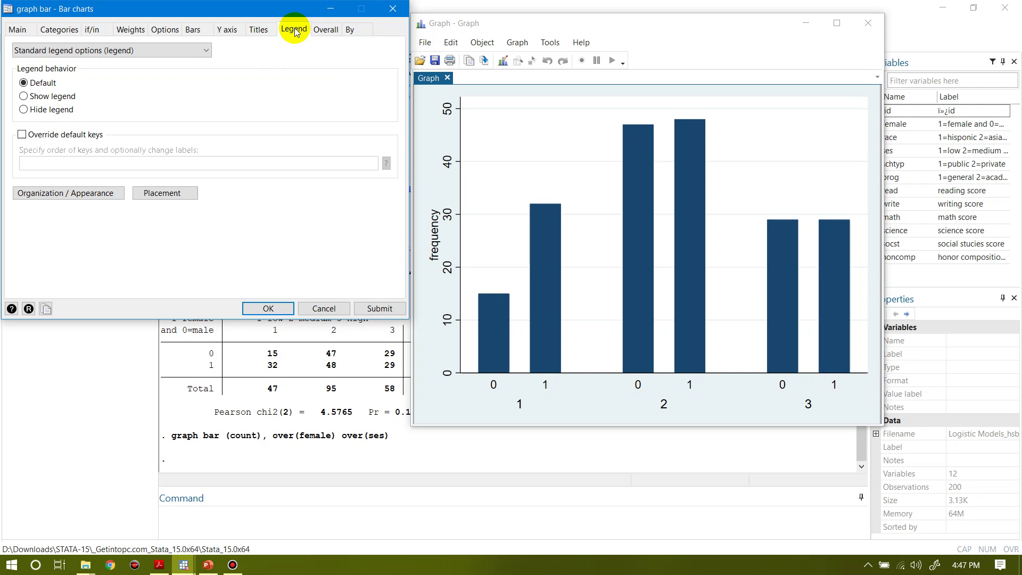
pyautogui.click(327, 29)
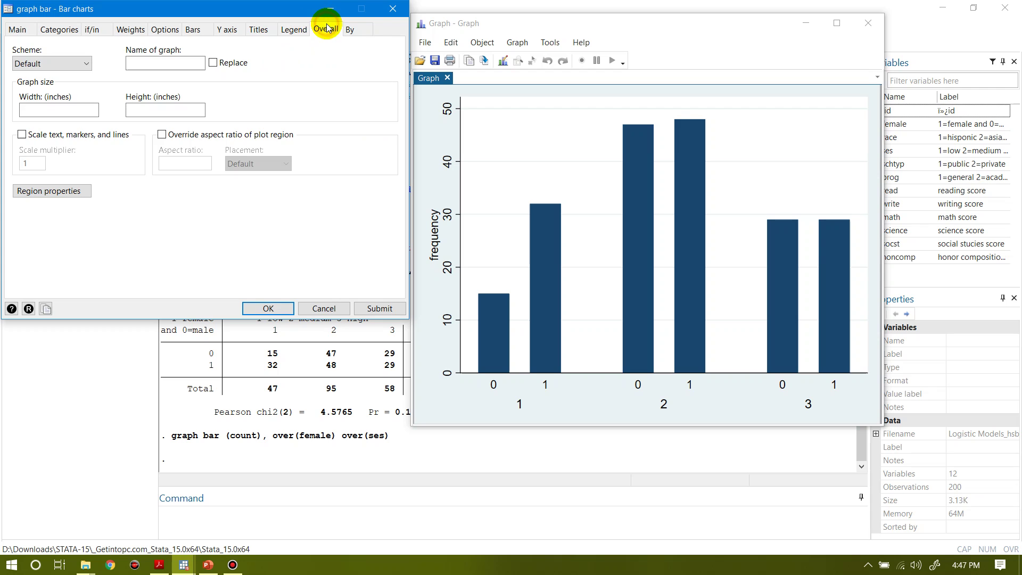
pyautogui.click(359, 309)
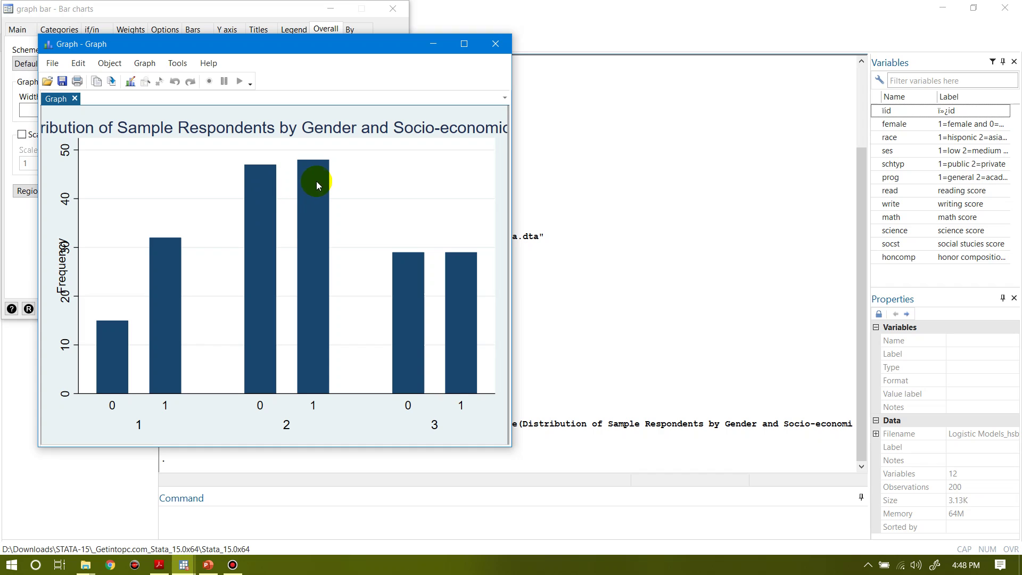
# Step: Label each bar with its height, showing counts 15, 32, 47, 48, 29 and 29
pyautogui.click(290, 7)
pyautogui.click(194, 31)
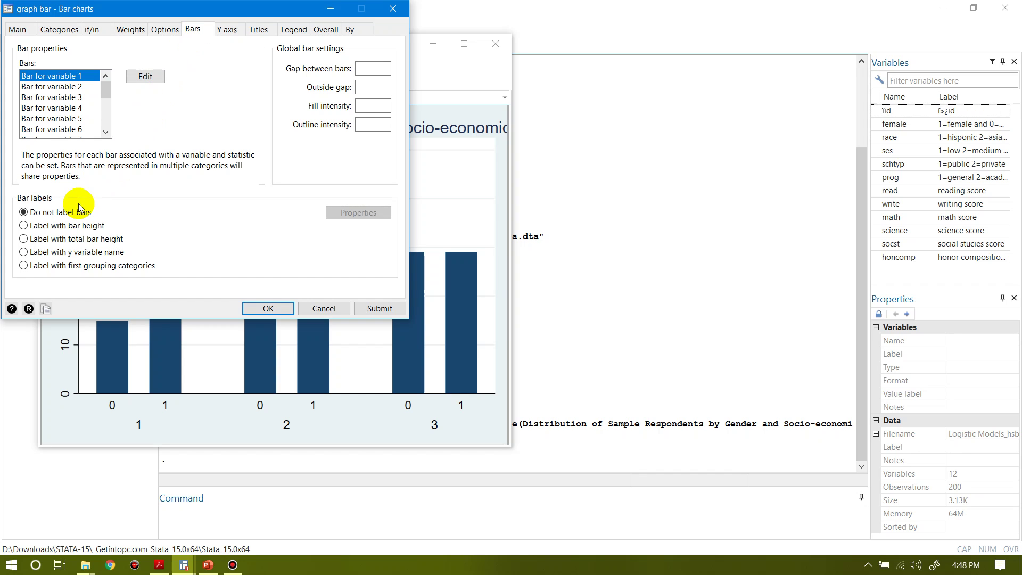
pyautogui.click(51, 226)
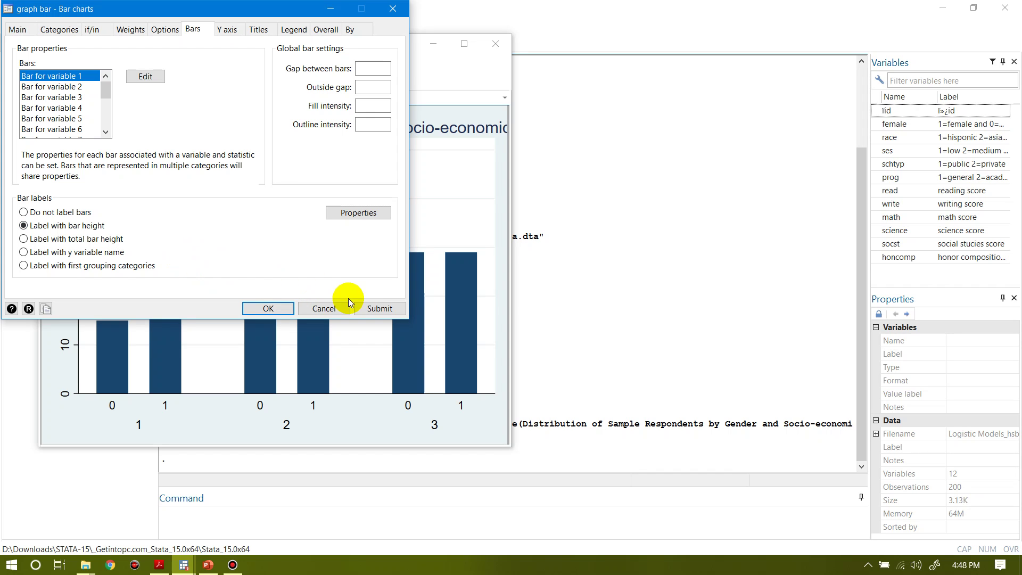
pyautogui.click(374, 306)
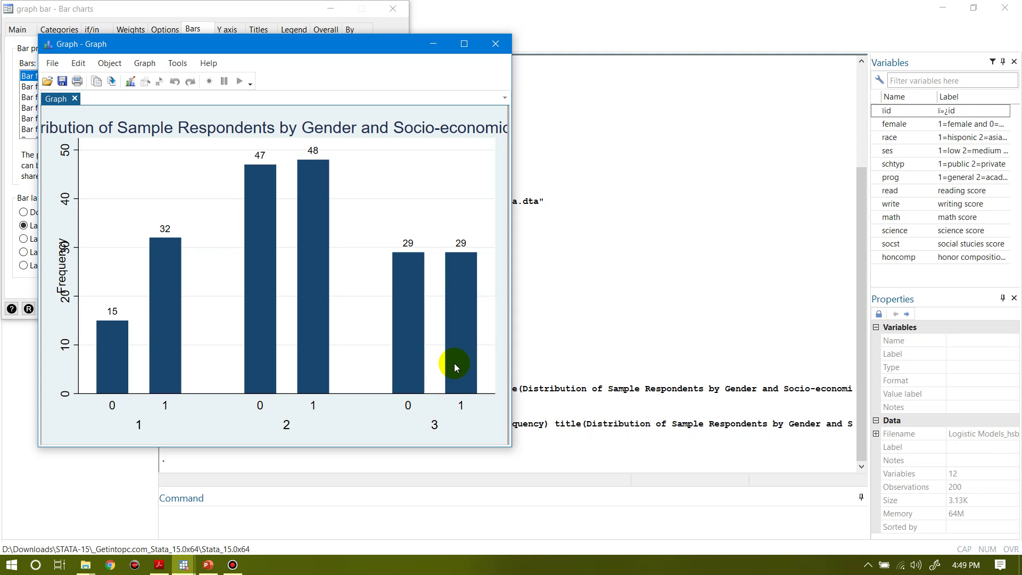
# Step: Try drawing the chart with frequency weights, which fails with a missing-weight error
pyautogui.click(526, 341)
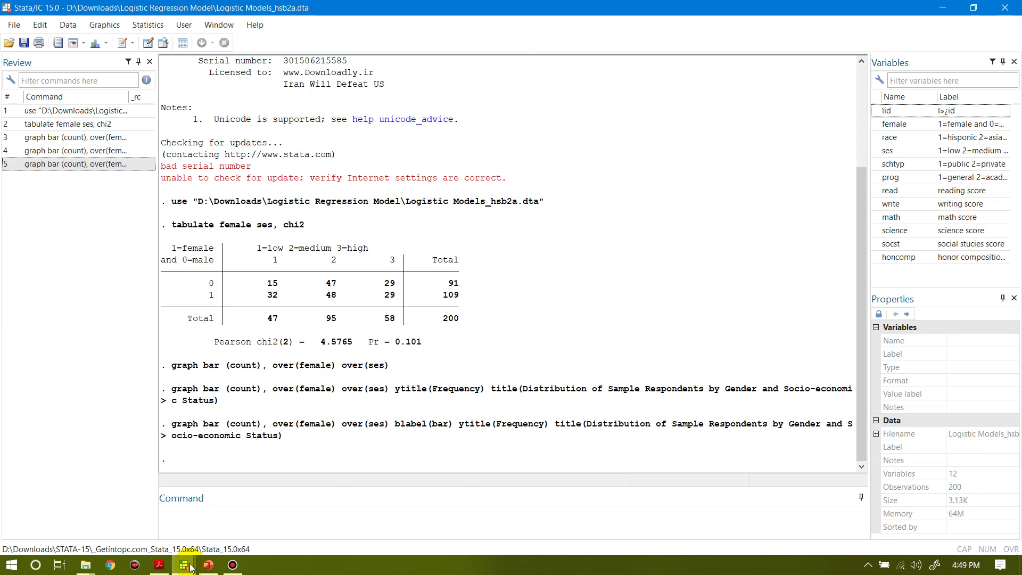
pyautogui.moveTo(190, 567)
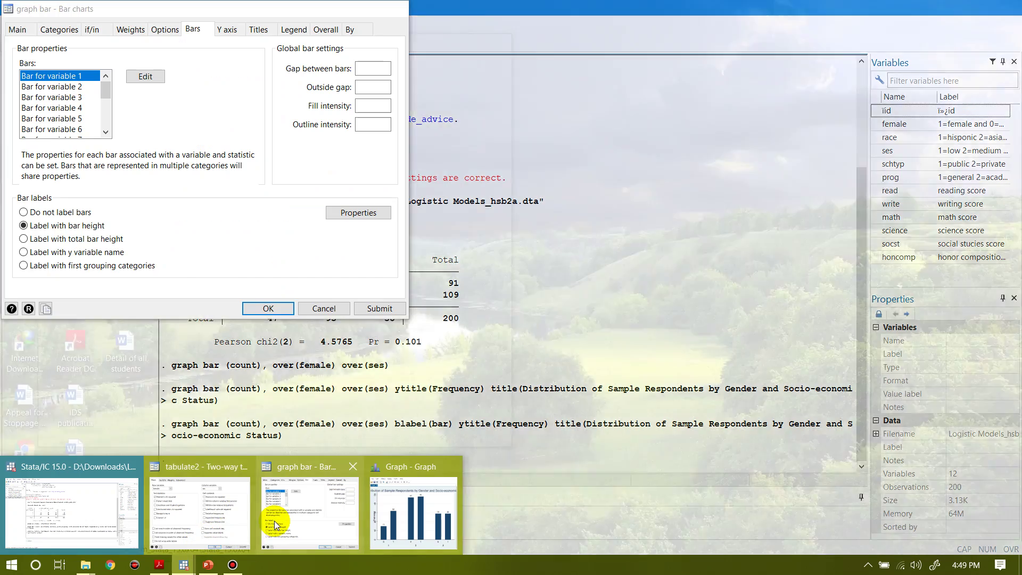
pyautogui.click(274, 520)
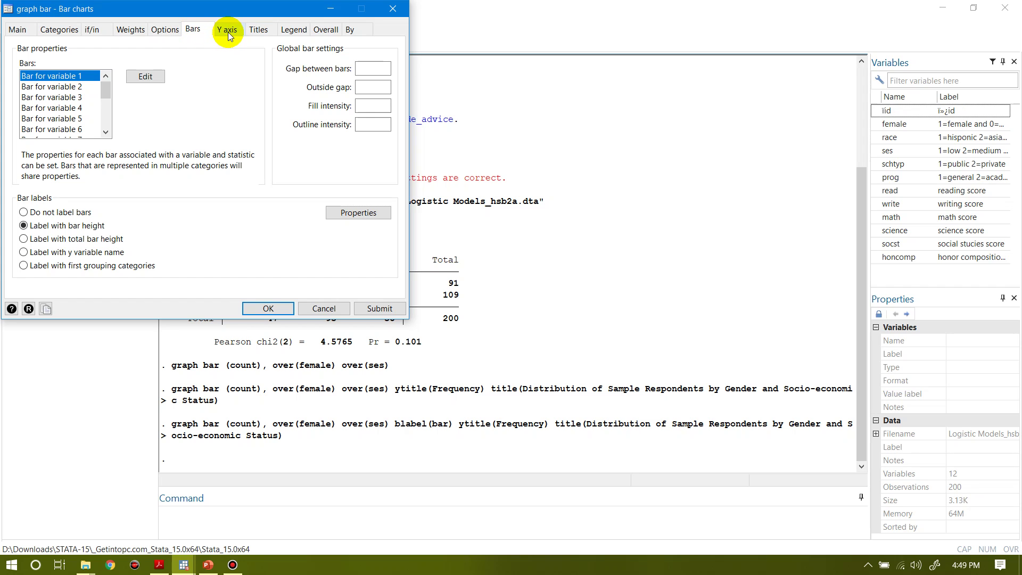
pyautogui.click(164, 31)
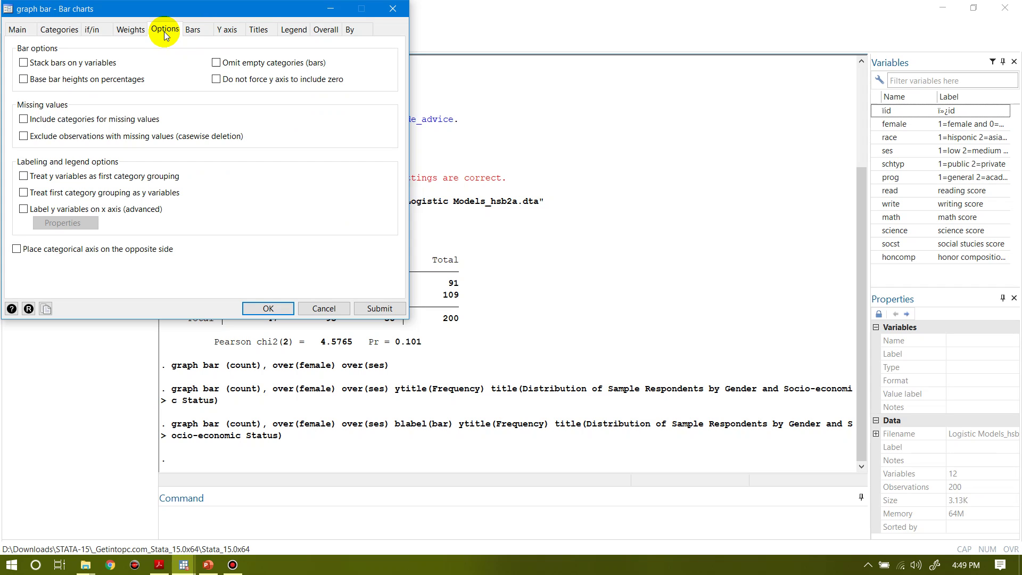
pyautogui.click(137, 32)
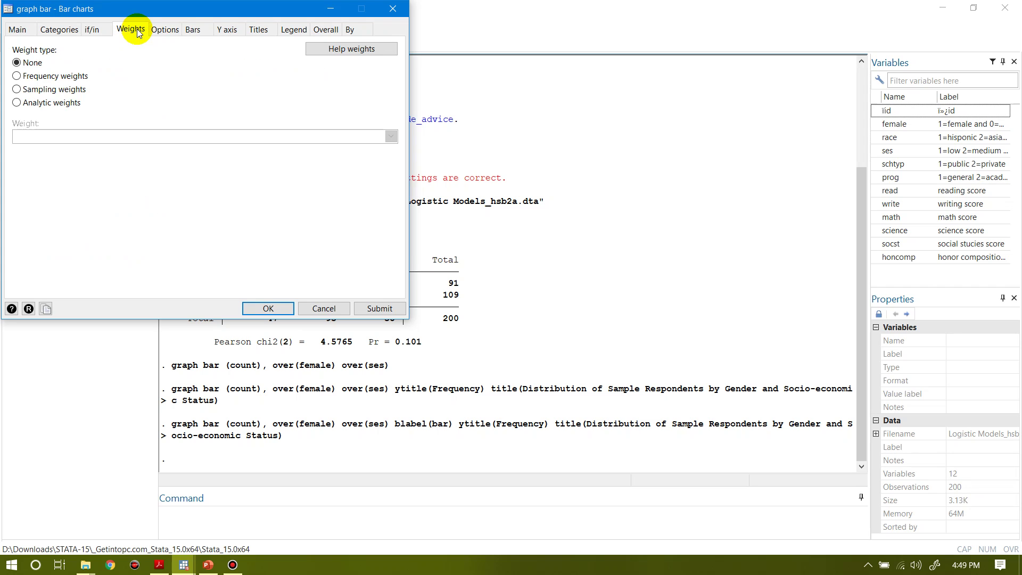
pyautogui.click(81, 74)
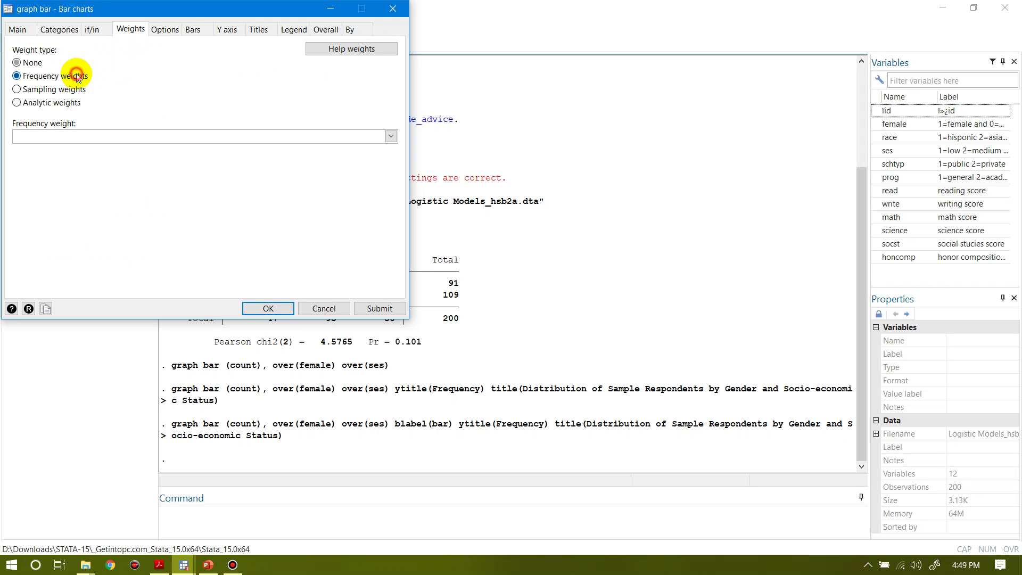
pyautogui.click(366, 310)
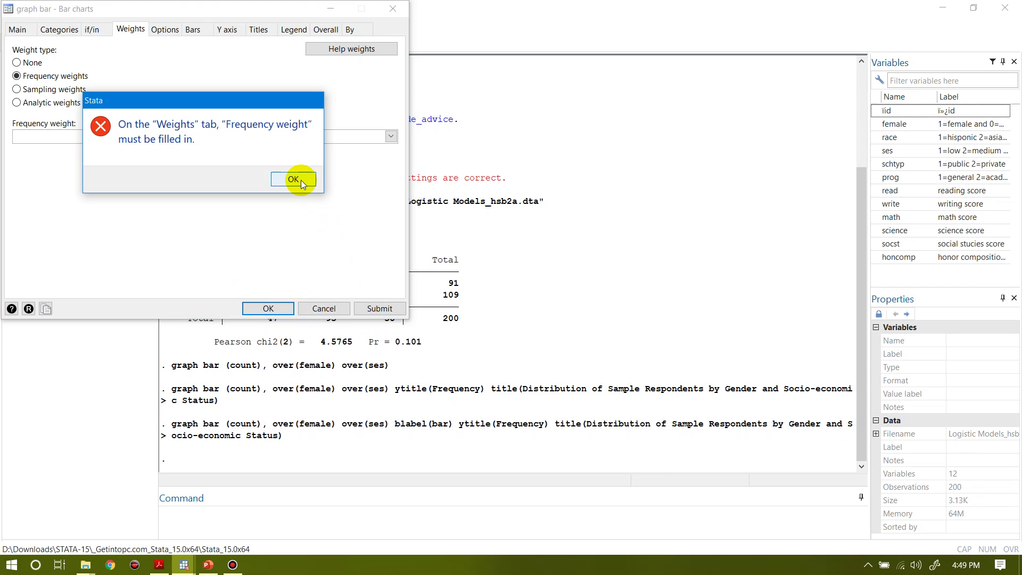
pyautogui.click(301, 180)
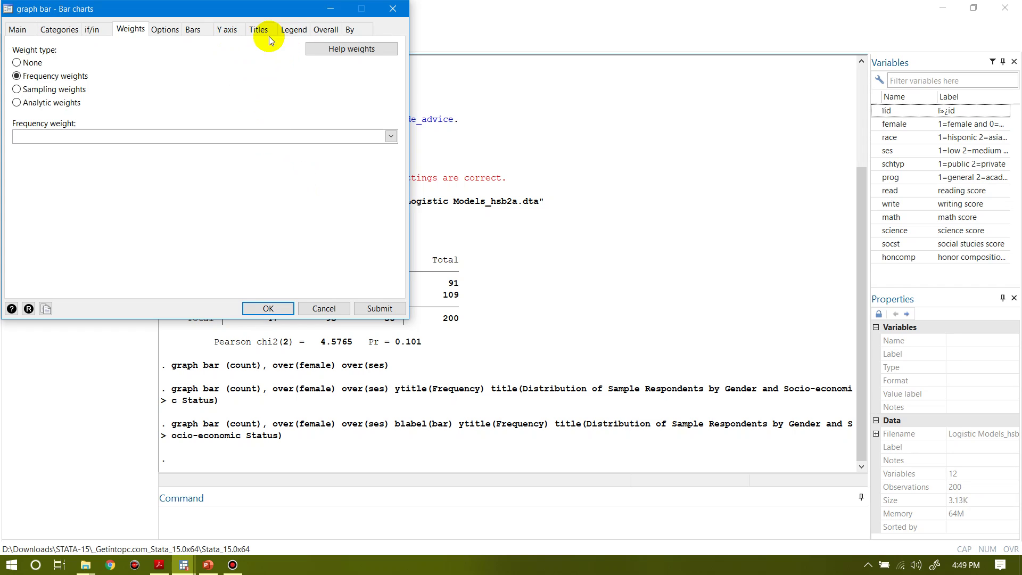
# Step: Reset weights to None and redraw with bars labelled by total bar height, viewed full-screen
pyautogui.click(75, 29)
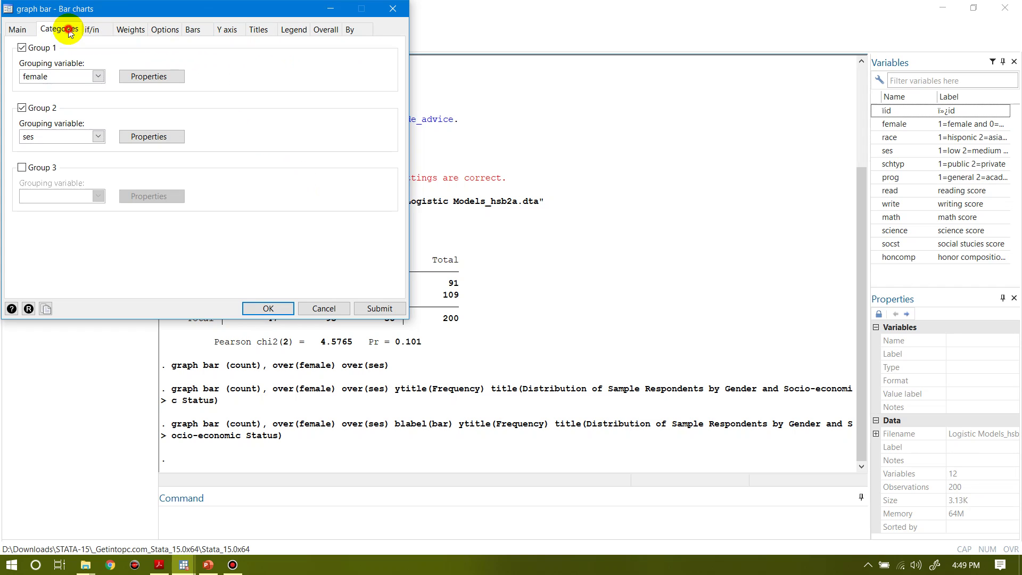
pyautogui.click(129, 31)
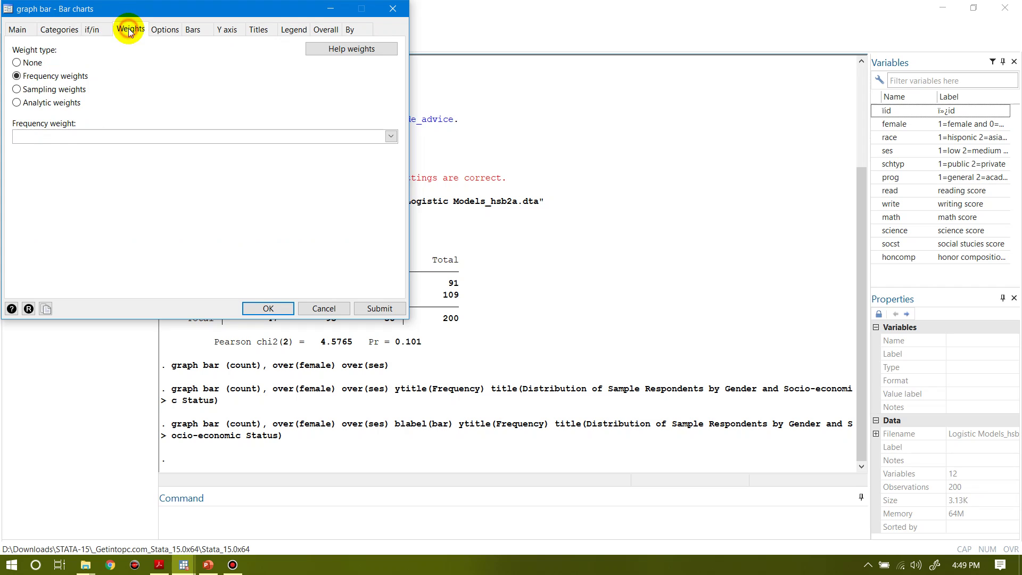
pyautogui.click(52, 64)
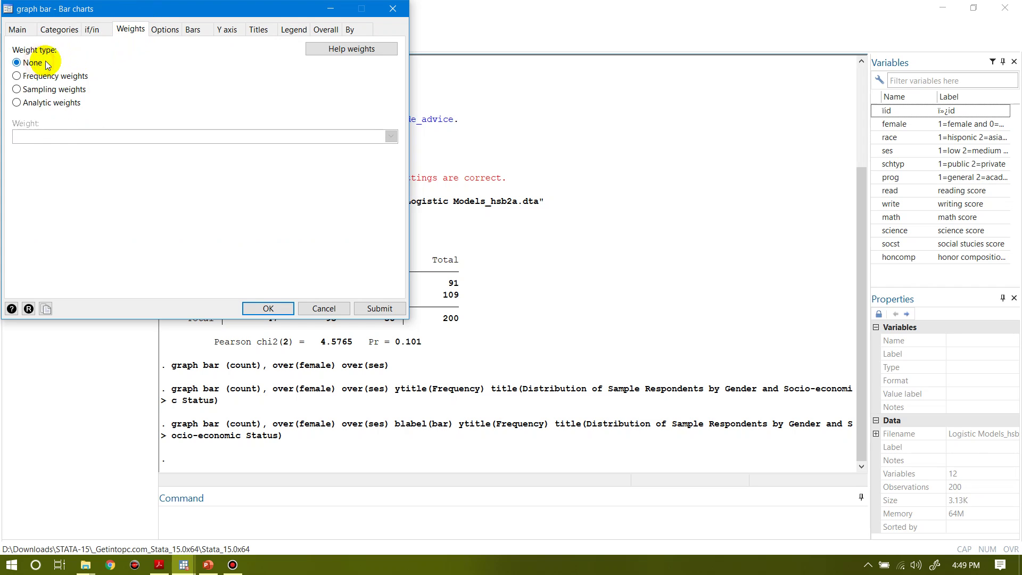
pyautogui.click(193, 29)
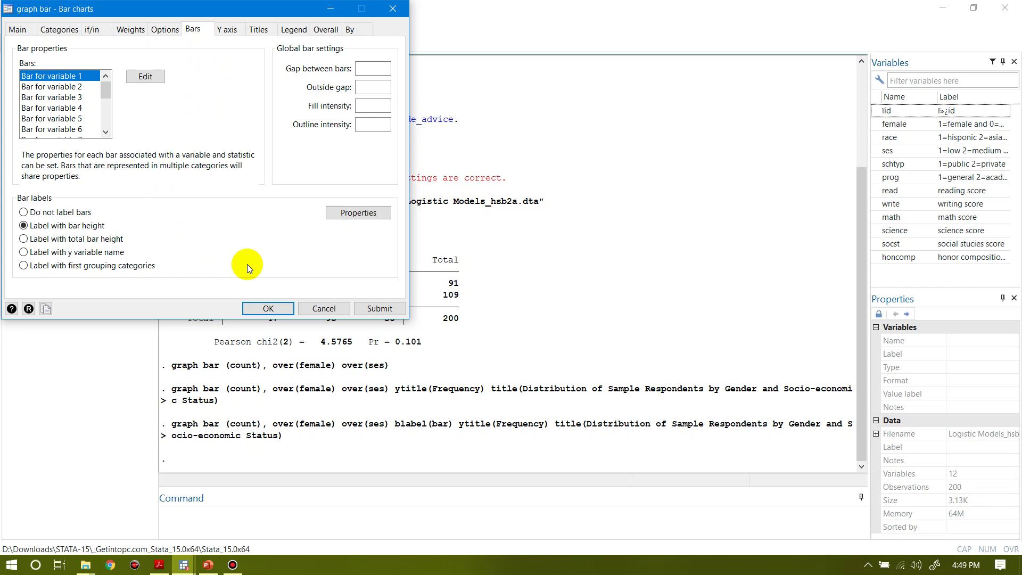
pyautogui.click(58, 239)
pyautogui.click(374, 306)
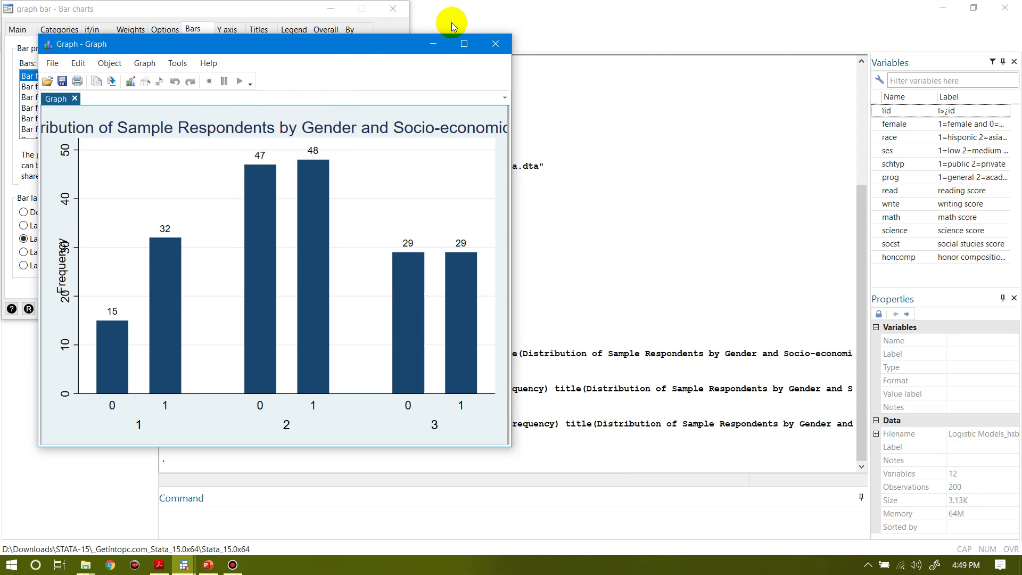
pyautogui.click(463, 48)
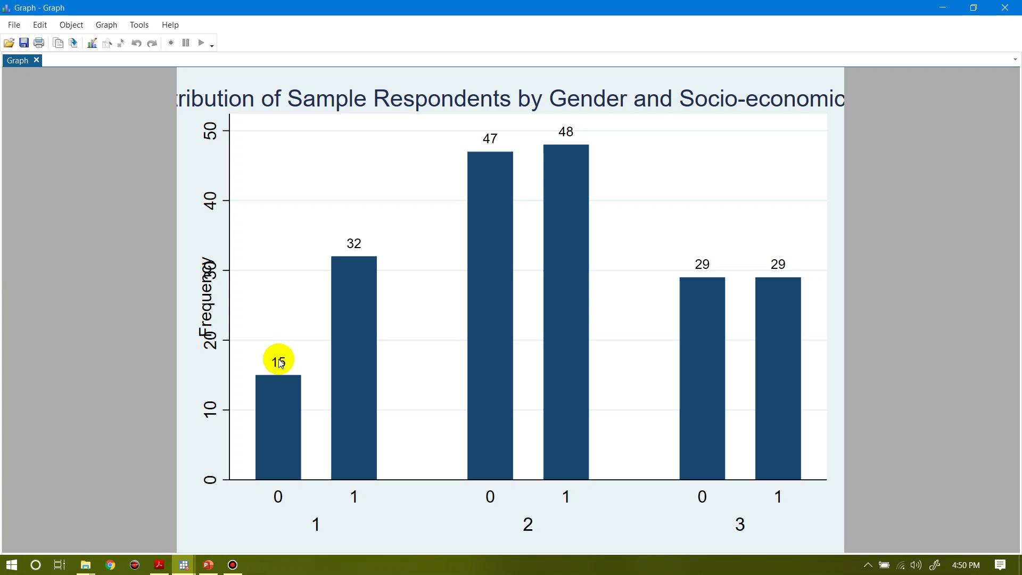
pyautogui.click(950, 9)
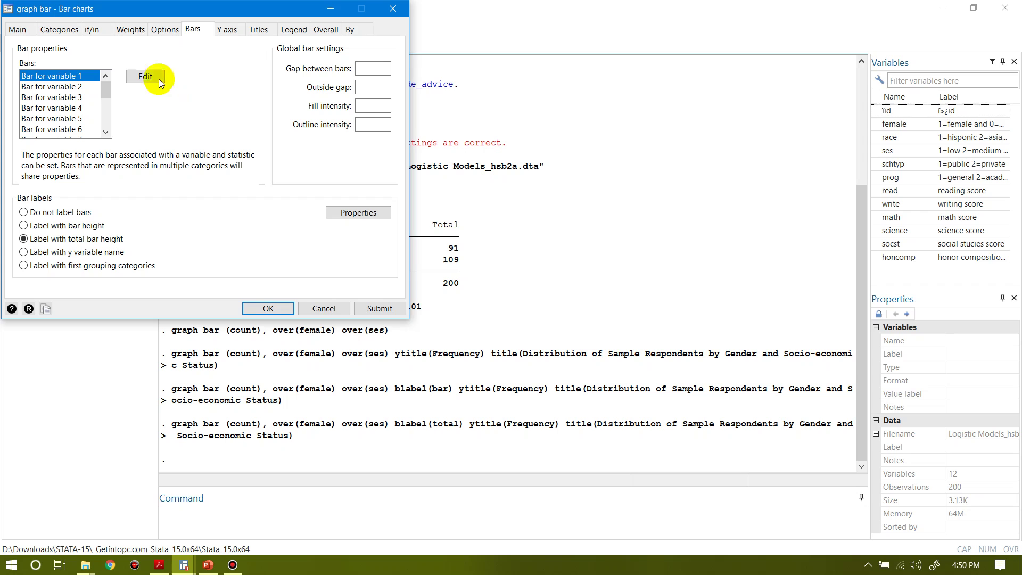
# Step: Review the chart settings and redraw it with the legend shown below the bars
pyautogui.click(167, 28)
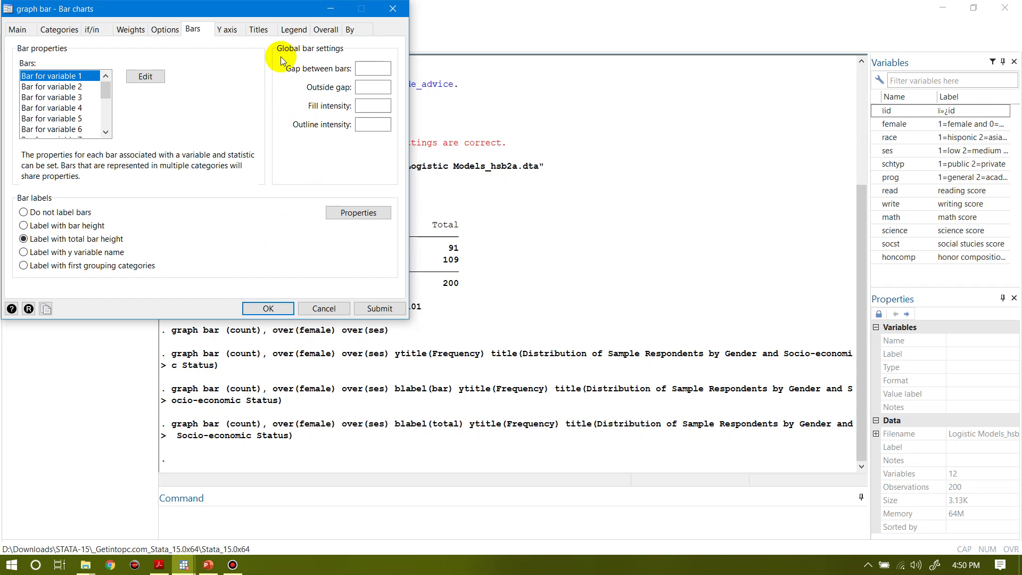
pyautogui.click(166, 30)
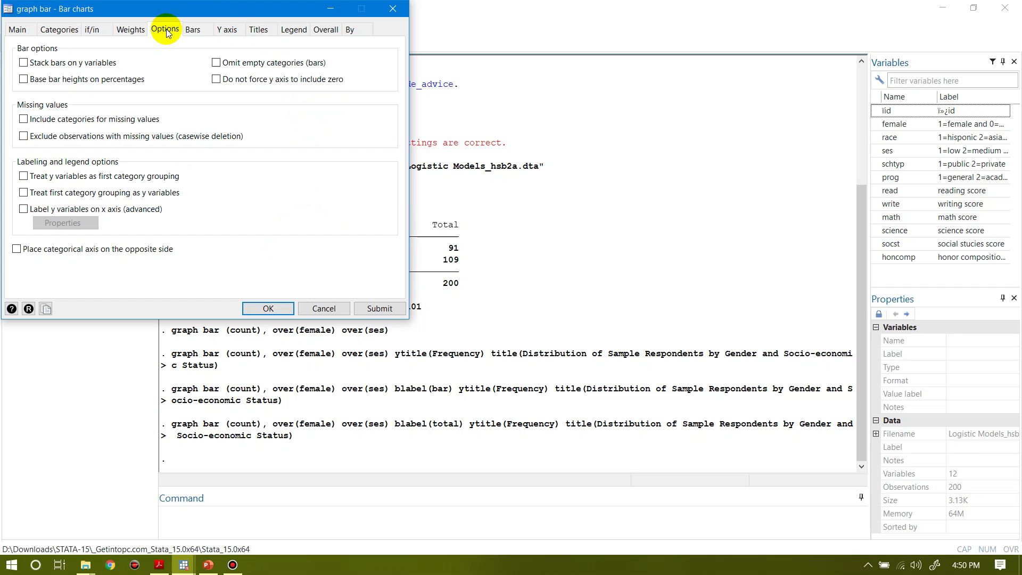
pyautogui.click(136, 28)
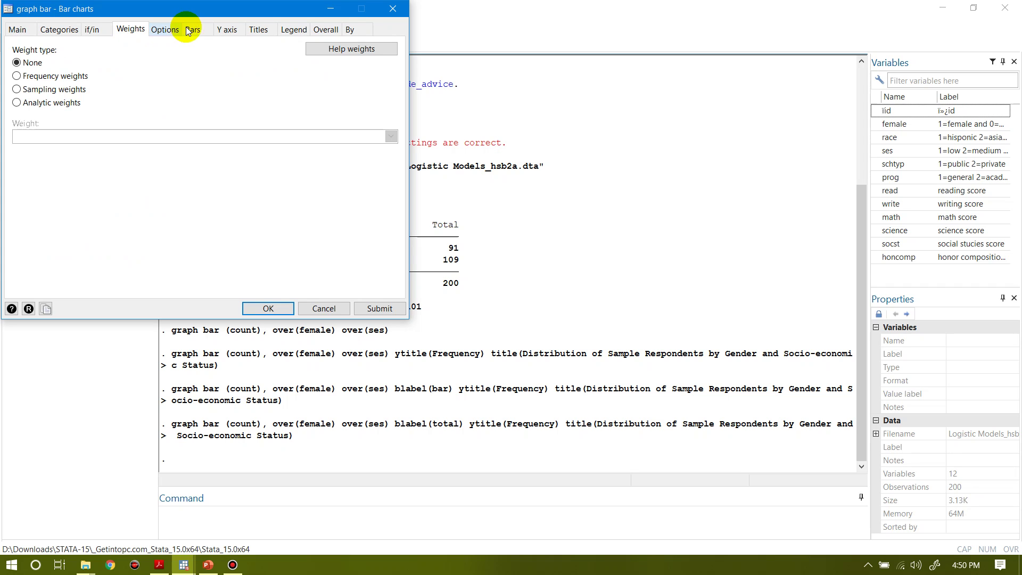
pyautogui.click(224, 29)
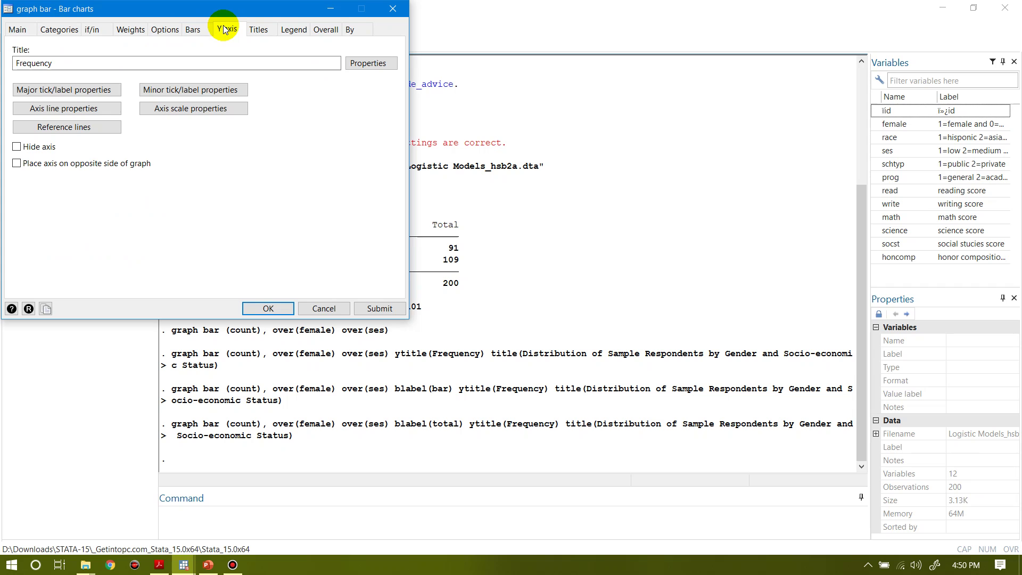
pyautogui.click(256, 30)
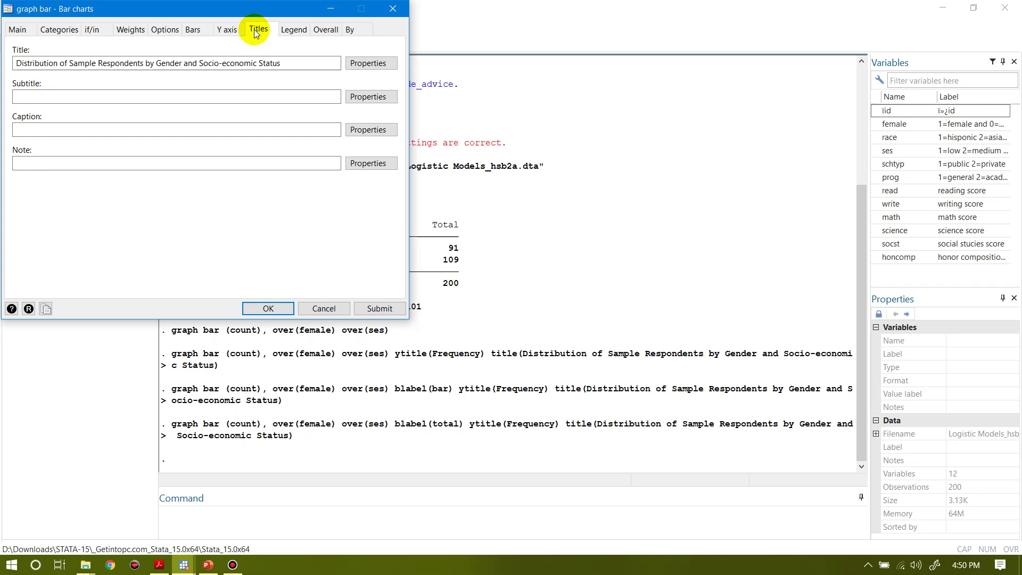
pyautogui.click(288, 31)
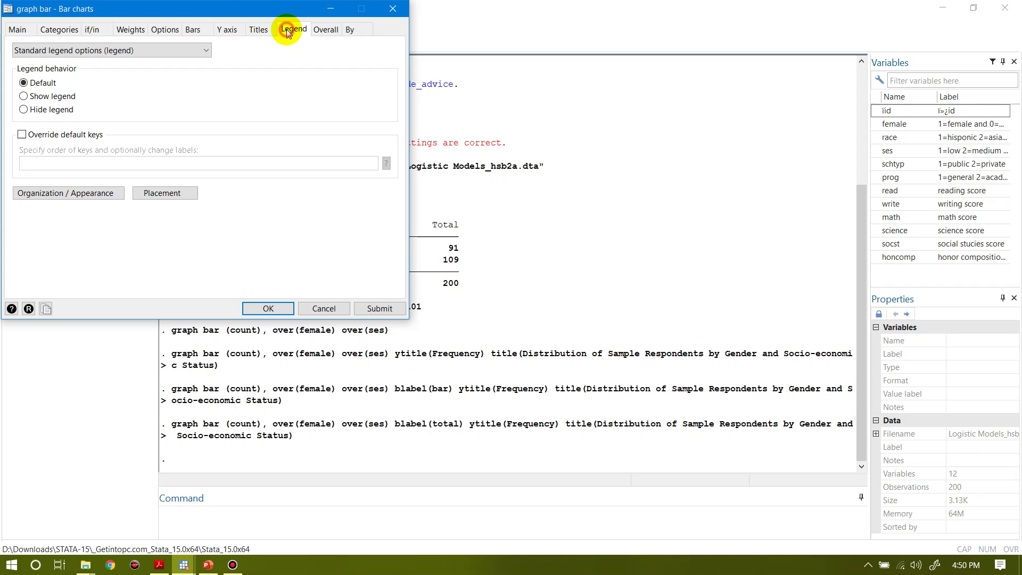
pyautogui.click(52, 100)
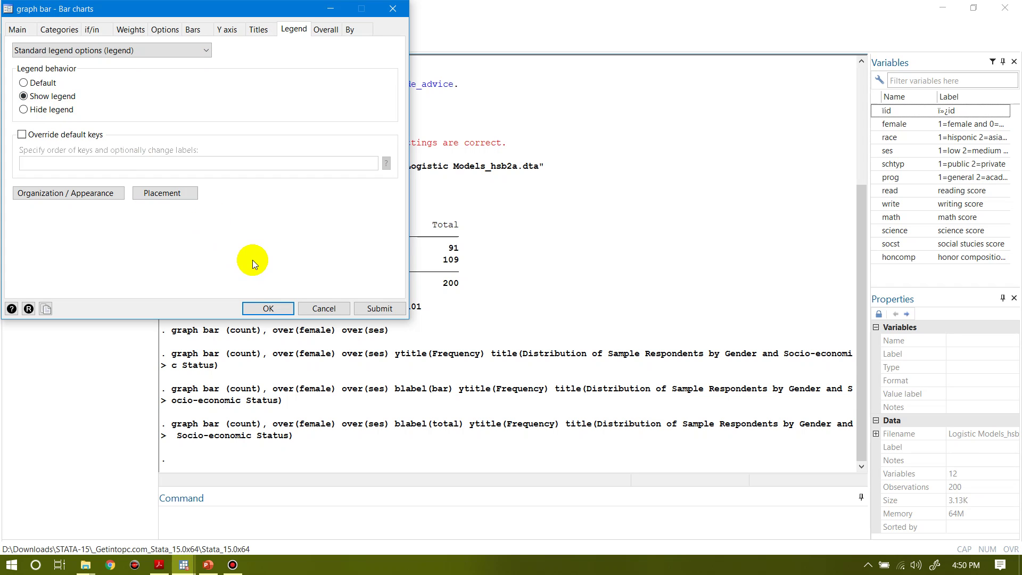
pyautogui.click(365, 305)
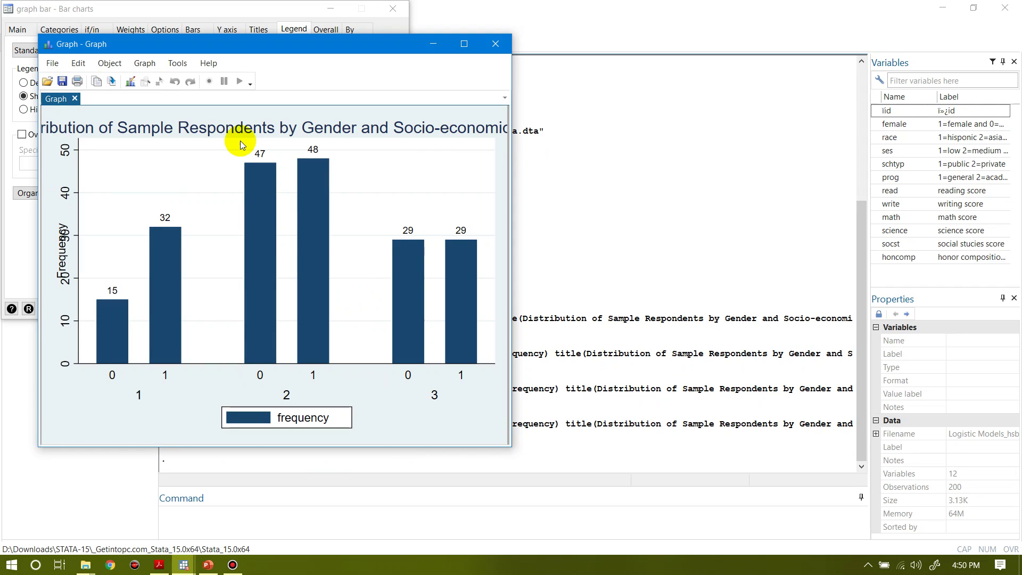
# Step: Browse the Graph window's editing menu commands
pyautogui.click(78, 64)
pyautogui.moveTo(208, 63)
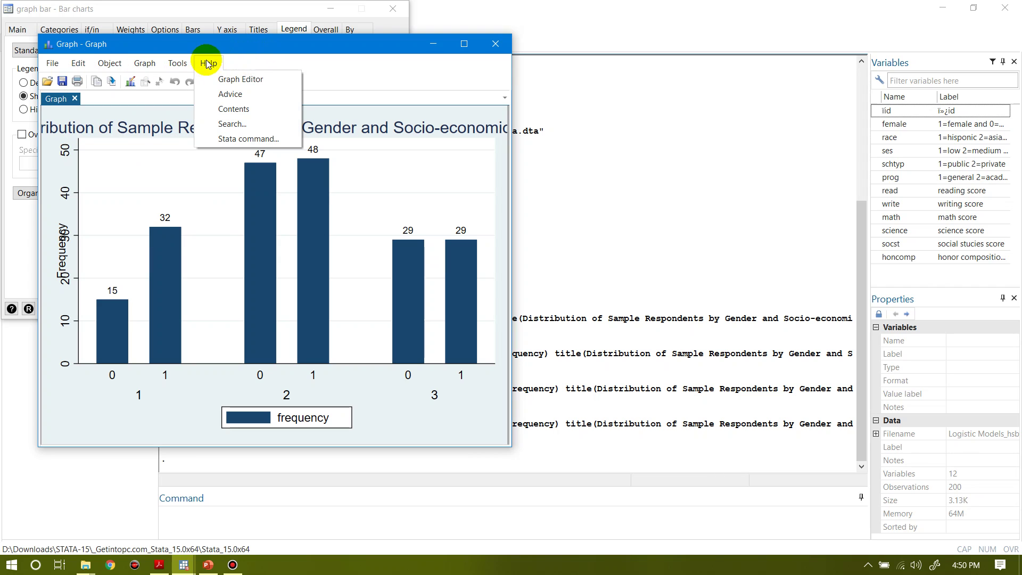
pyautogui.click(178, 63)
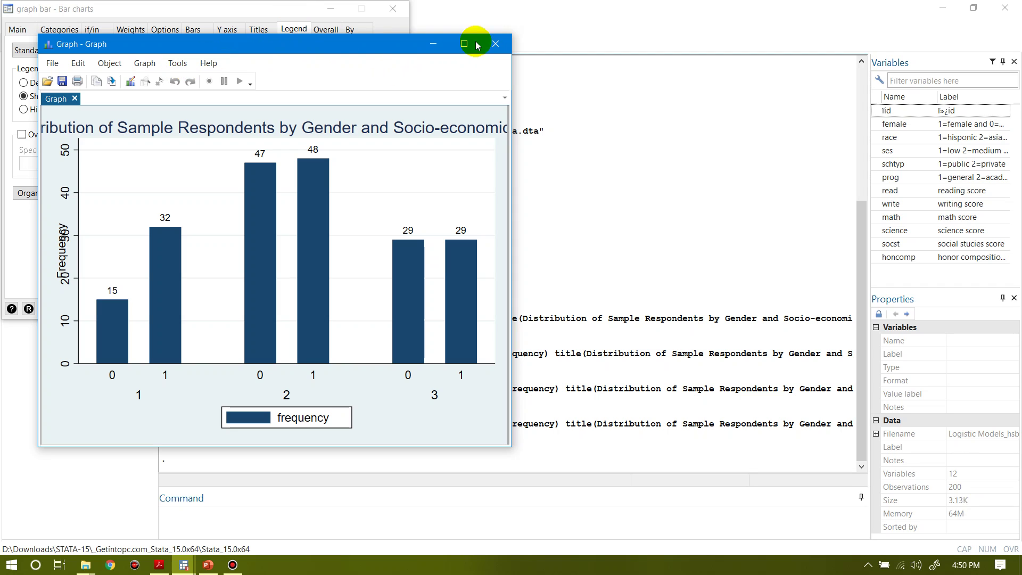
# Step: Redraw the gender-by-SES frequency chart with Horizontal orientation, keeping the Bar charts dialog in front
pyautogui.click(432, 44)
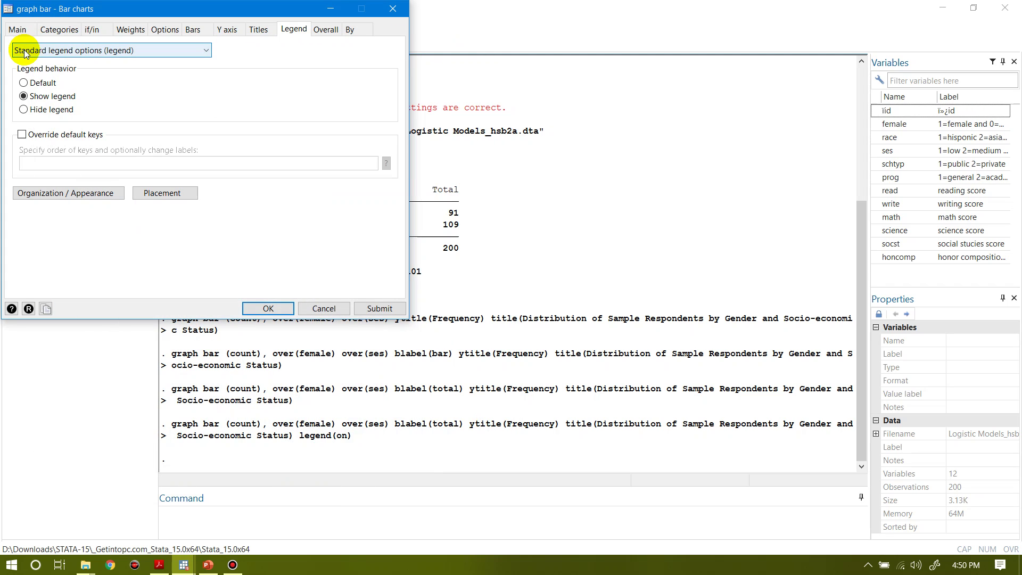
pyautogui.click(16, 30)
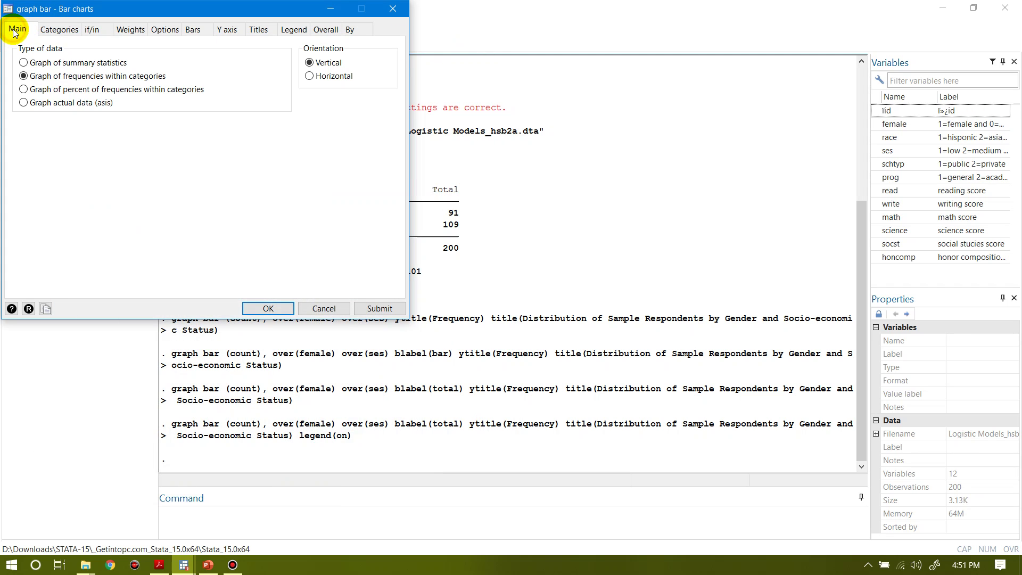
pyautogui.click(309, 75)
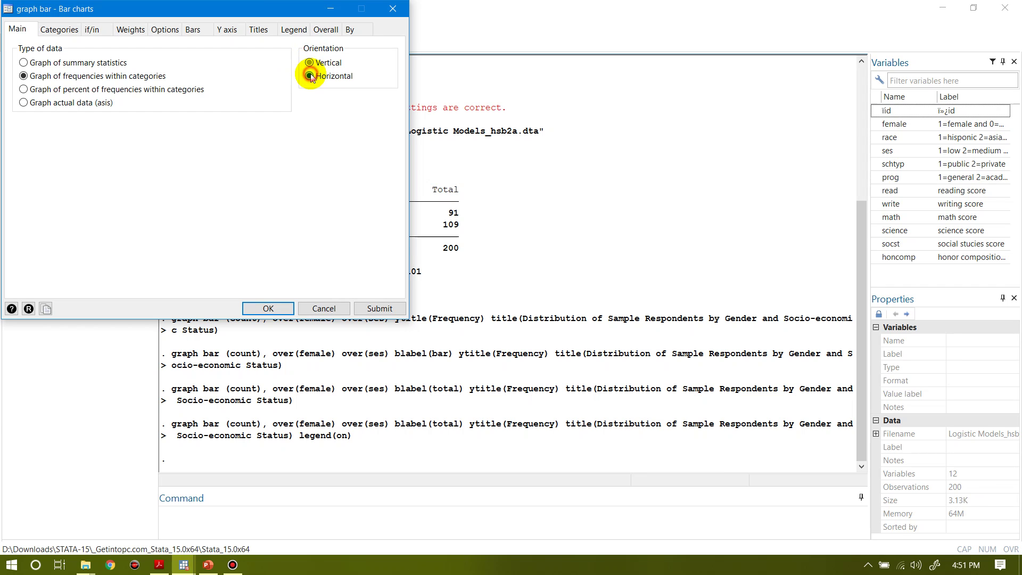
pyautogui.click(364, 310)
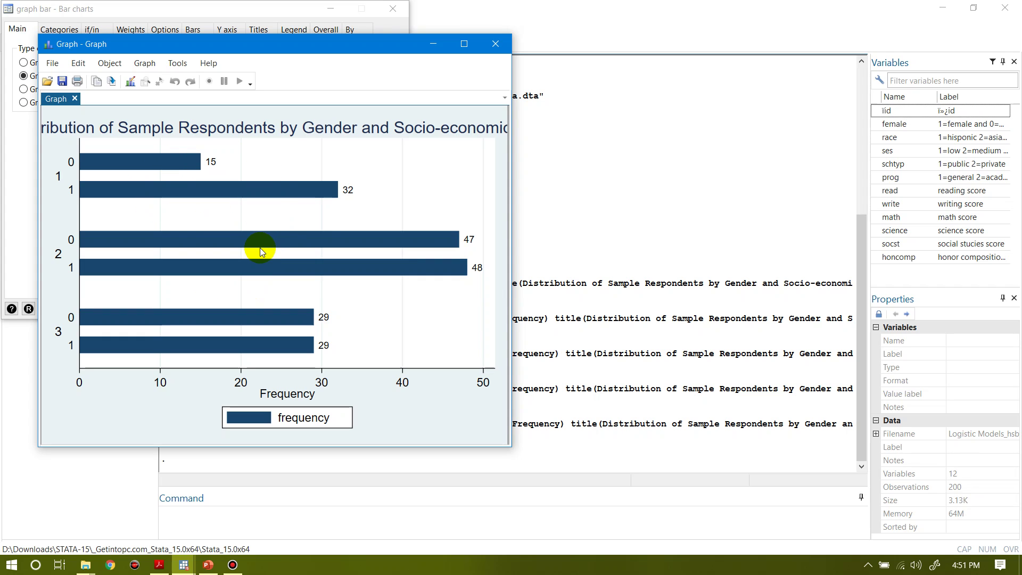
pyautogui.click(266, 9)
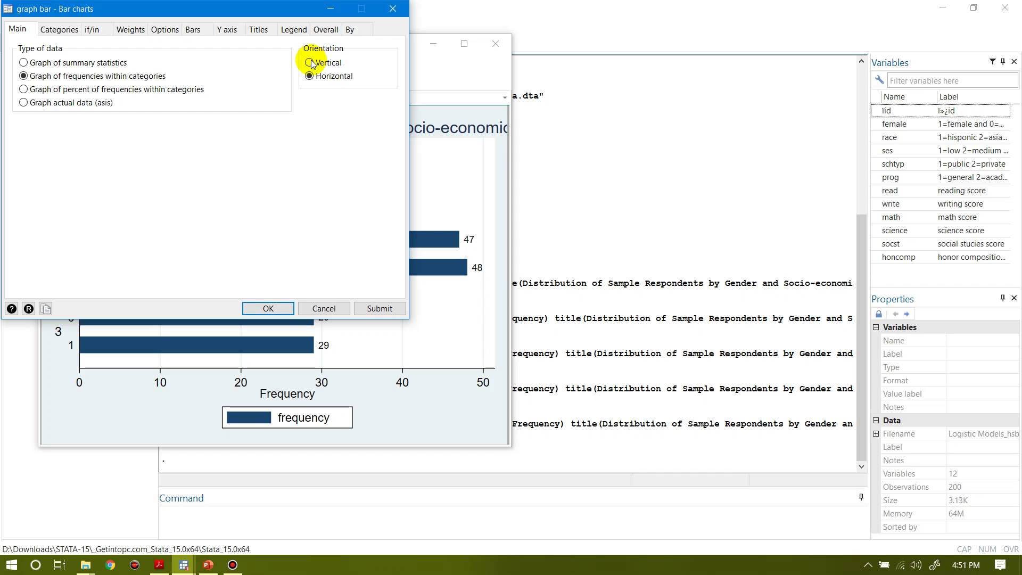
# Step: Redraw the horizontal chart as percentages, then minimize the graph and the dialog
pyautogui.click(94, 91)
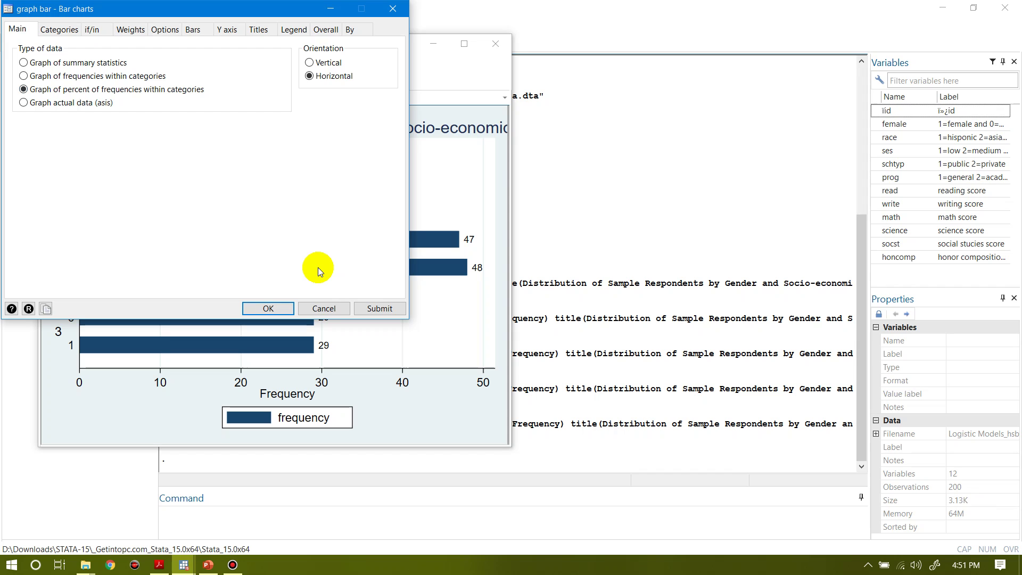
pyautogui.click(377, 308)
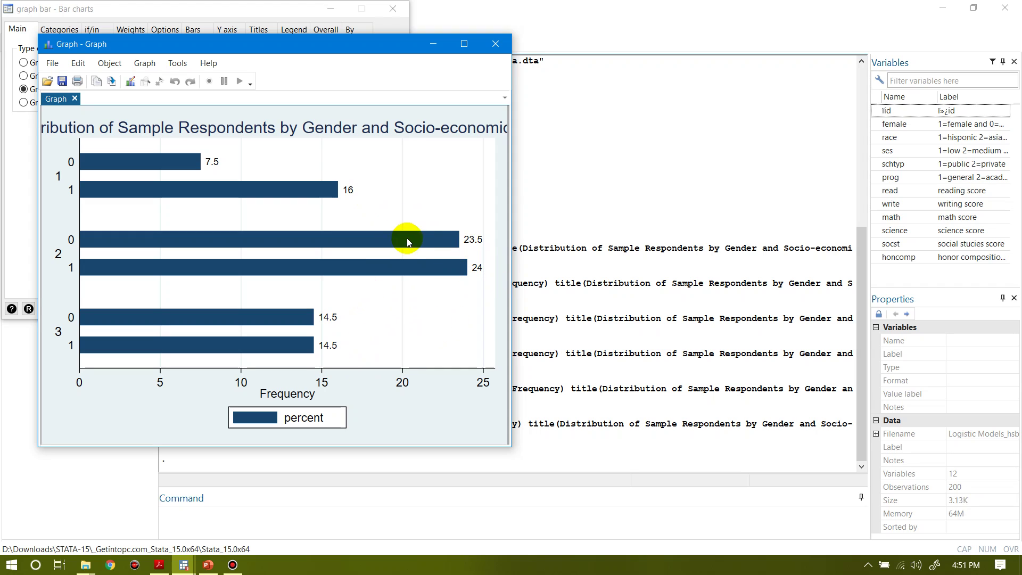
pyautogui.click(434, 44)
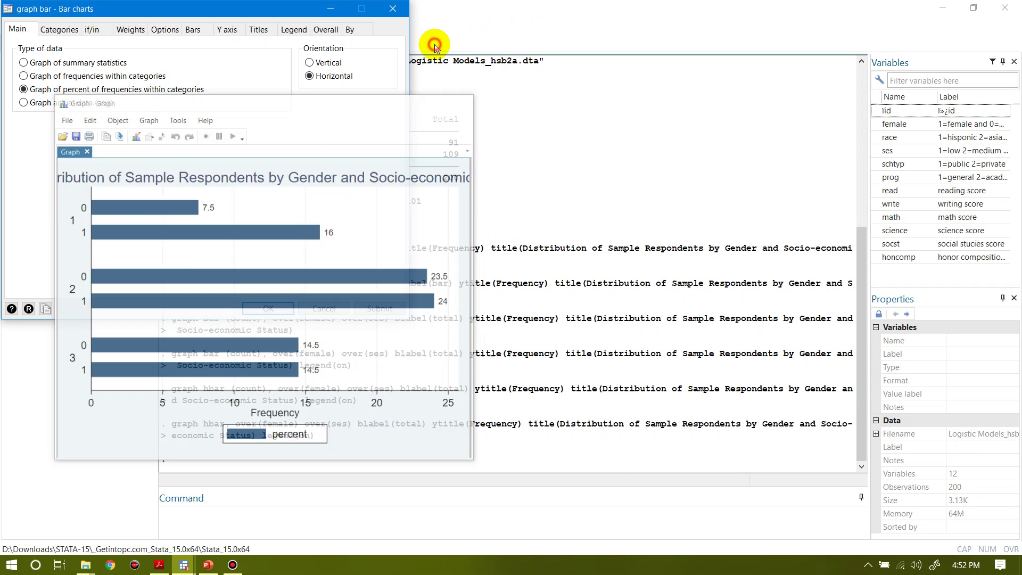
pyautogui.click(330, 12)
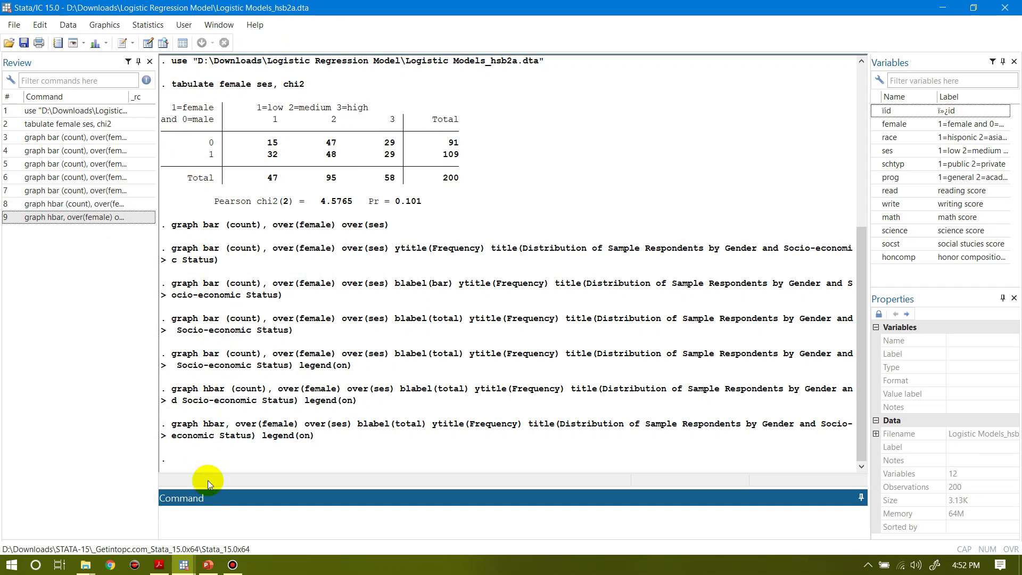
pyautogui.click(187, 511)
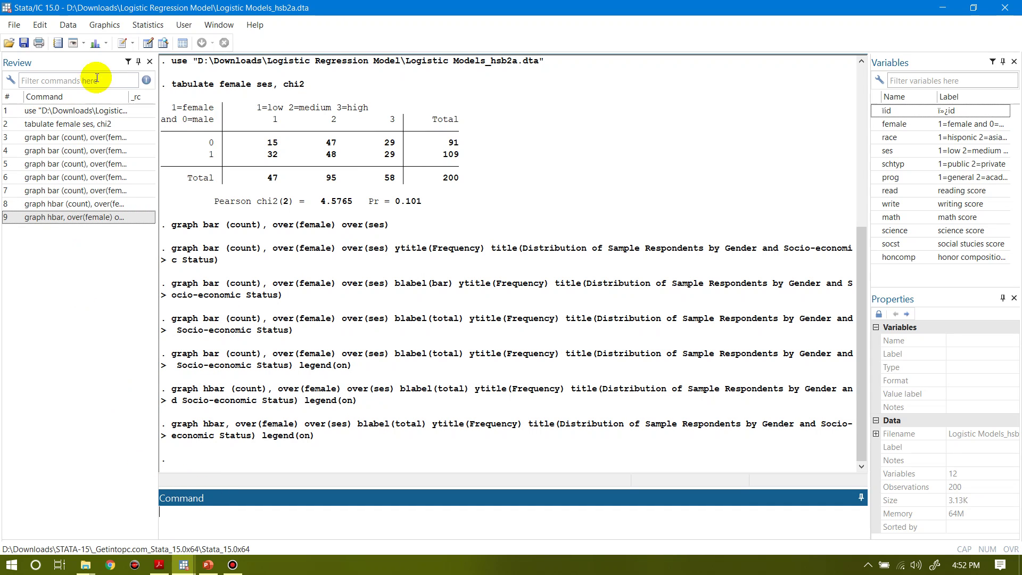
pyautogui.click(148, 25)
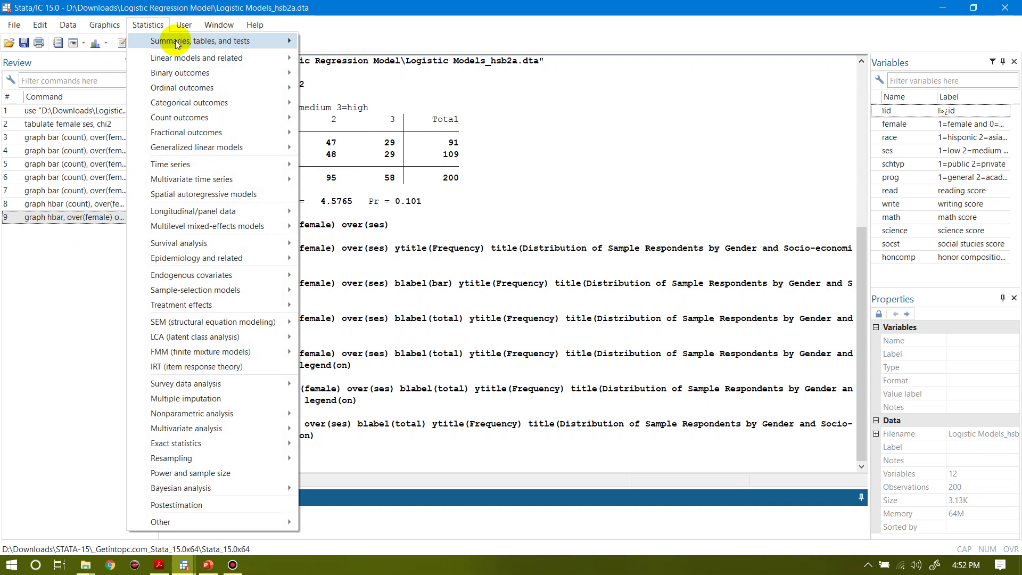
pyautogui.moveTo(176, 43)
pyautogui.moveTo(344, 60)
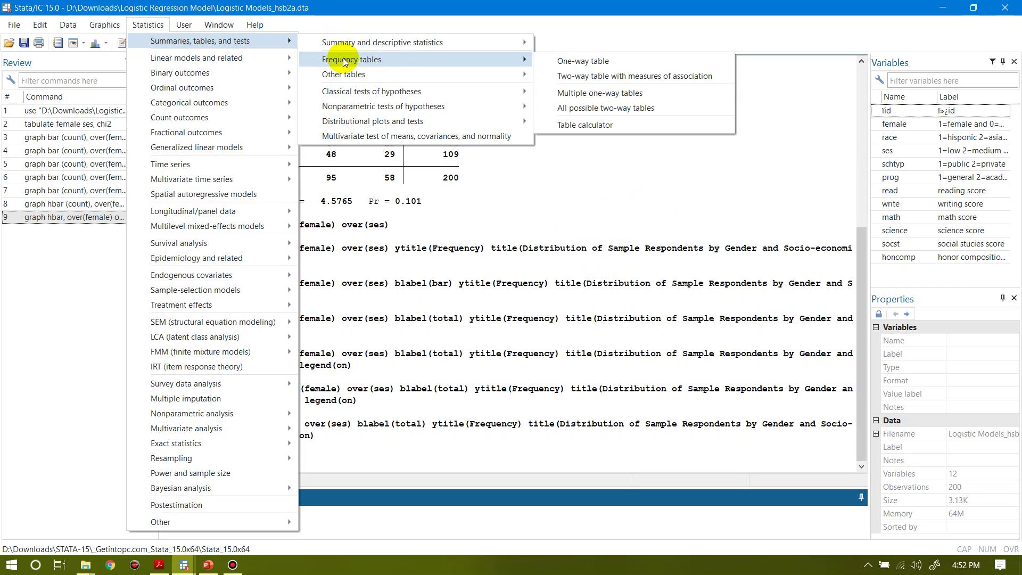
pyautogui.click(579, 75)
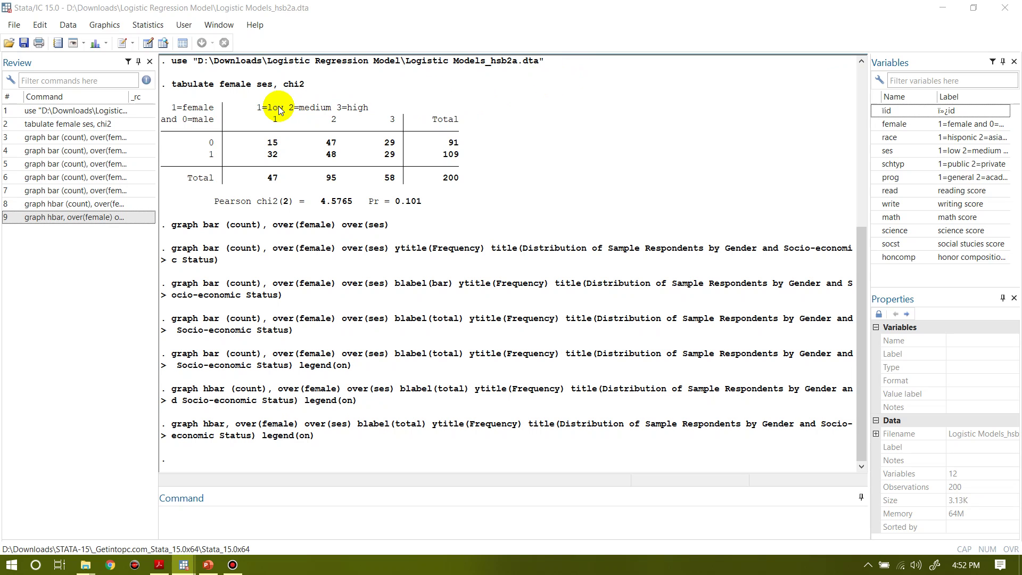
pyautogui.click(149, 25)
pyautogui.moveTo(202, 40)
pyautogui.moveTo(357, 59)
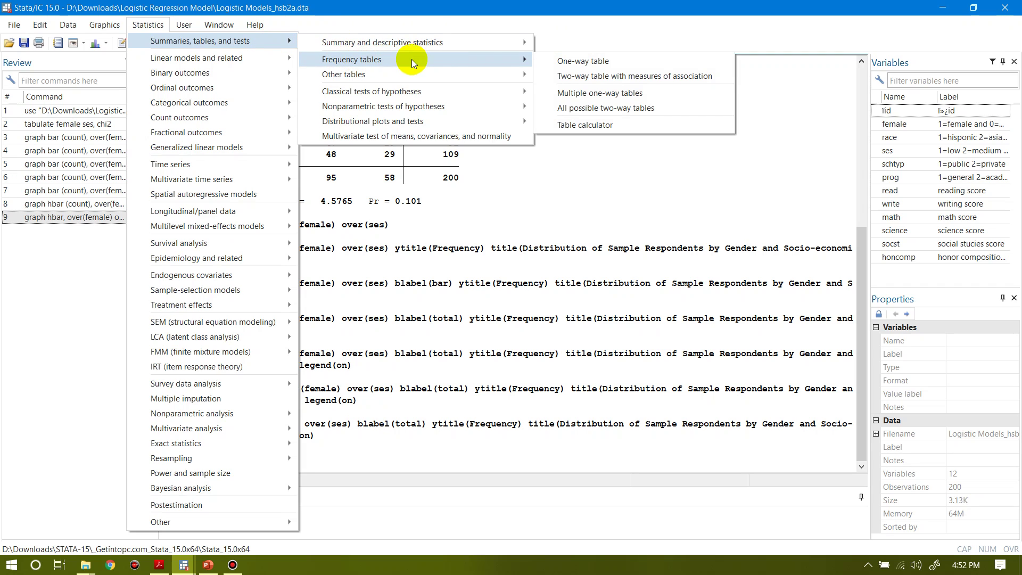
pyautogui.click(561, 75)
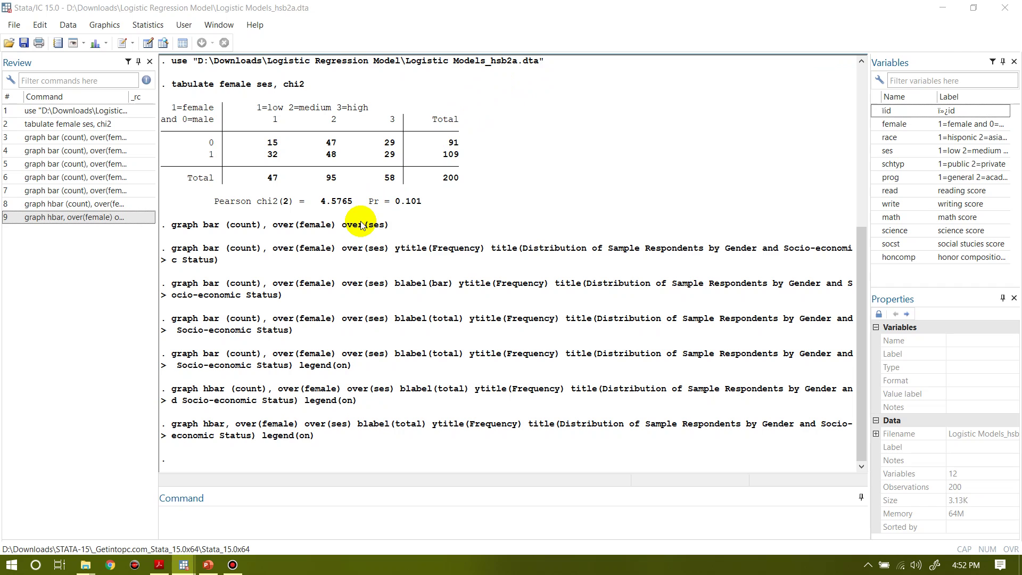
# Step: Run 'tabulate race ses, chi2', giving Pearson chi2(6) = 18.5160 and Pr = 0.005
pyautogui.click(176, 513)
pyautogui.write('tabulate')
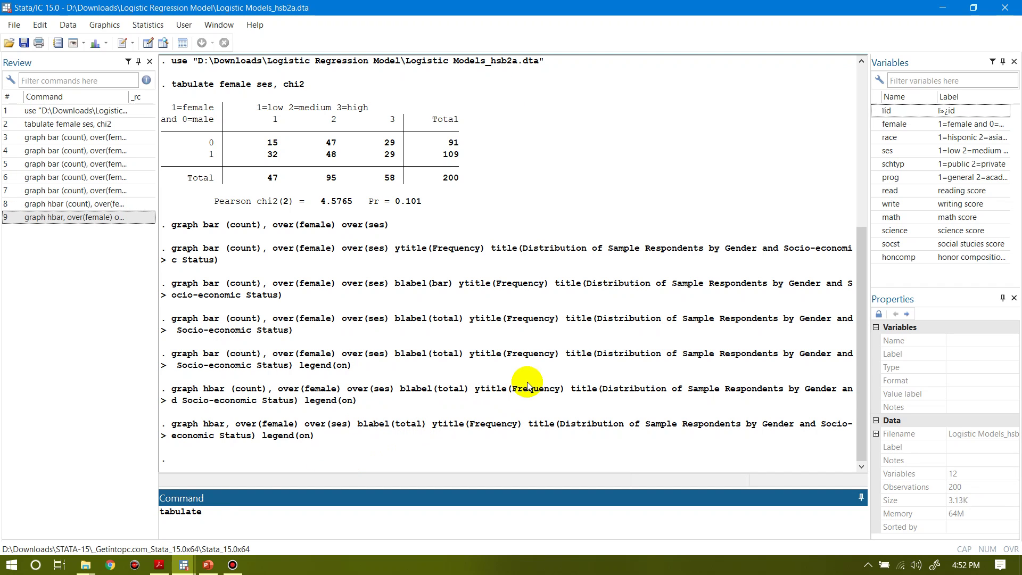
pyautogui.doubleClick(877, 139)
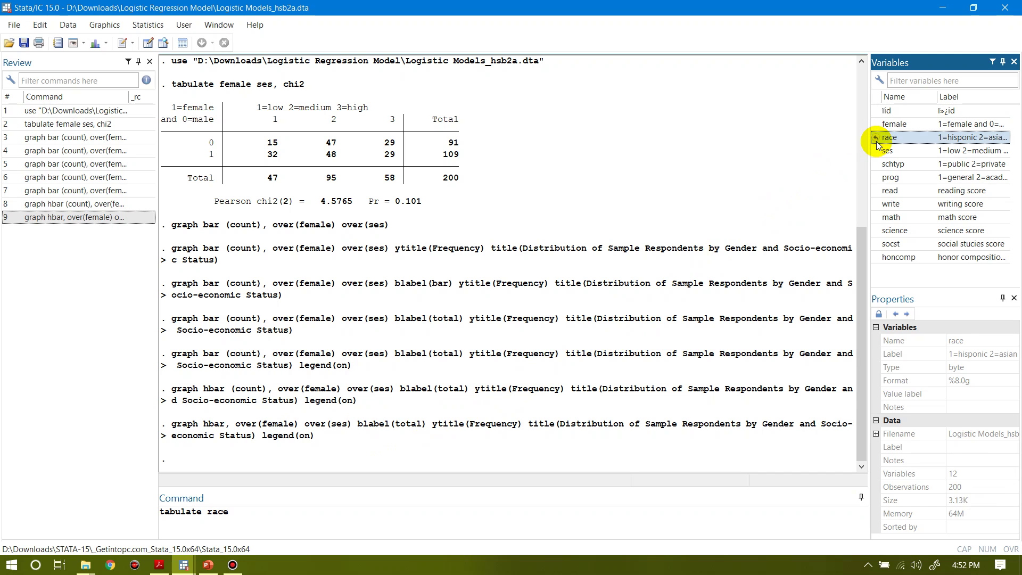
pyautogui.doubleClick(876, 150)
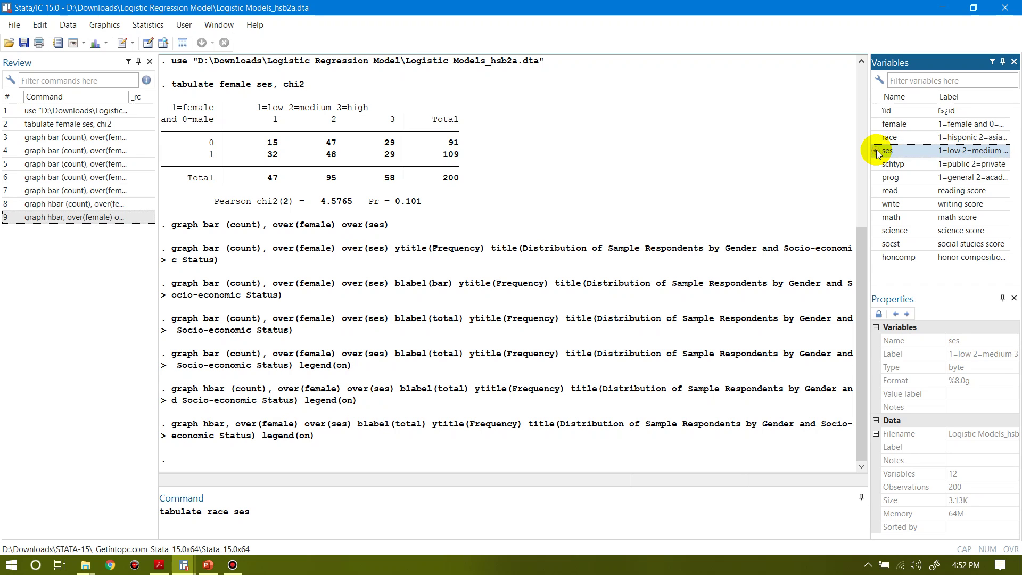
pyautogui.write(',')
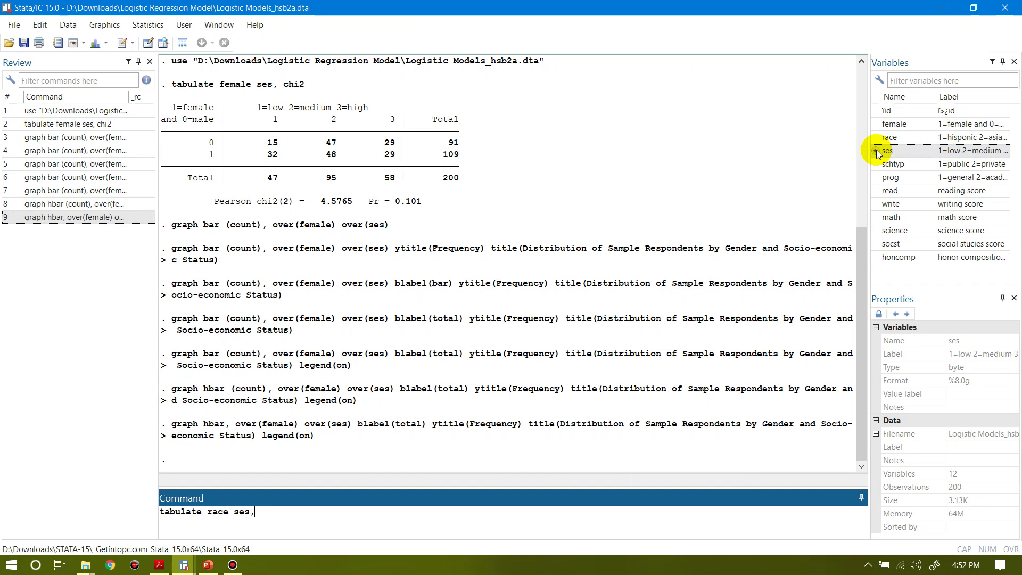
pyautogui.write(' chi2')
pyautogui.press('Return')
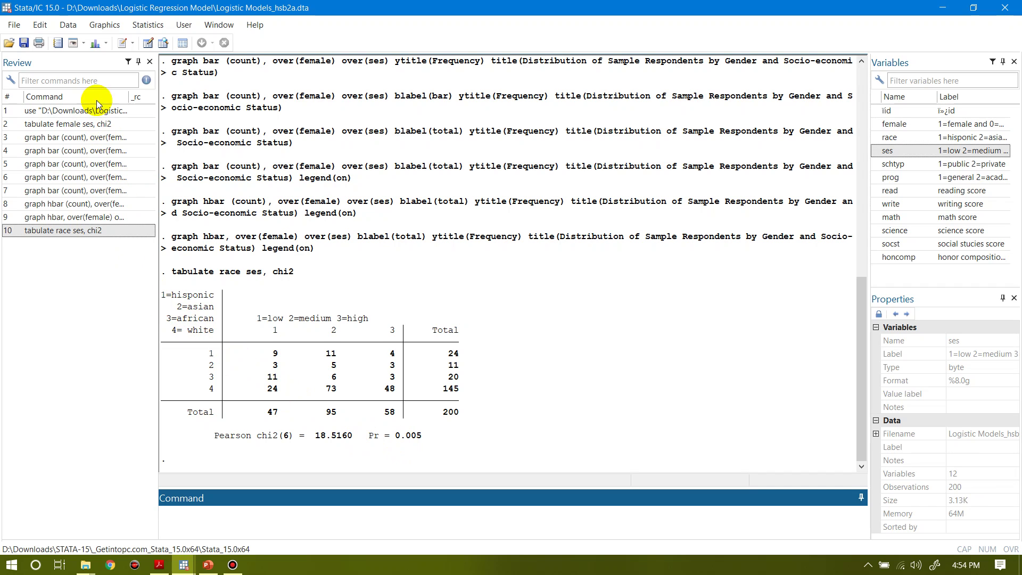
# Step: Bring the Bar charts dialog back from the Graphics bar chart menu entry
pyautogui.click(105, 24)
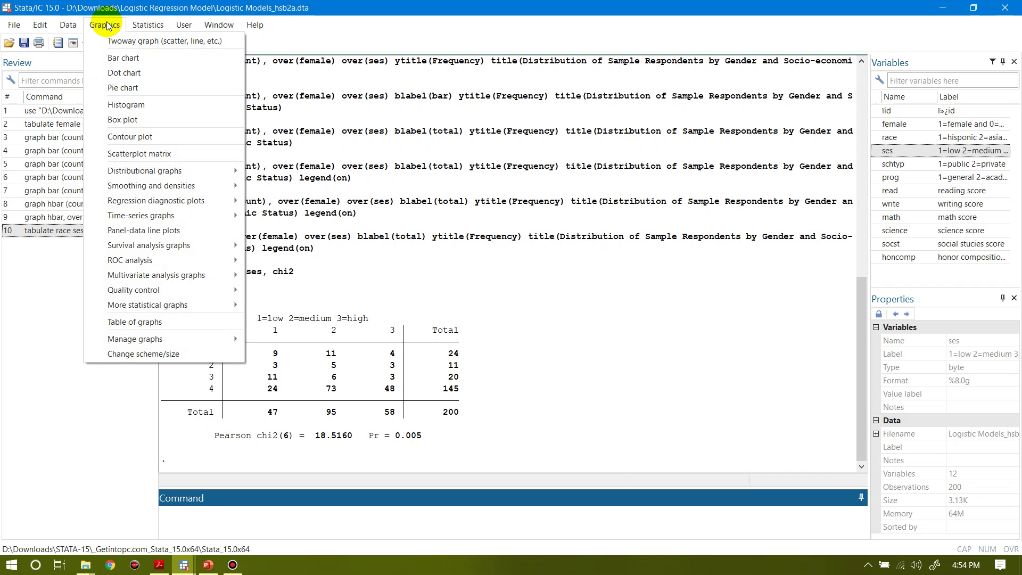
pyautogui.click(120, 57)
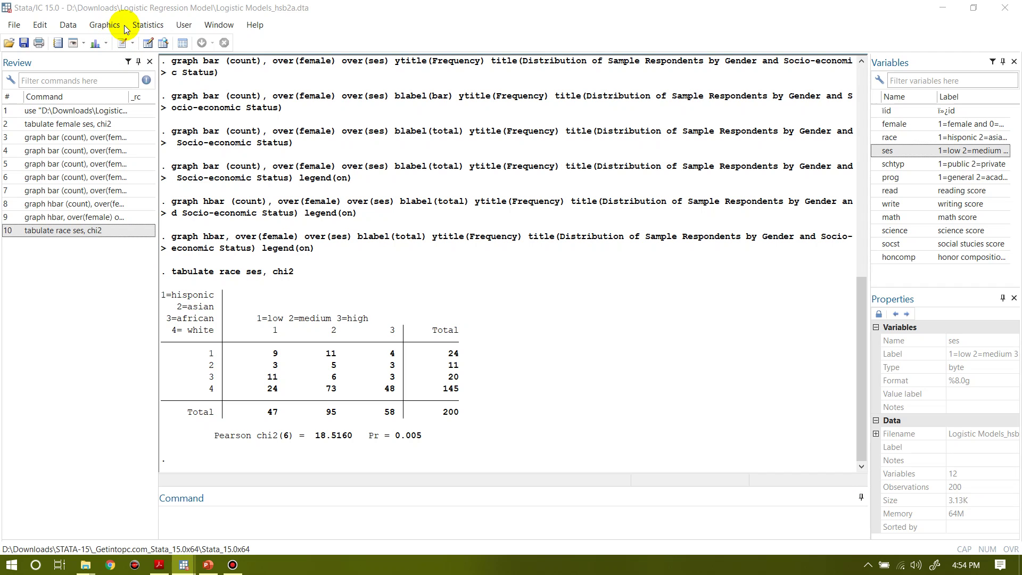
pyautogui.click(105, 25)
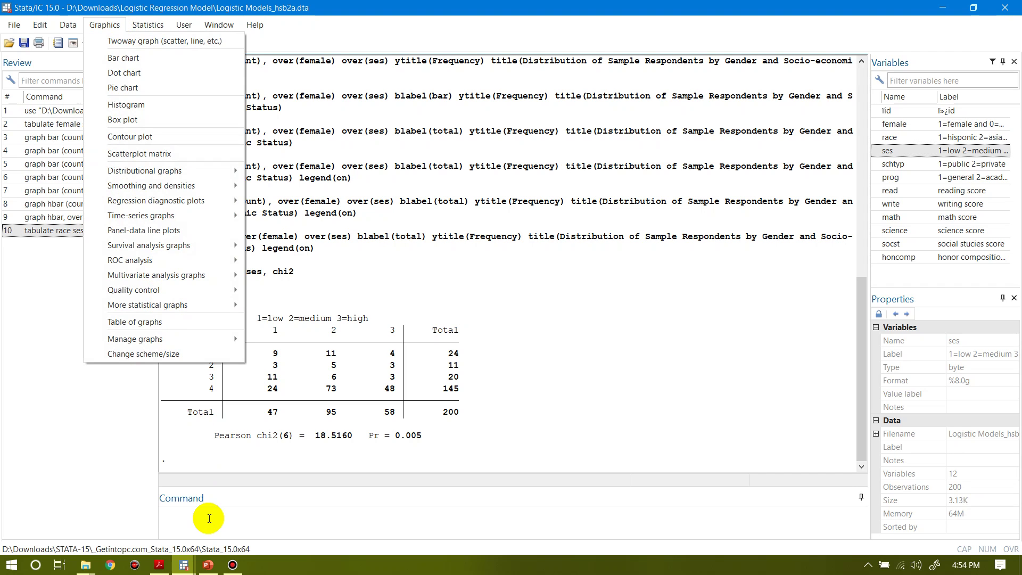
pyautogui.moveTo(188, 562)
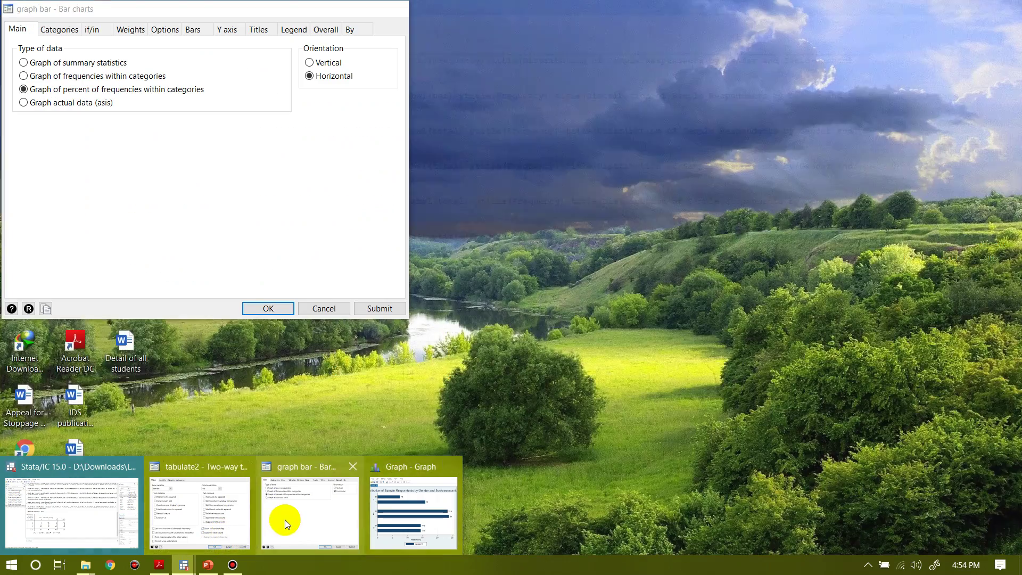
pyautogui.click(285, 519)
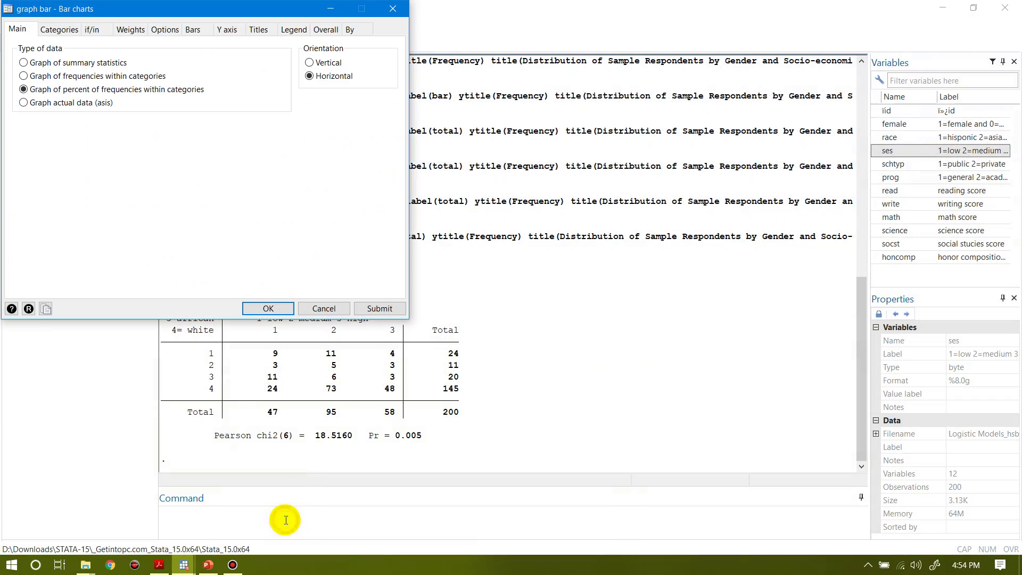
# Step: Set Group 1 to race and draw the horizontal percent chart within SES
pyautogui.click(60, 30)
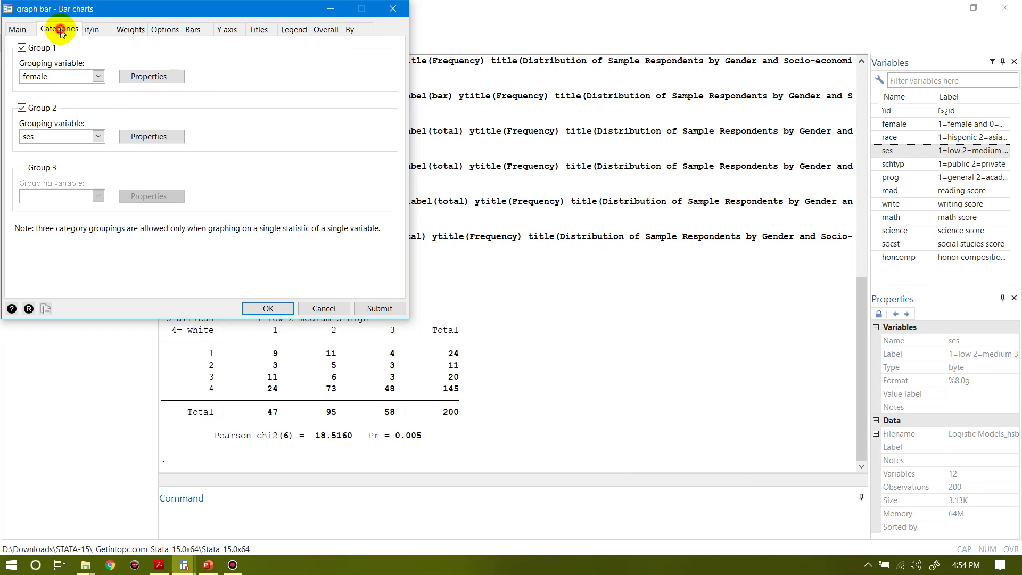
pyautogui.click(98, 77)
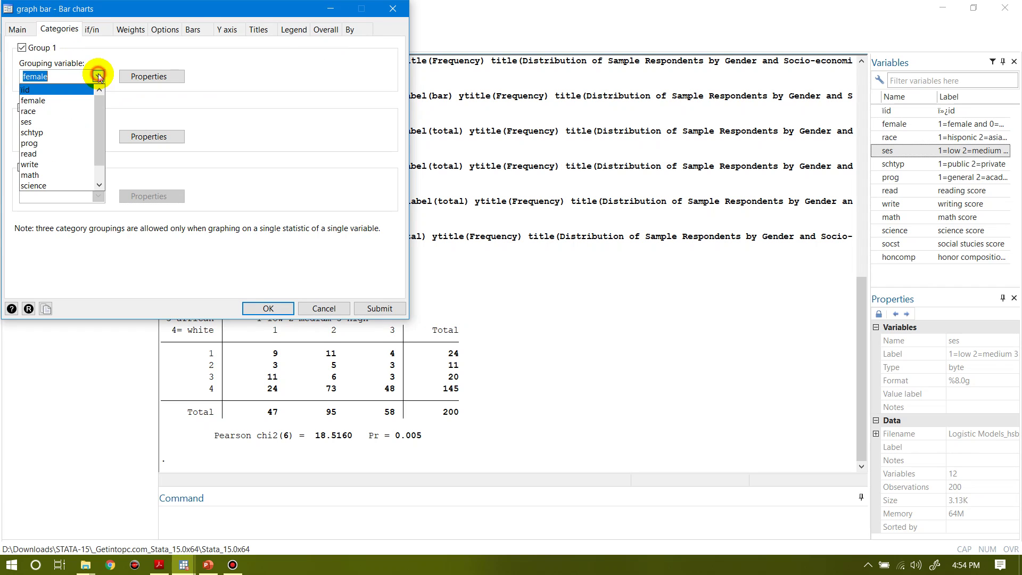
pyautogui.click(76, 112)
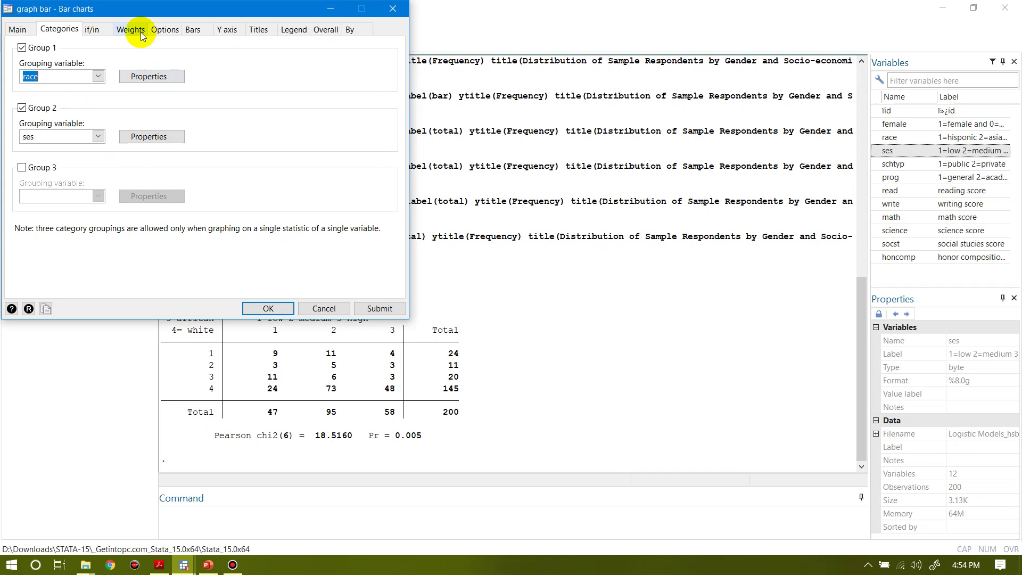
pyautogui.click(164, 30)
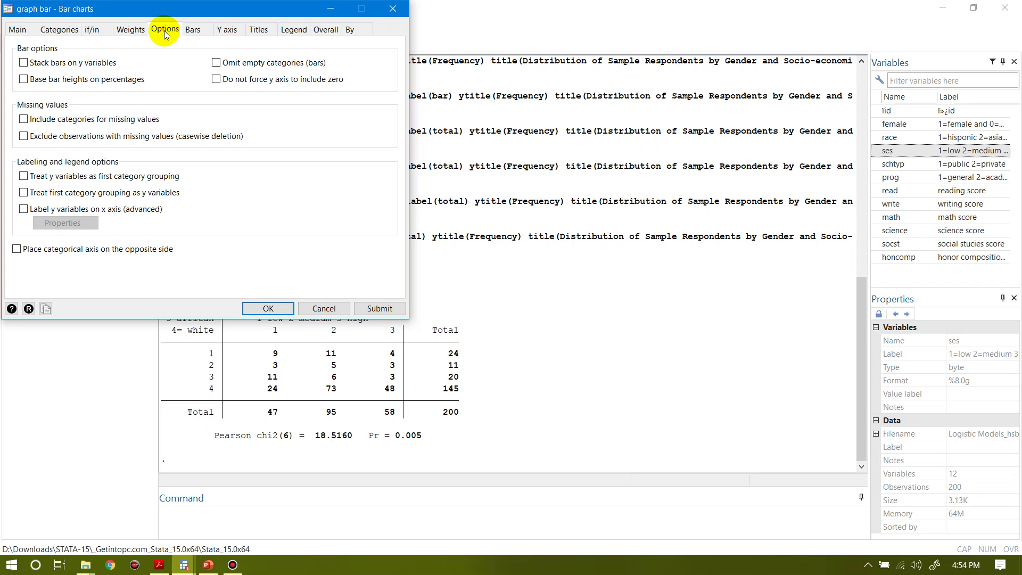
pyautogui.click(192, 30)
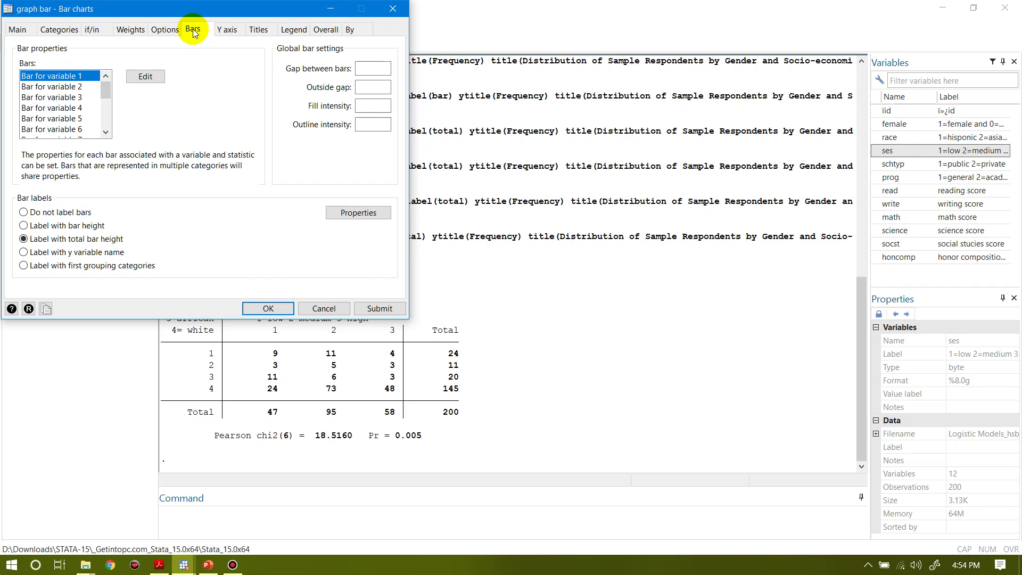
pyautogui.click(228, 30)
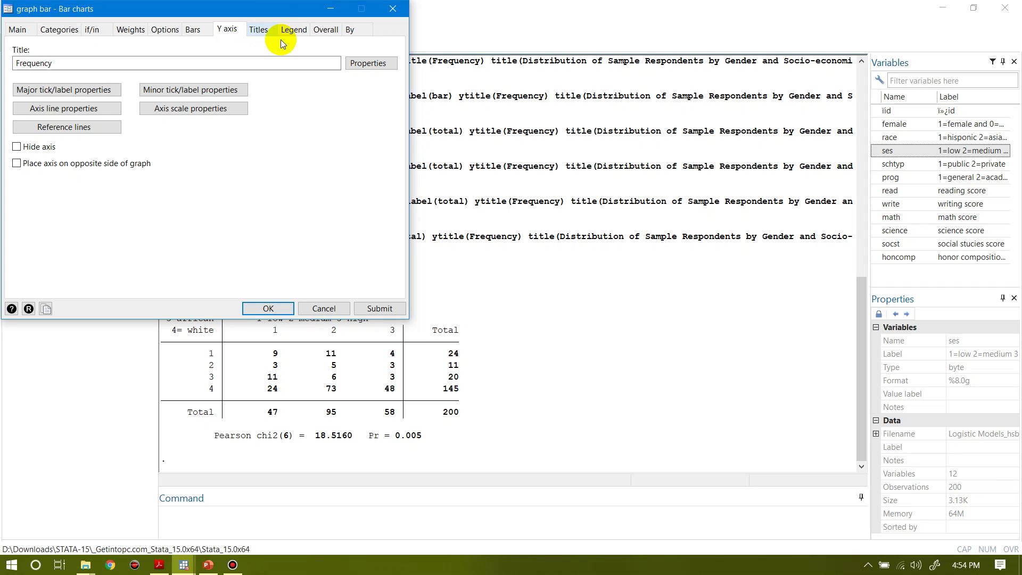
pyautogui.click(376, 307)
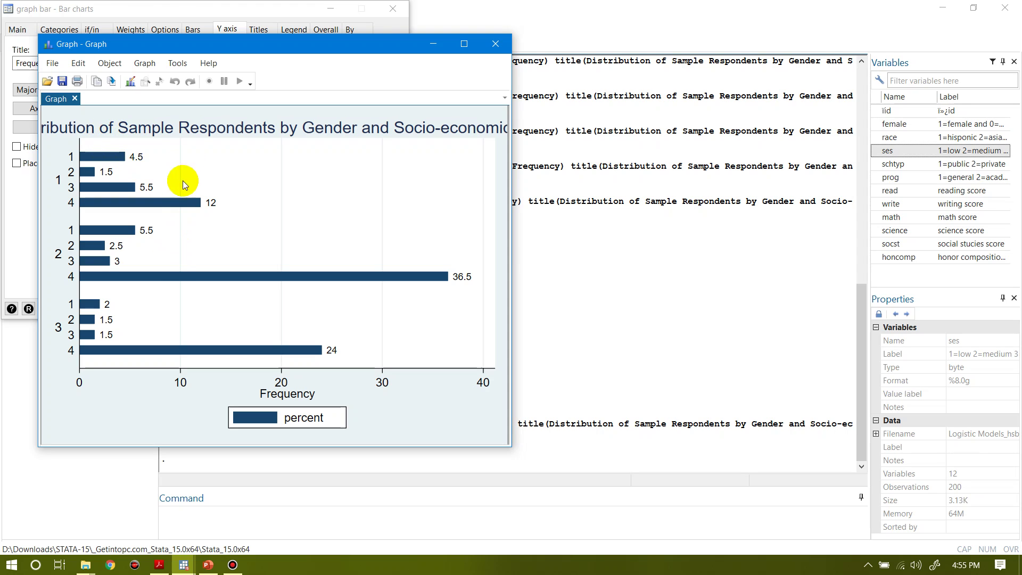
# Step: In the title, replace 'Distribution' with 'Classification' and 'Gender' with 'Race'
pyautogui.click(255, 30)
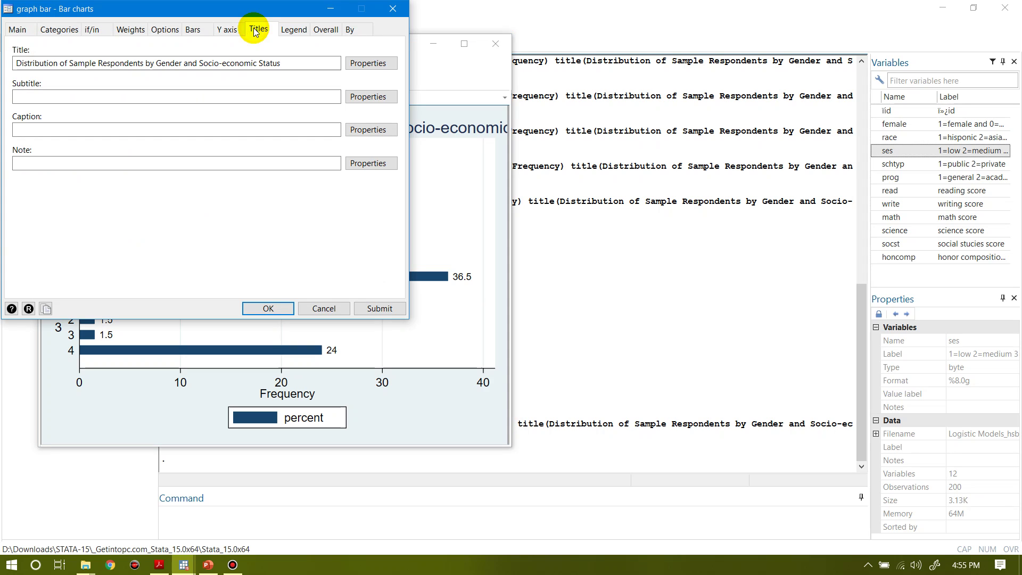
pyautogui.click(59, 63)
pyautogui.press('BackSpace')
pyautogui.press('BackSpace')
pyautogui.press('BackSpace')
pyautogui.press('BackSpace')
pyautogui.press('BackSpace')
pyautogui.press('BackSpace')
pyautogui.press('BackSpace')
pyautogui.press('BackSpace')
pyautogui.press('BackSpace')
pyautogui.press('BackSpace')
pyautogui.press('BackSpace')
pyautogui.press('BackSpace')
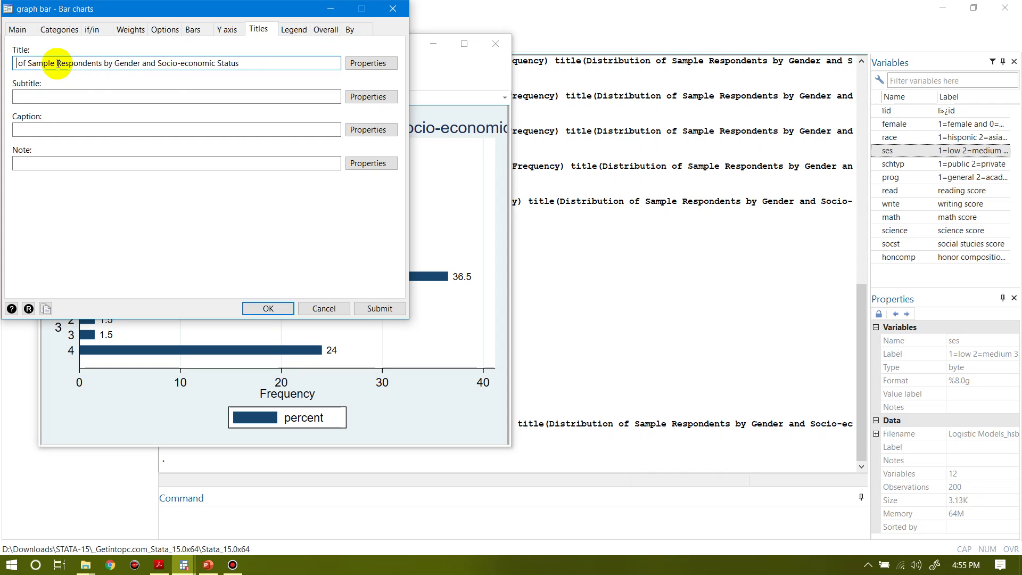
pyautogui.write('Classifica')
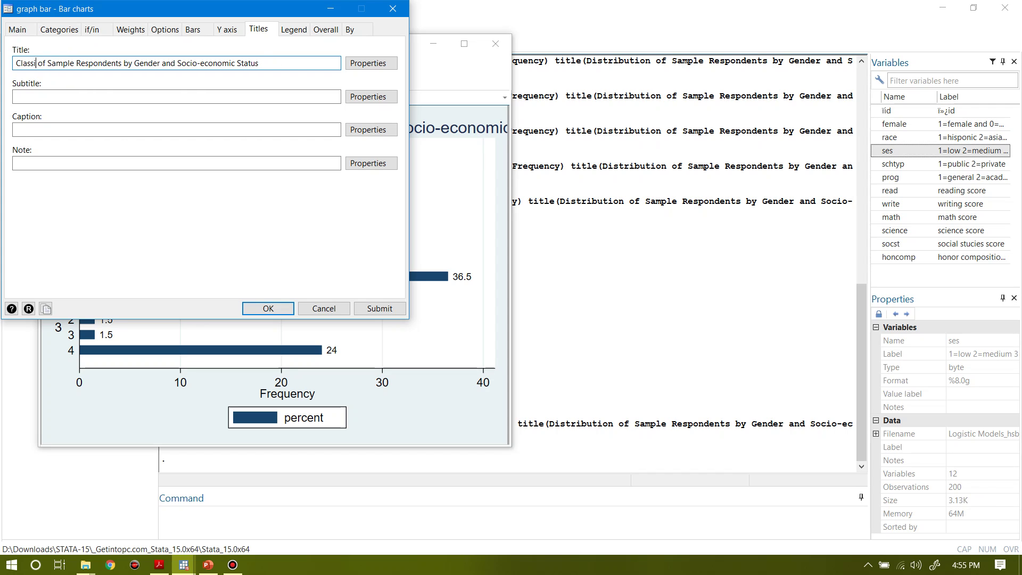
pyautogui.write('tion')
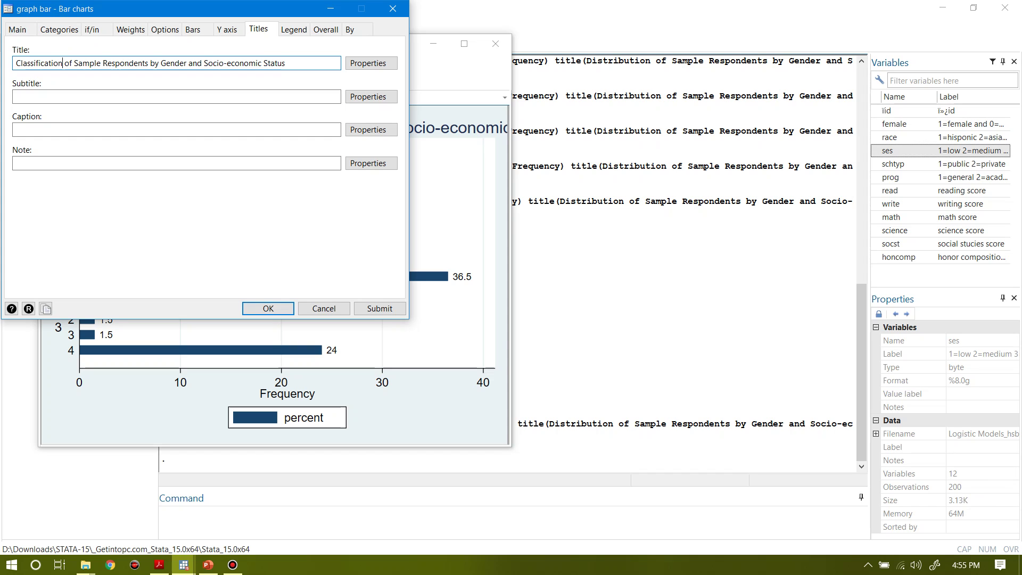
pyautogui.click(186, 64)
pyautogui.press('BackSpace')
pyautogui.press('BackSpace')
pyautogui.press('BackSpace')
pyautogui.press('BackSpace')
pyautogui.press('BackSpace')
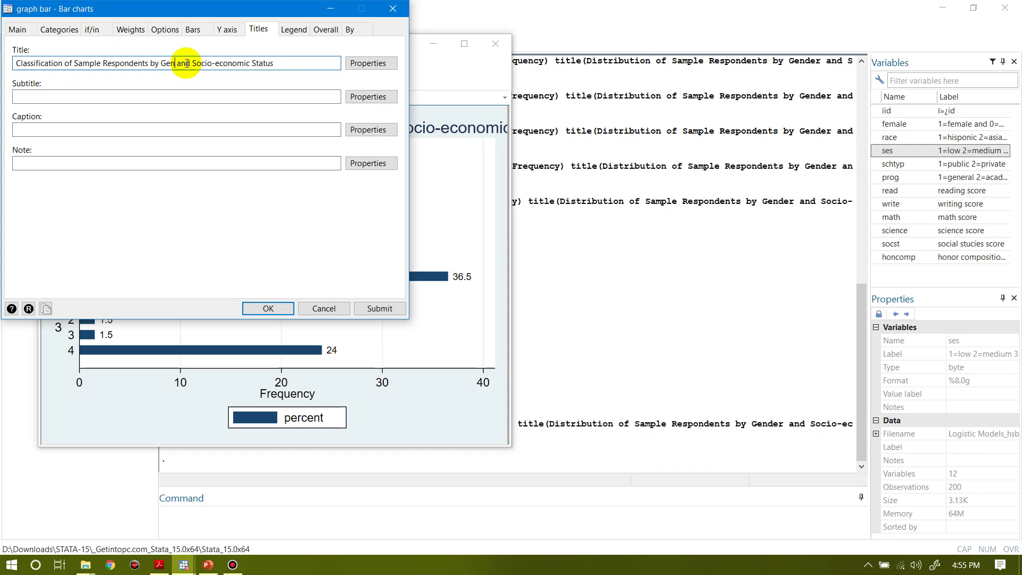
pyautogui.press('BackSpace')
pyautogui.write('Race')
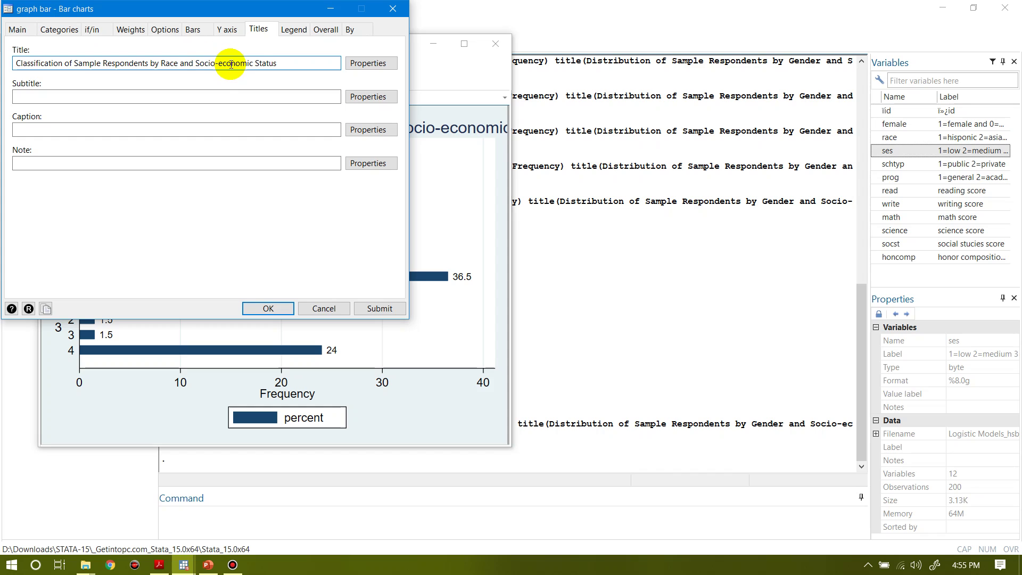
# Step: Shorten 'Socio-economic Status' to 'SES' in the title and redraw the chart
pyautogui.click(279, 64)
pyautogui.press('BackSpace')
pyautogui.press('BackSpace')
pyautogui.press('BackSpace')
pyautogui.press('BackSpace')
pyautogui.press('BackSpace')
pyautogui.press('BackSpace')
pyautogui.press('BackSpace')
pyautogui.press('BackSpace')
pyautogui.press('BackSpace')
pyautogui.press('BackSpace')
pyautogui.press('BackSpace')
pyautogui.press('BackSpace')
pyautogui.press('BackSpace')
pyautogui.press('BackSpace')
pyautogui.press('BackSpace')
pyautogui.press('BackSpace')
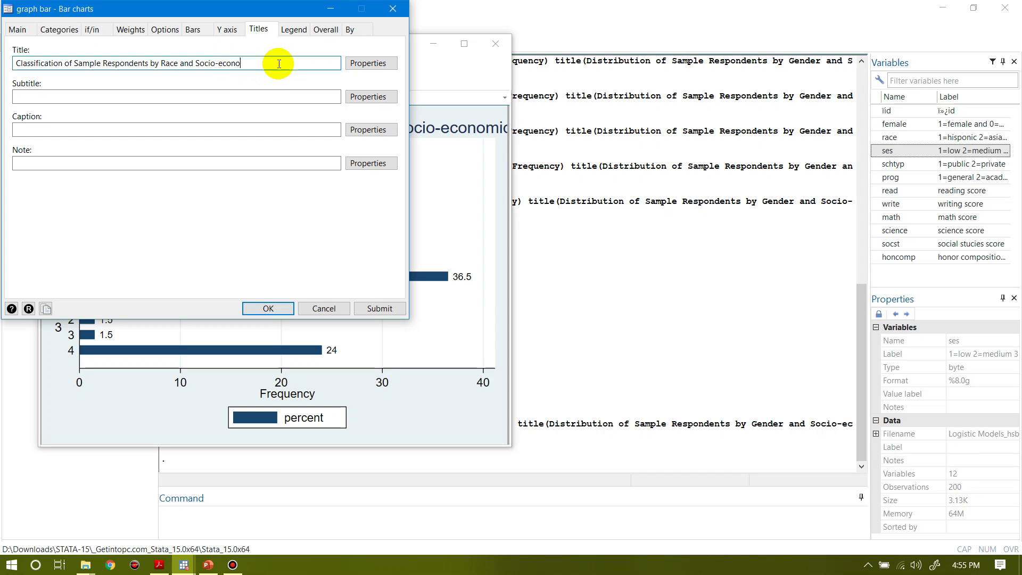
pyautogui.press('BackSpace')
pyautogui.press('BackSpace')
pyautogui.press('BackSpace')
pyautogui.press('BackSpace')
pyautogui.write('ES')
pyautogui.click(371, 309)
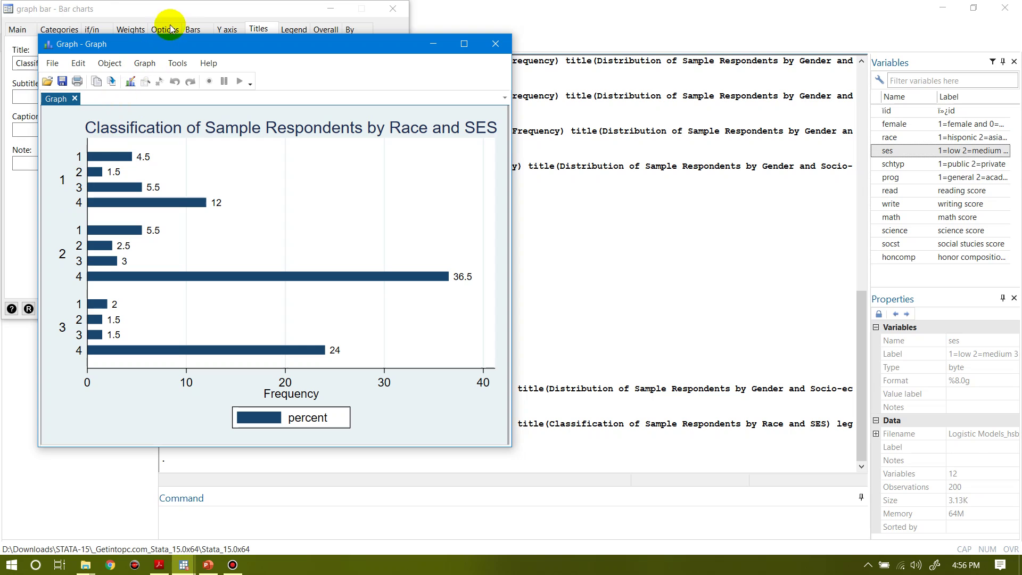
# Step: Switch the titled race-by-SES percent chart to Vertical orientation and redraw it
pyautogui.click(191, 14)
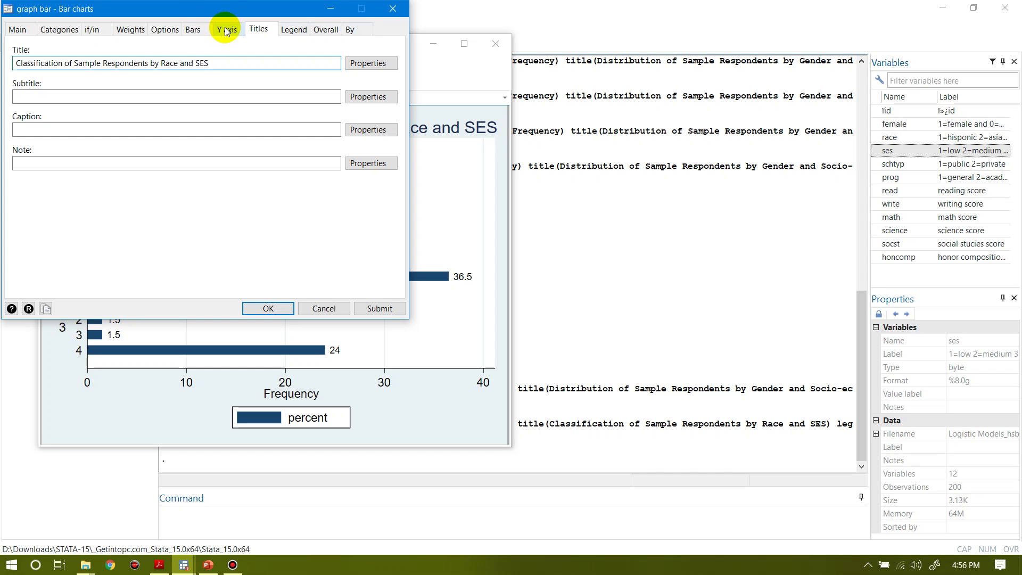
pyautogui.click(170, 32)
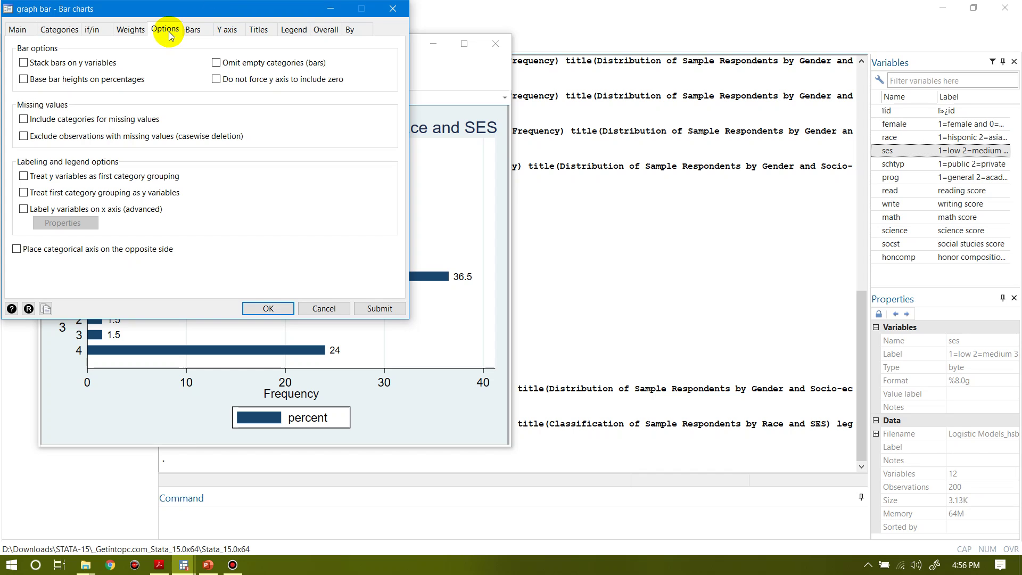
pyautogui.click(191, 30)
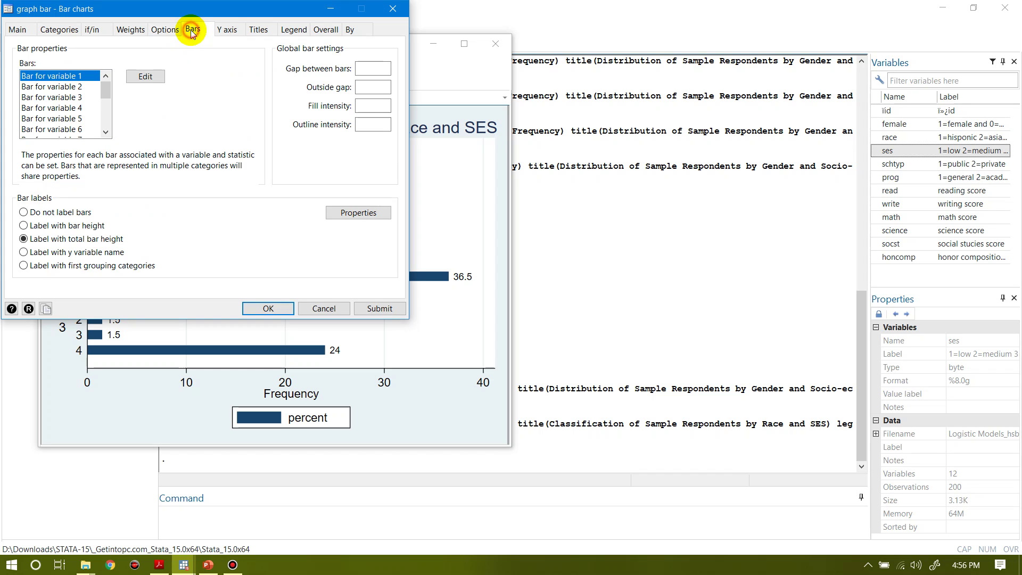
pyautogui.click(225, 30)
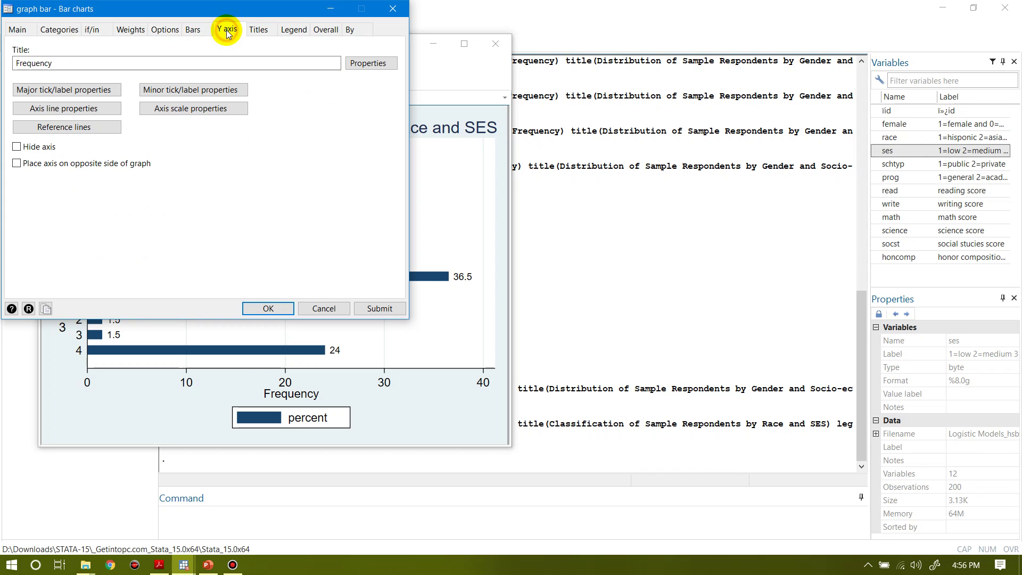
pyautogui.click(256, 29)
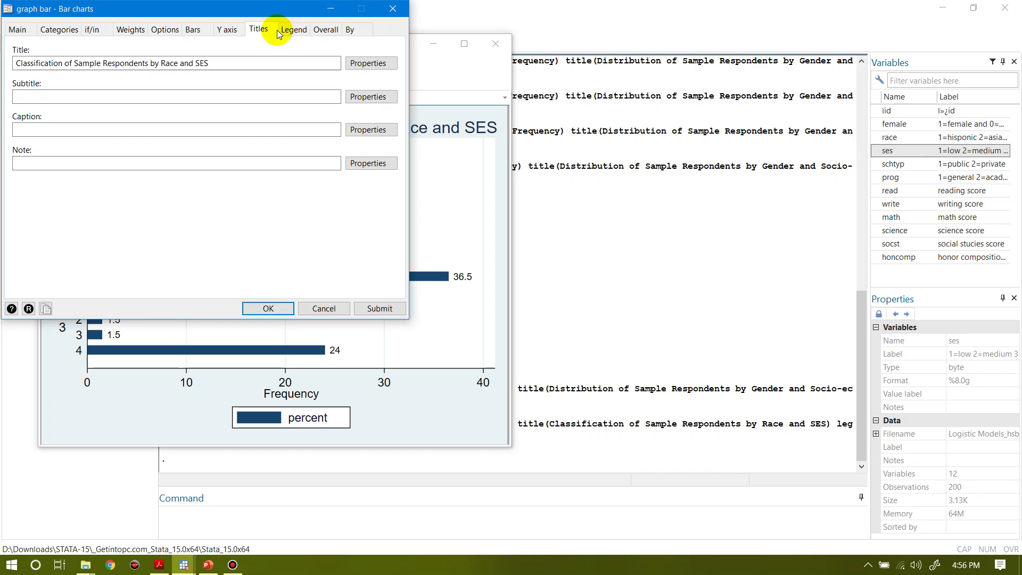
pyautogui.click(293, 30)
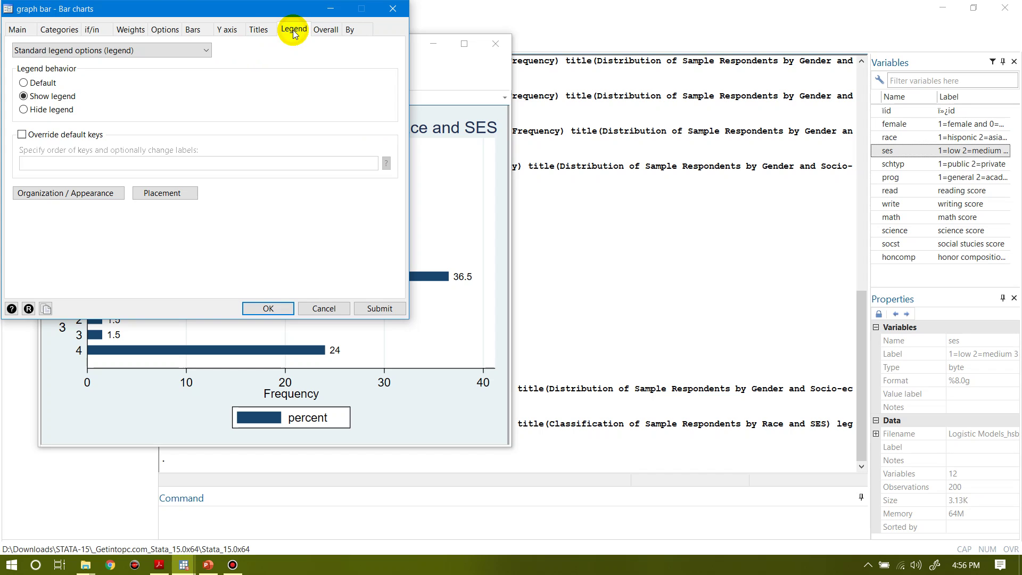
pyautogui.click(18, 29)
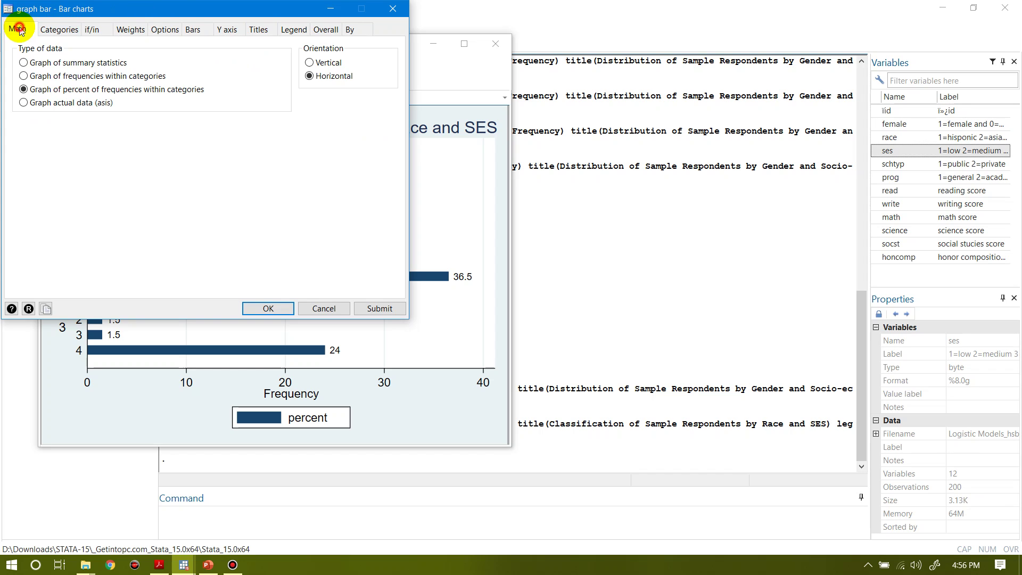
pyautogui.click(309, 63)
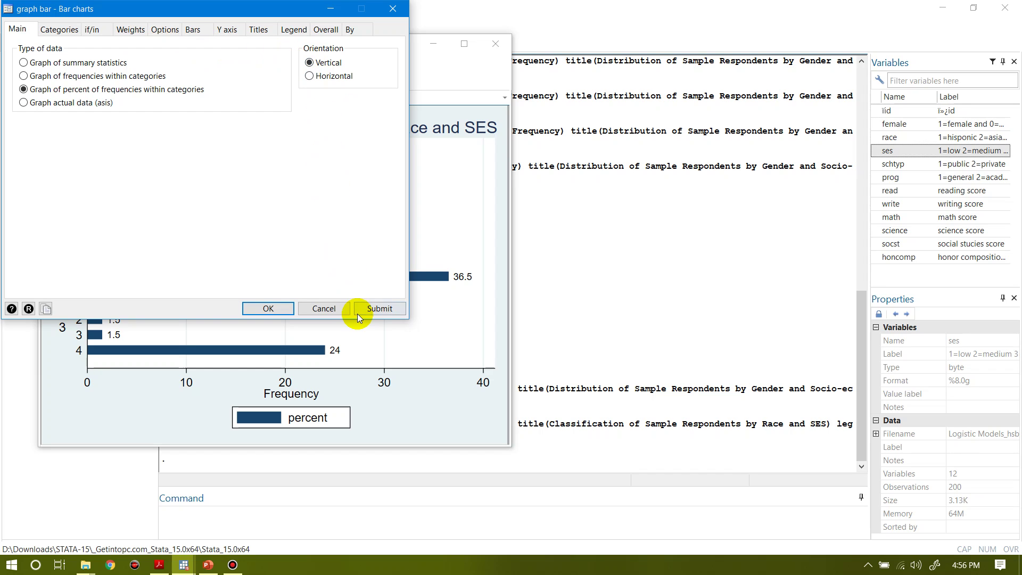
pyautogui.click(372, 308)
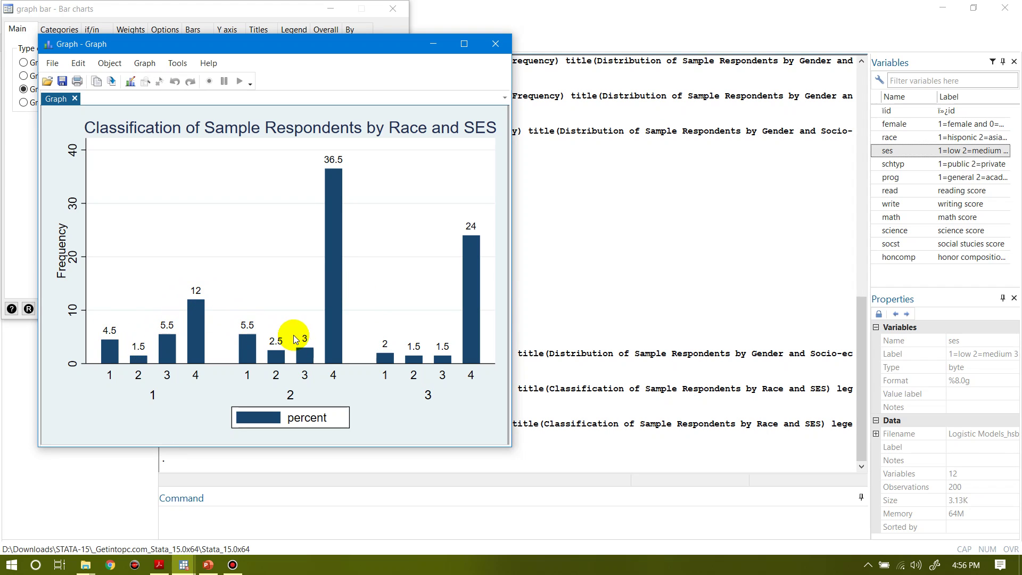
# Step: Redraw the race-by-SES chart as 'Graph of frequencies within categories', then close the graph
pyautogui.click(239, 12)
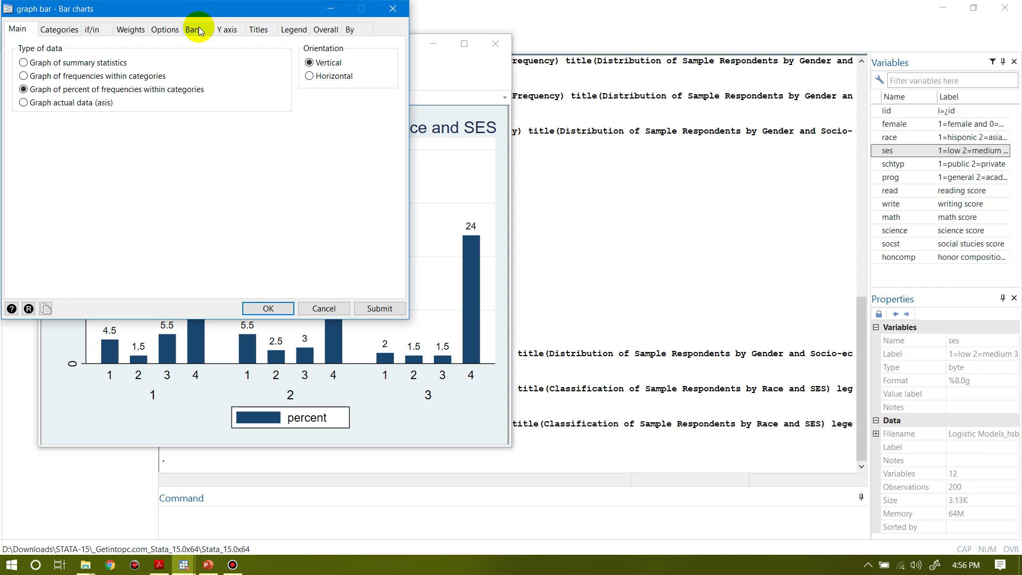
pyautogui.click(109, 80)
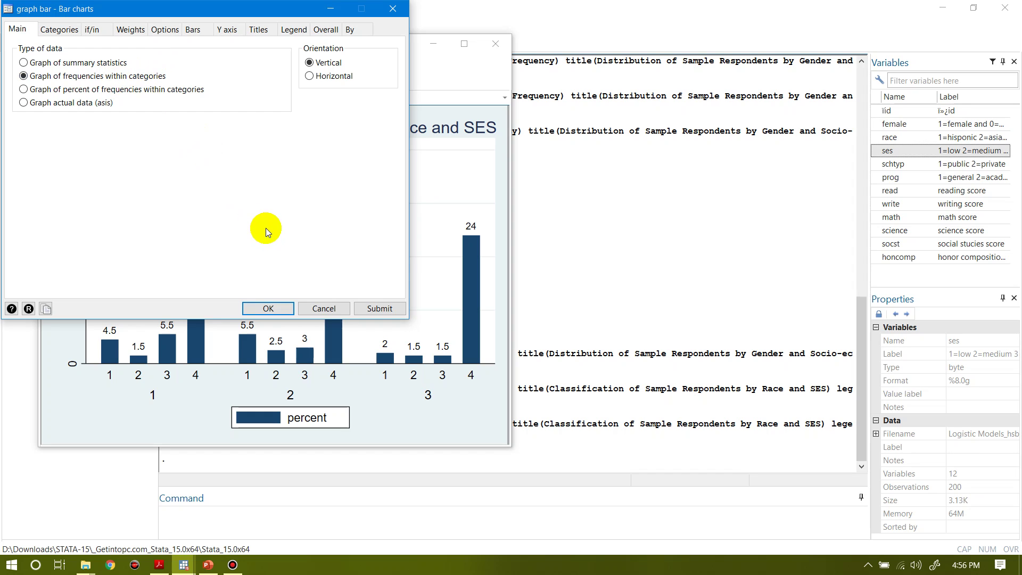
pyautogui.click(361, 306)
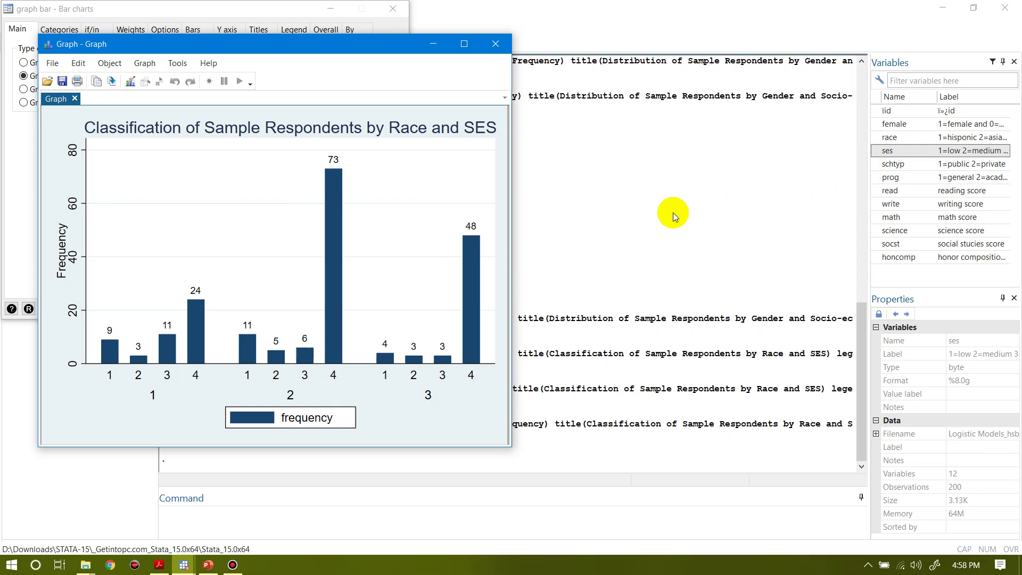
pyautogui.click(494, 44)
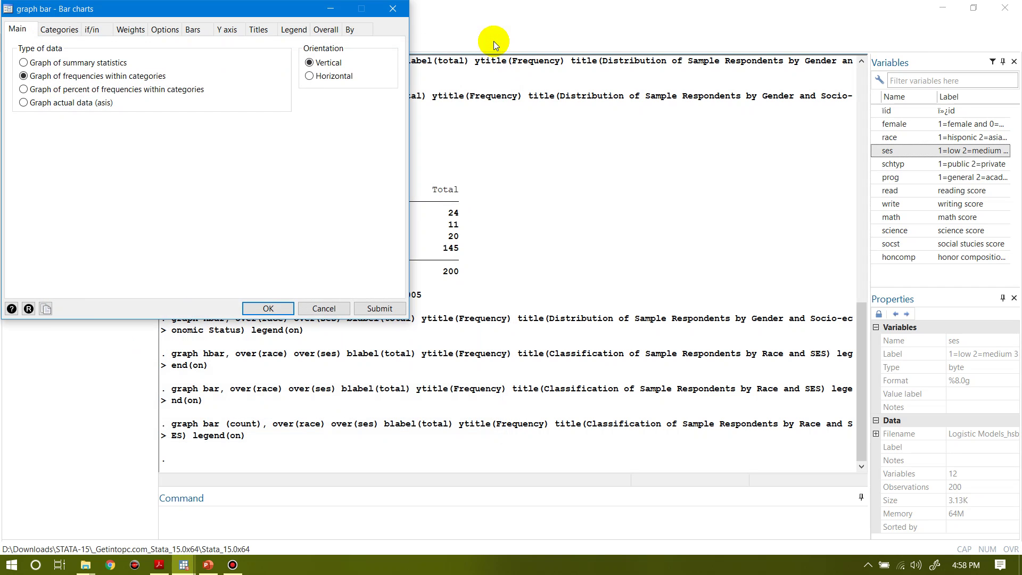
# Step: Close the bar chart dialog and run 'tabulate prog schtyp, chi2' (chi2(2) = 9.2687, Pr = 0.010)
pyautogui.click(401, 11)
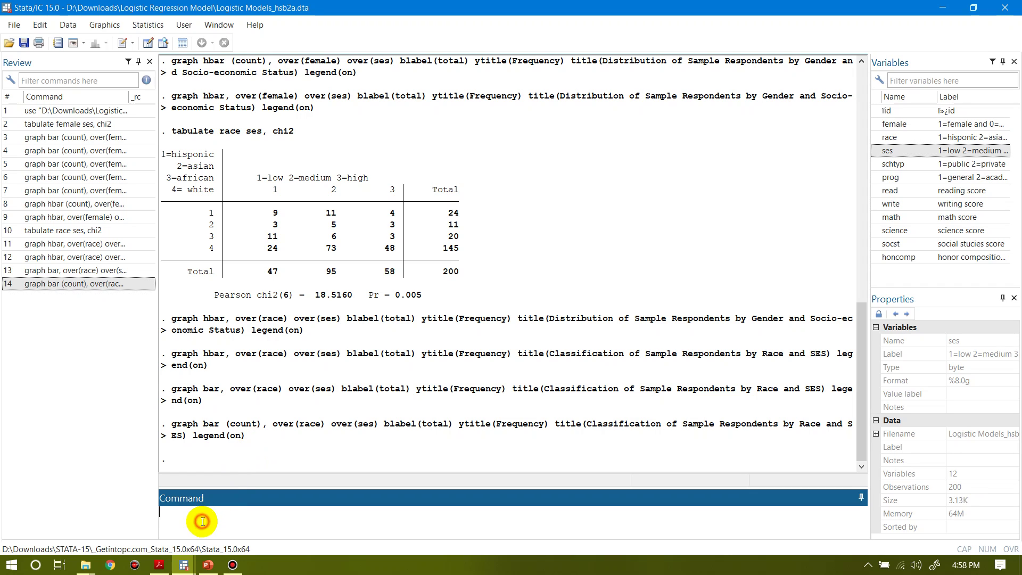
pyautogui.write('tabulate')
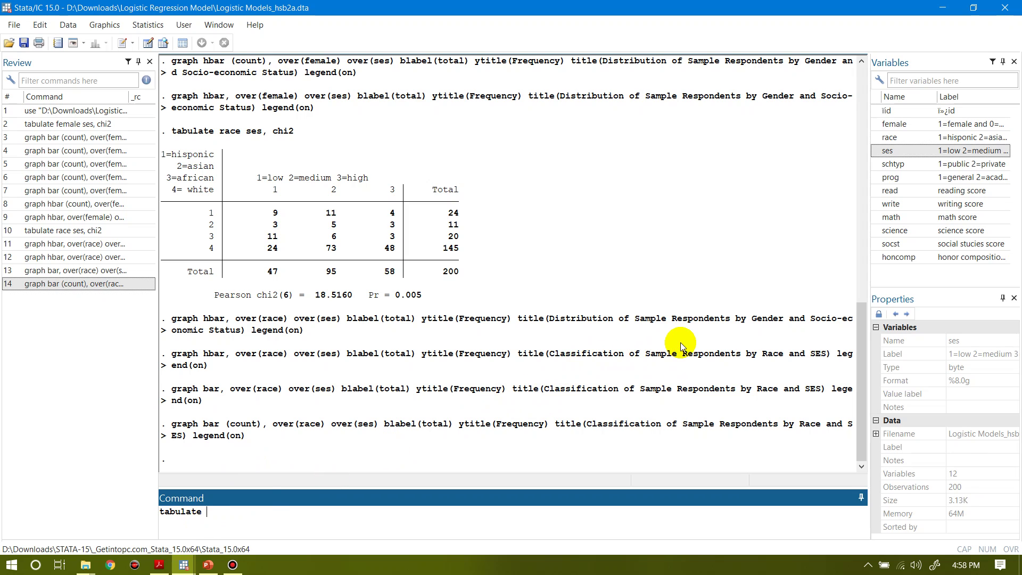
pyautogui.doubleClick(877, 178)
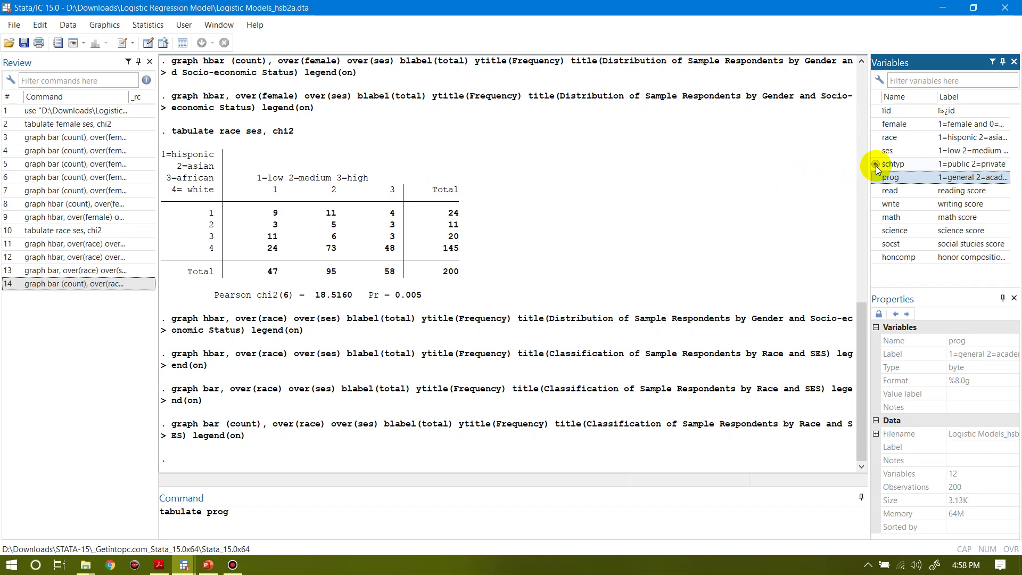
pyautogui.doubleClick(876, 165)
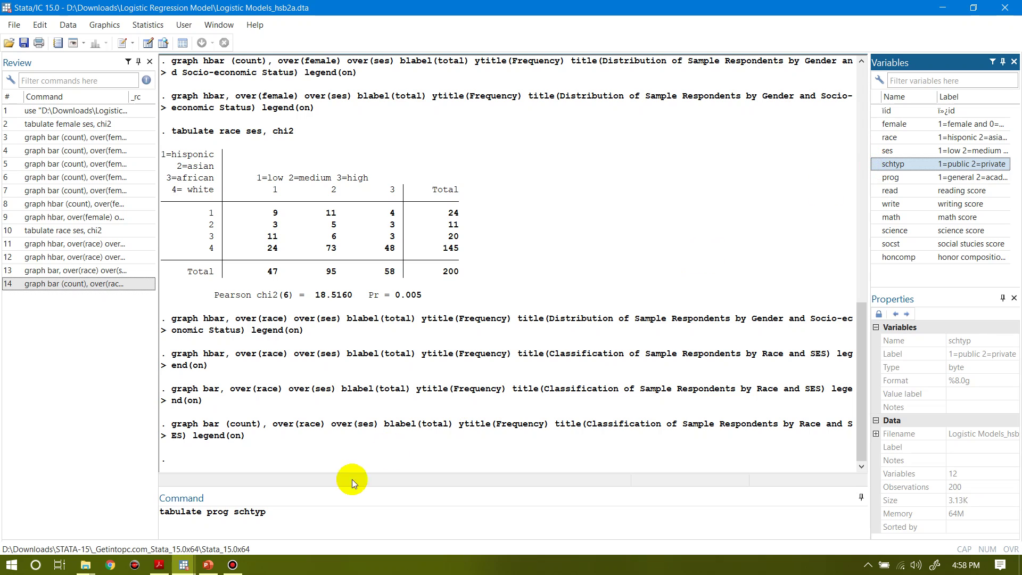
pyautogui.click(289, 512)
pyautogui.write(', chi2')
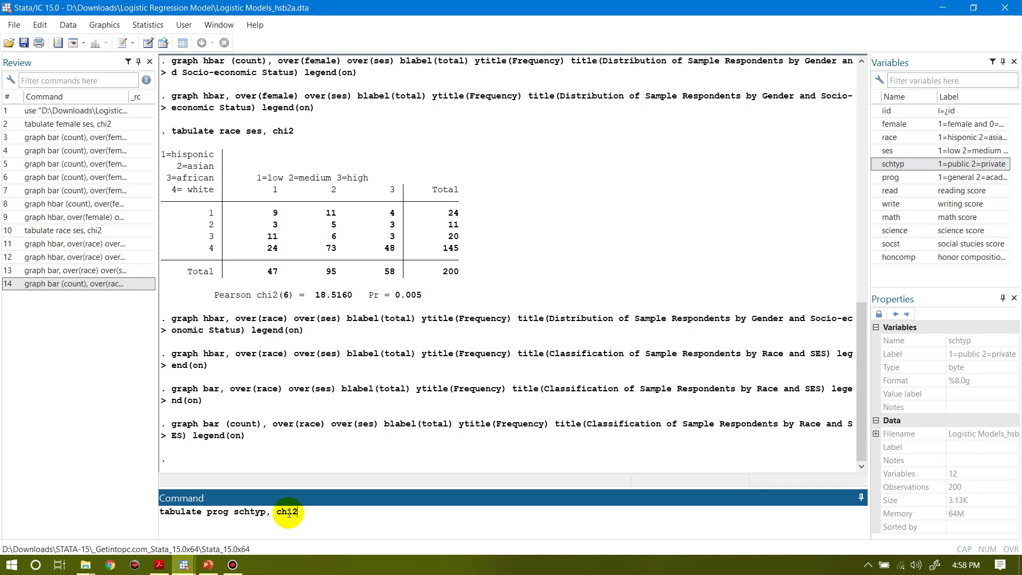
pyautogui.press('Return')
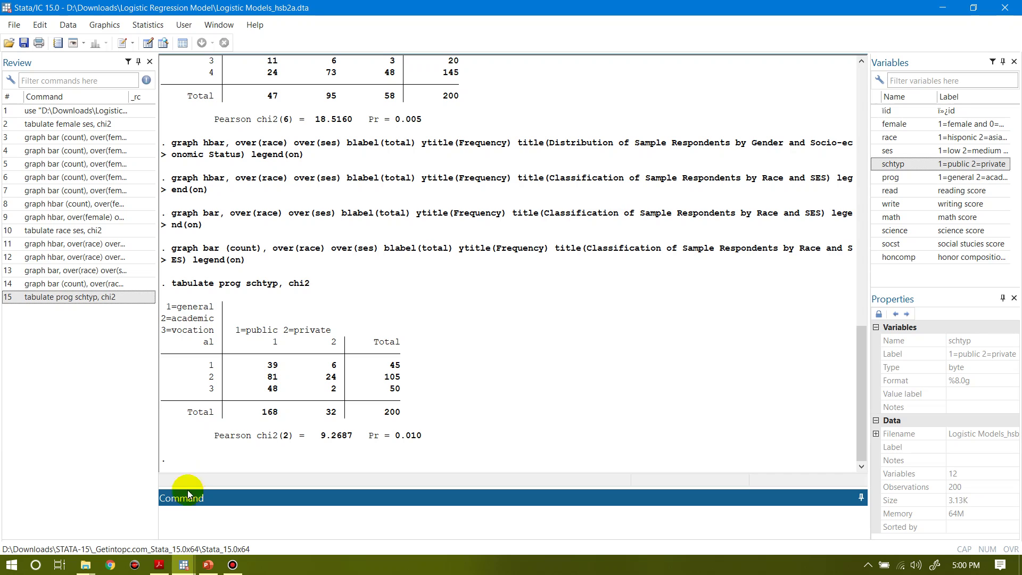
pyautogui.moveTo(186, 563)
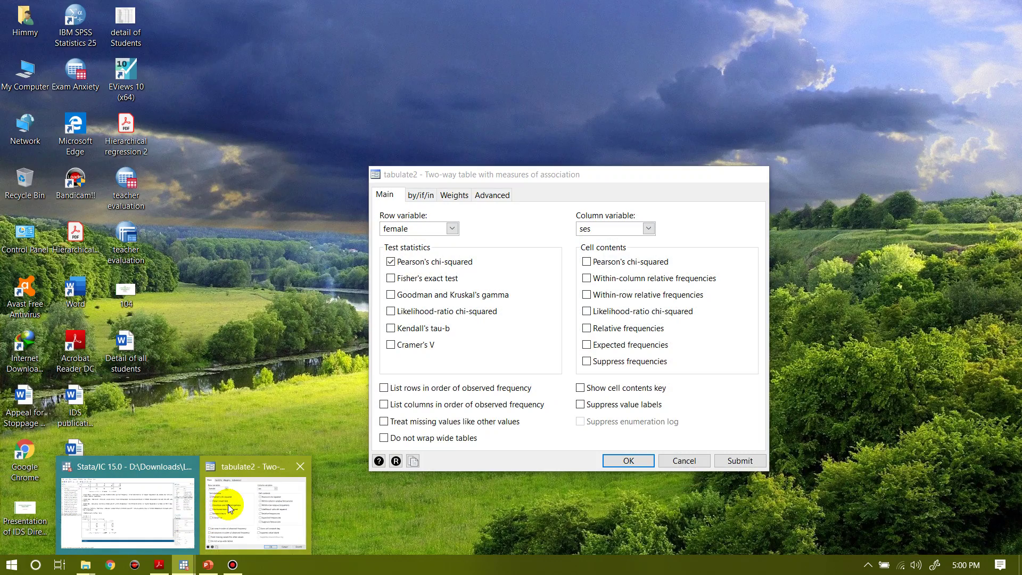
pyautogui.click(228, 504)
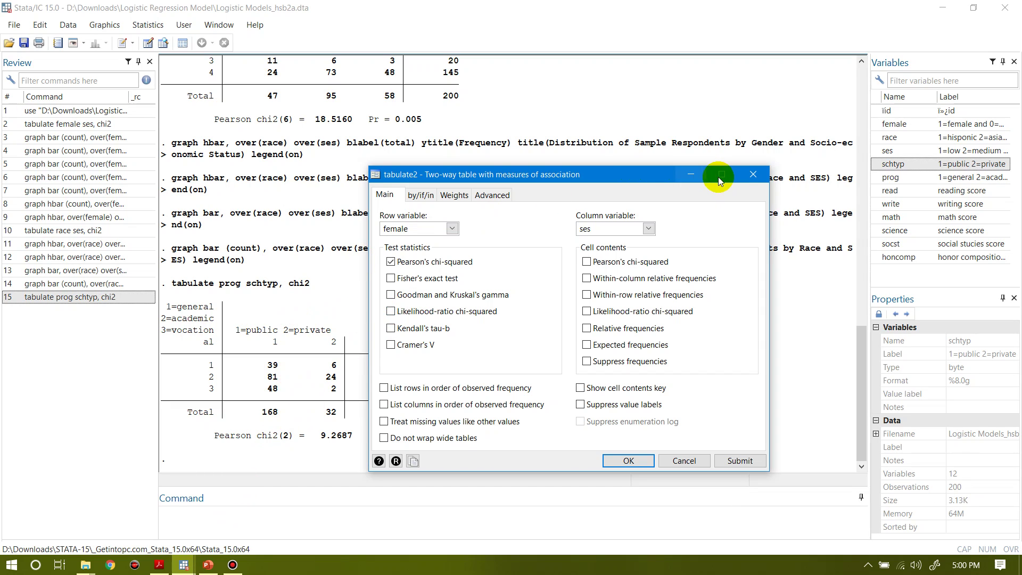
pyautogui.click(753, 174)
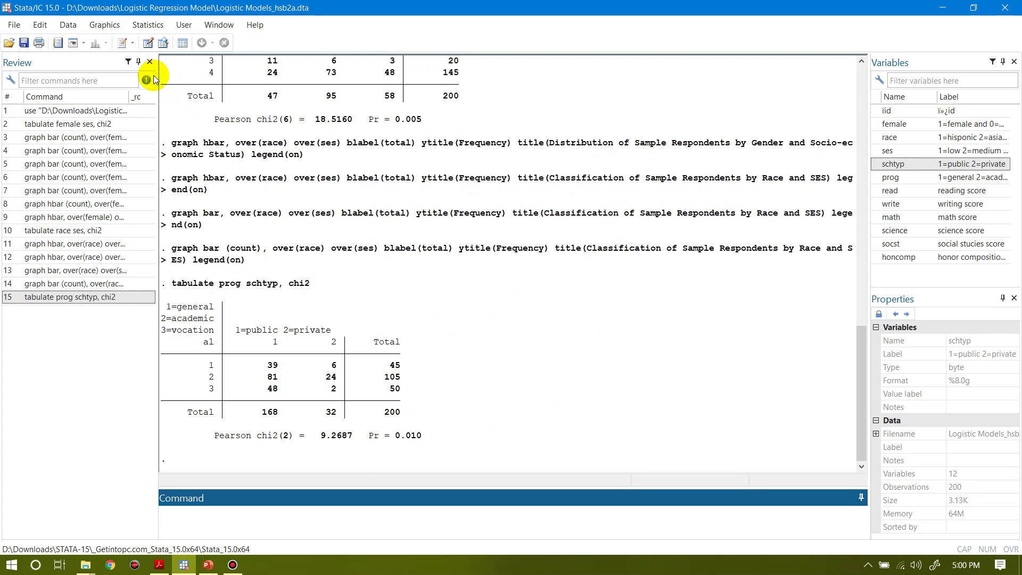
# Step: Set up a bar chart with Group 1 prog and Group 2 schtyp and draw it
pyautogui.click(102, 27)
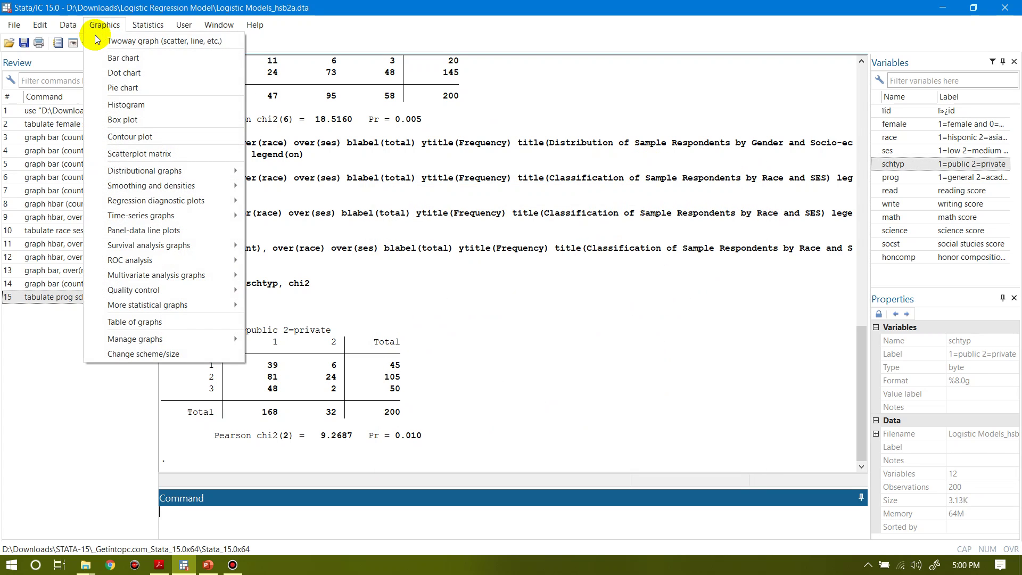
pyautogui.click(105, 57)
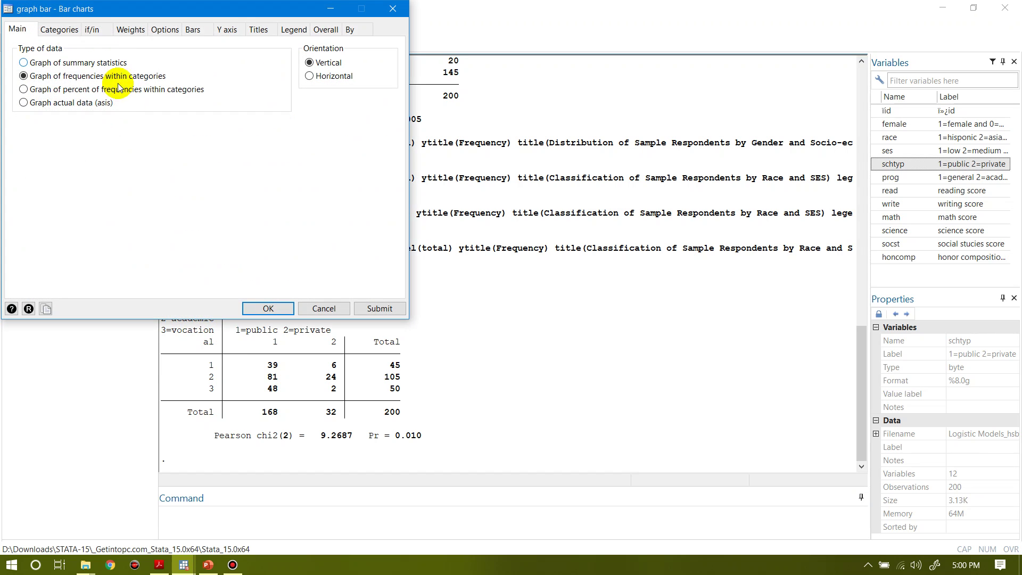
pyautogui.click(56, 28)
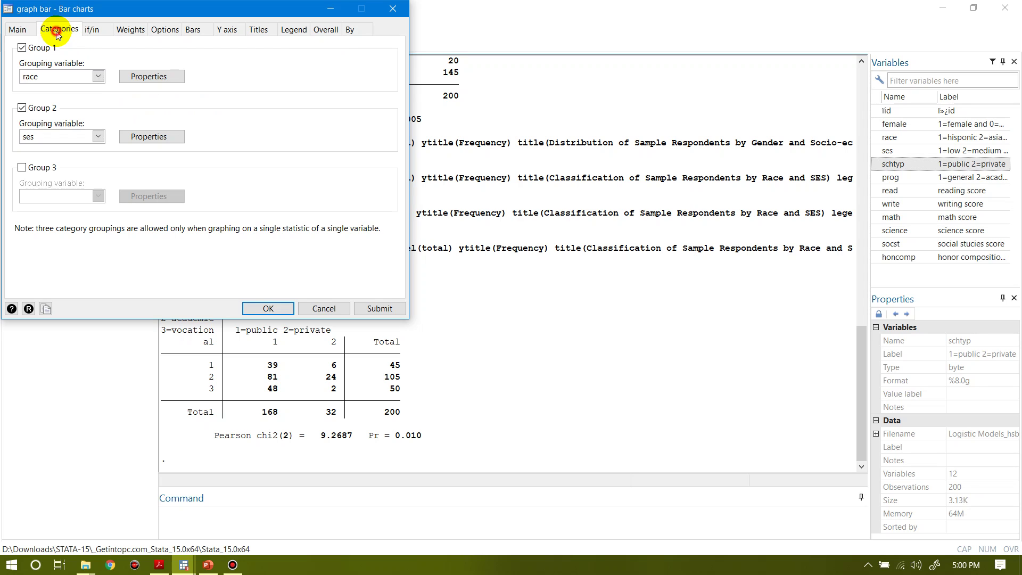
pyautogui.click(97, 77)
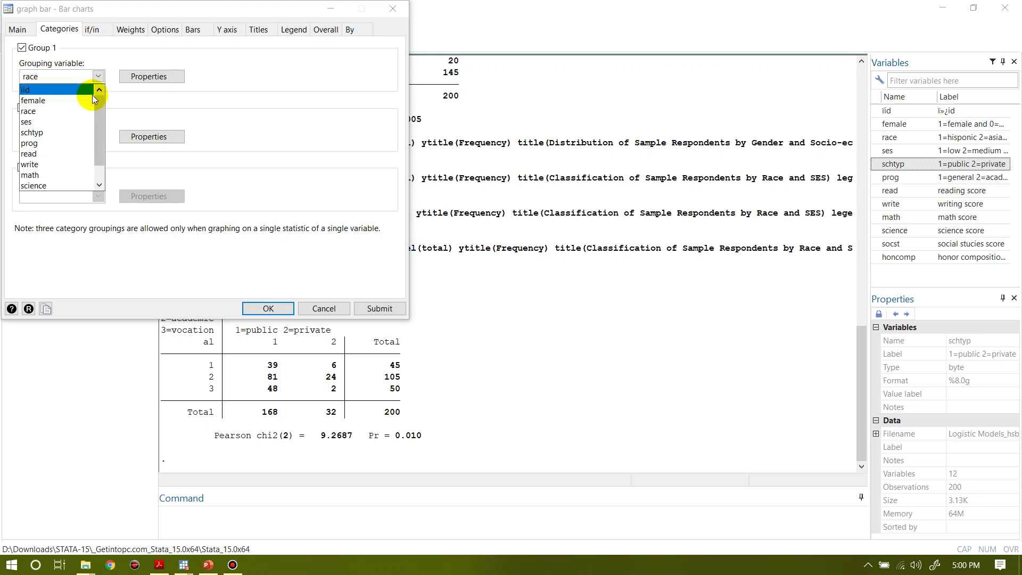
pyautogui.click(72, 142)
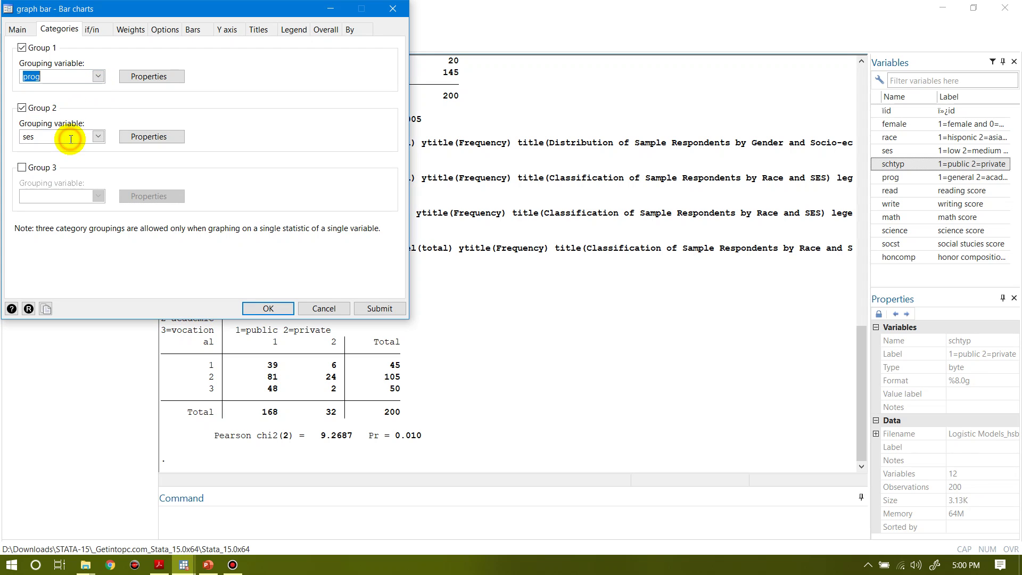
pyautogui.click(98, 137)
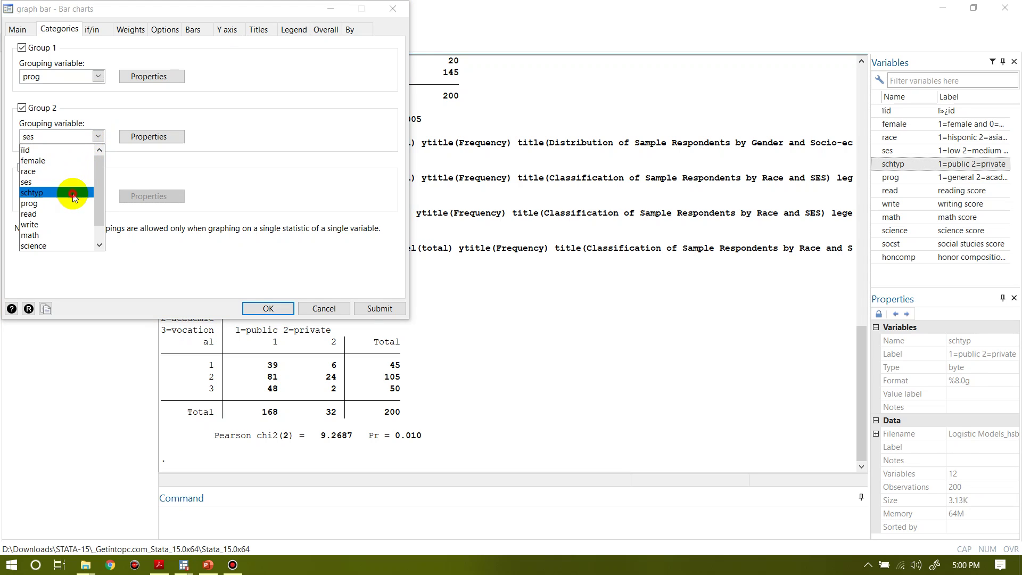
pyautogui.click(73, 193)
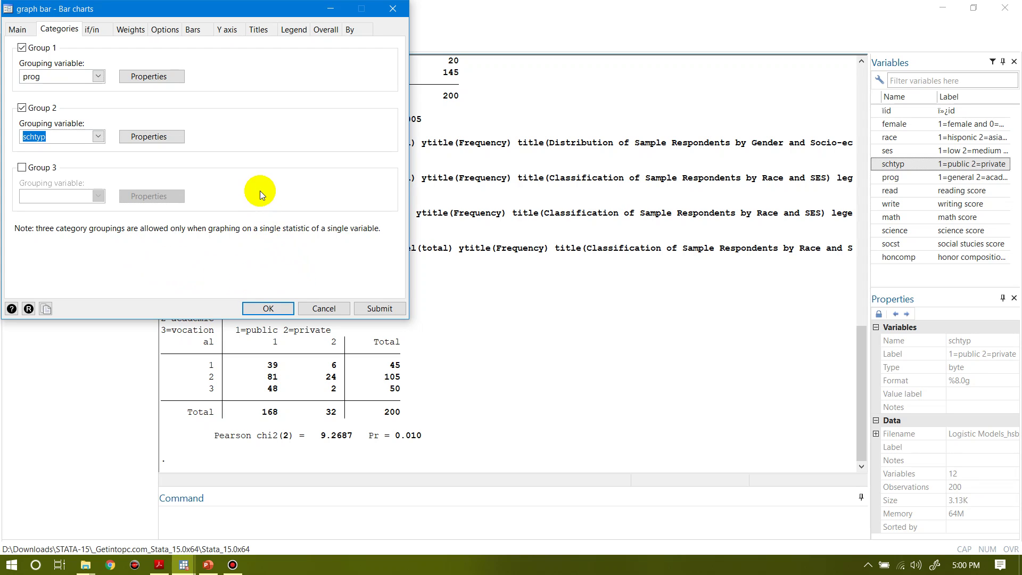
pyautogui.click(381, 308)
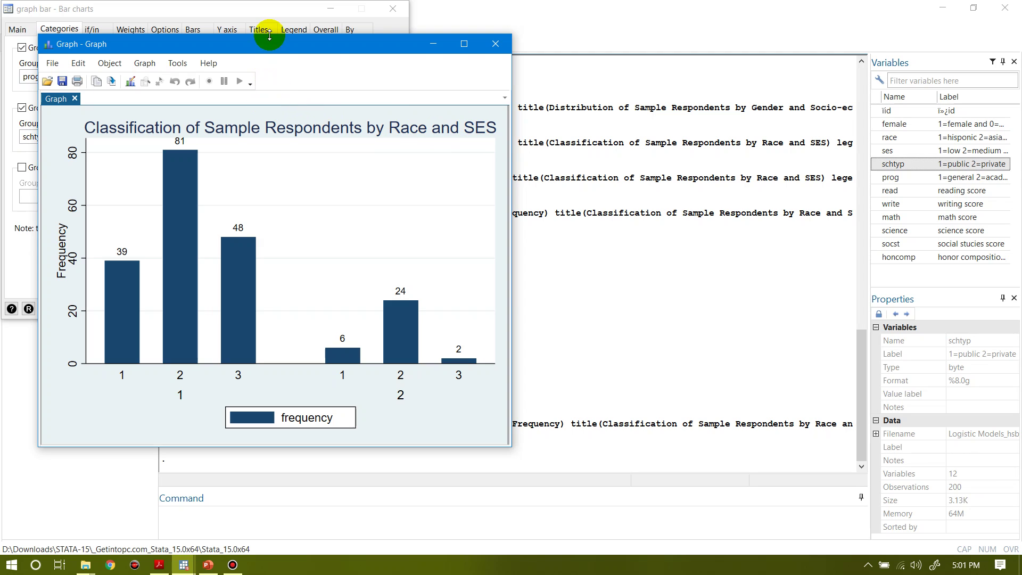
# Step: Replace 'Race and SES' in the title with 'School Type and Programme type' and redraw
pyautogui.click(273, 10)
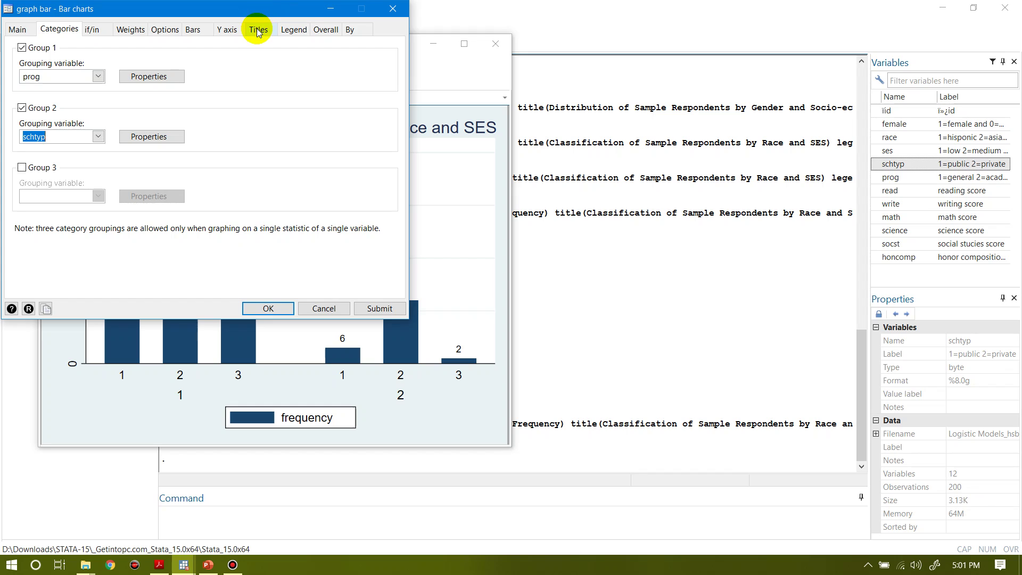
pyautogui.click(259, 30)
pyautogui.click(233, 64)
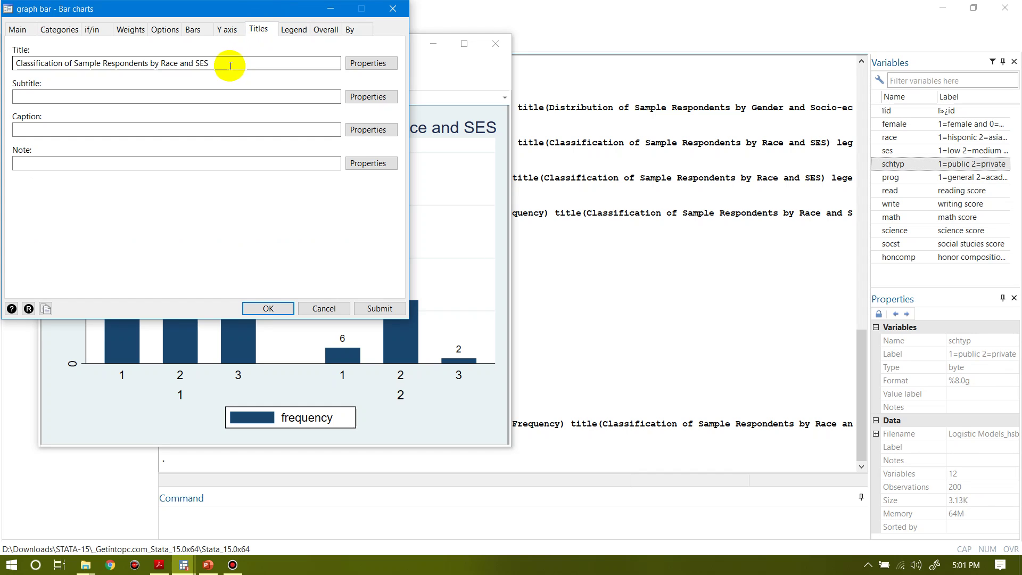
pyautogui.press('BackSpace')
pyautogui.press('BackSpace')
pyautogui.press('BackSpace')
pyautogui.press('BackSpace')
pyautogui.press('BackSpace')
pyautogui.press('BackSpace')
pyautogui.press('BackSpace')
pyautogui.press('BackSpace')
pyautogui.press('BackSpace')
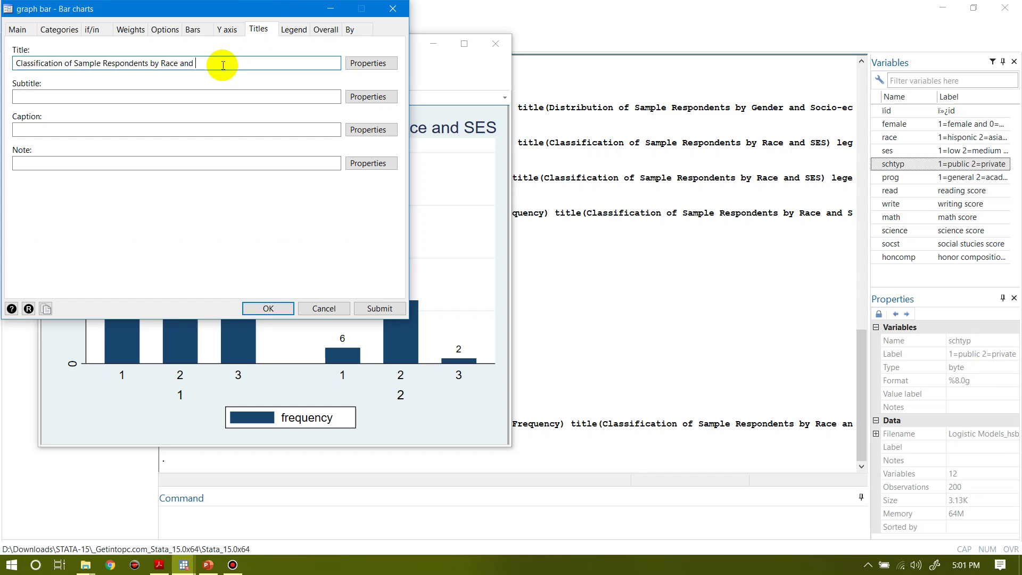
pyautogui.press('BackSpace')
pyautogui.press('BackSpace')
pyautogui.press('BackSpace')
pyautogui.write('School')
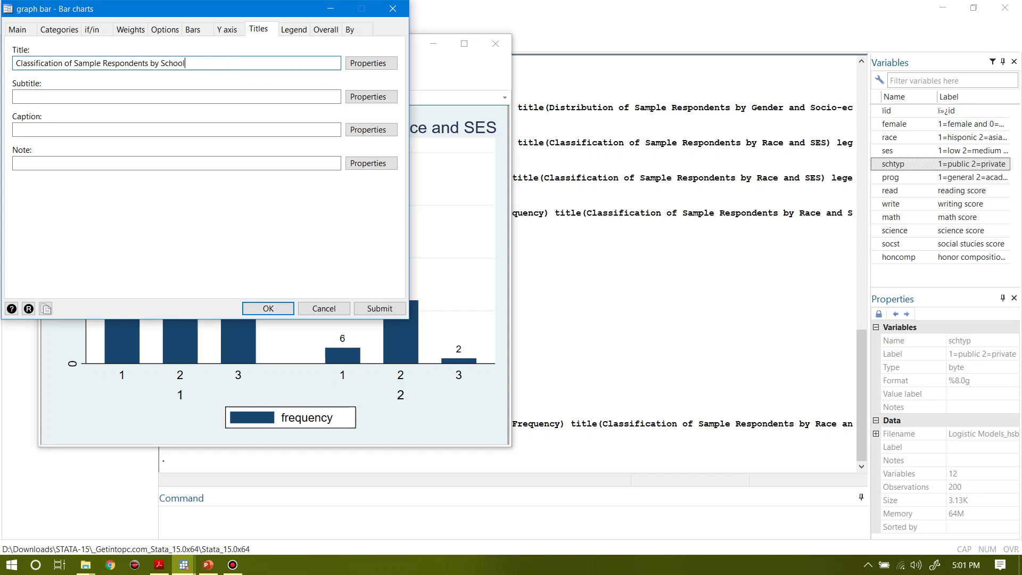
pyautogui.write(' Type and Programme type')
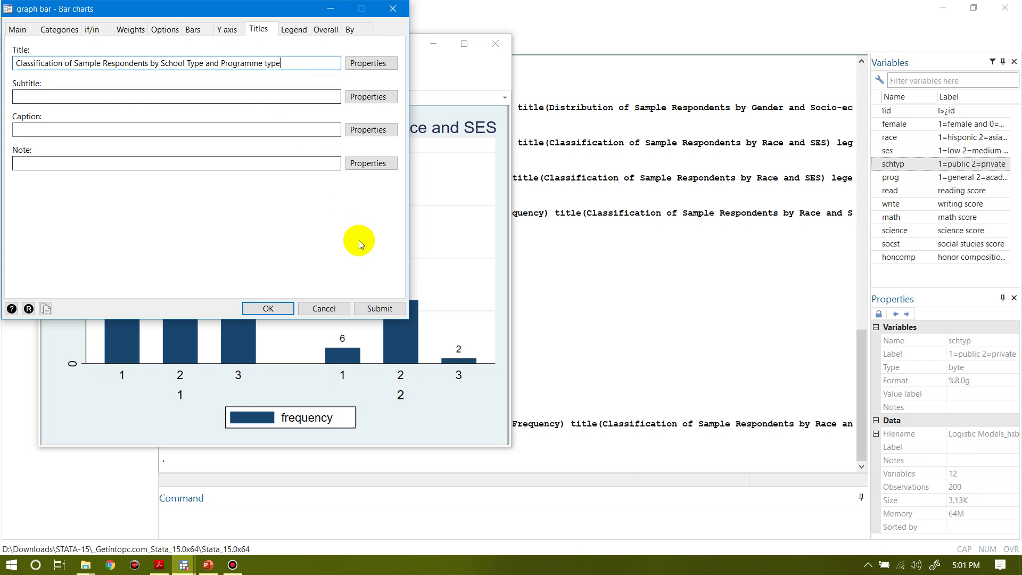
pyautogui.click(373, 308)
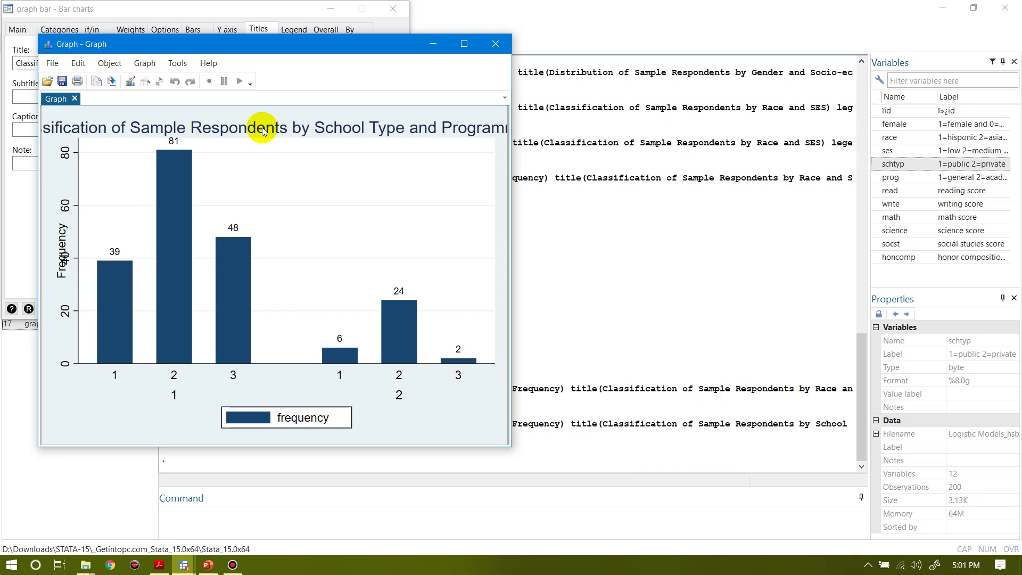
# Step: Maximize the prog-by-schtyp frequency bar chart window to fill the screen
pyautogui.click(465, 44)
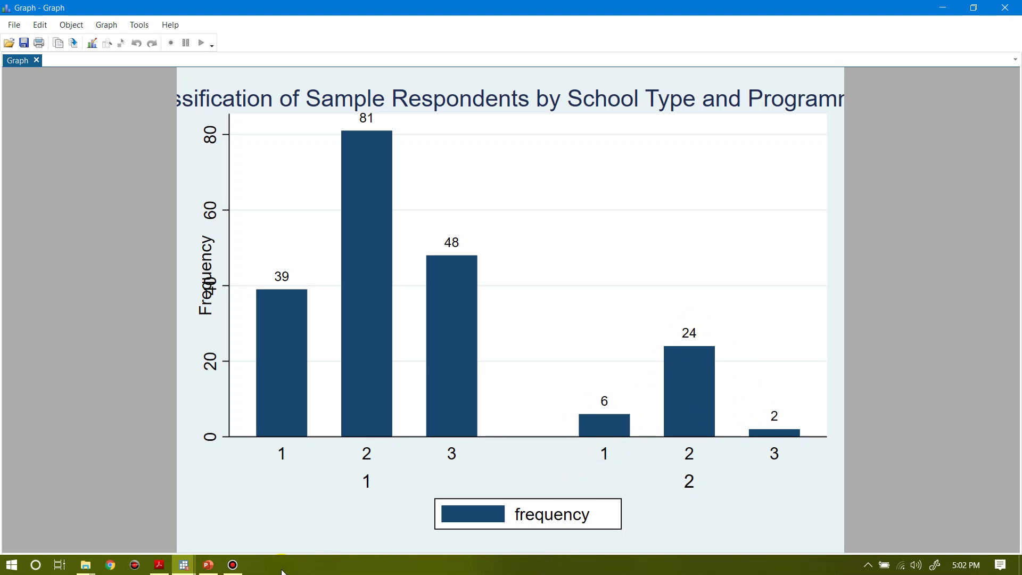
pyautogui.moveTo(186, 572)
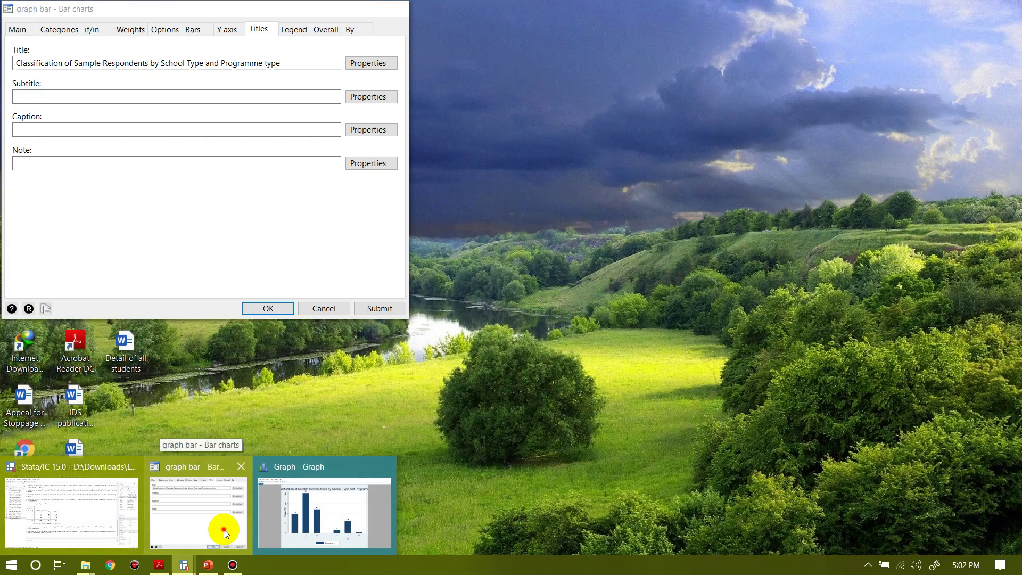
# Step: Redraw the school-type-by-programme chart with horizontal bar orientation
pyautogui.click(224, 529)
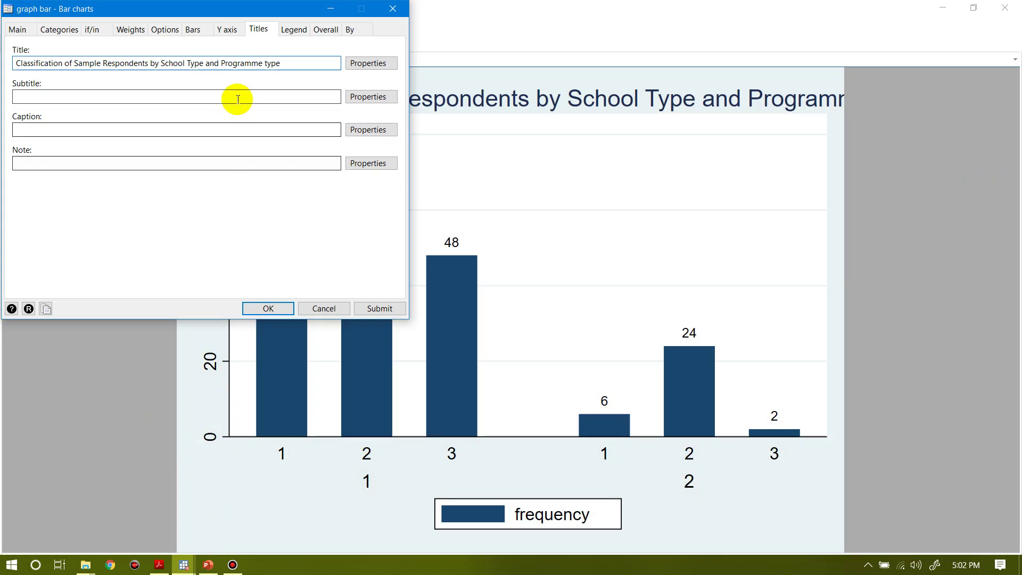
pyautogui.click(164, 30)
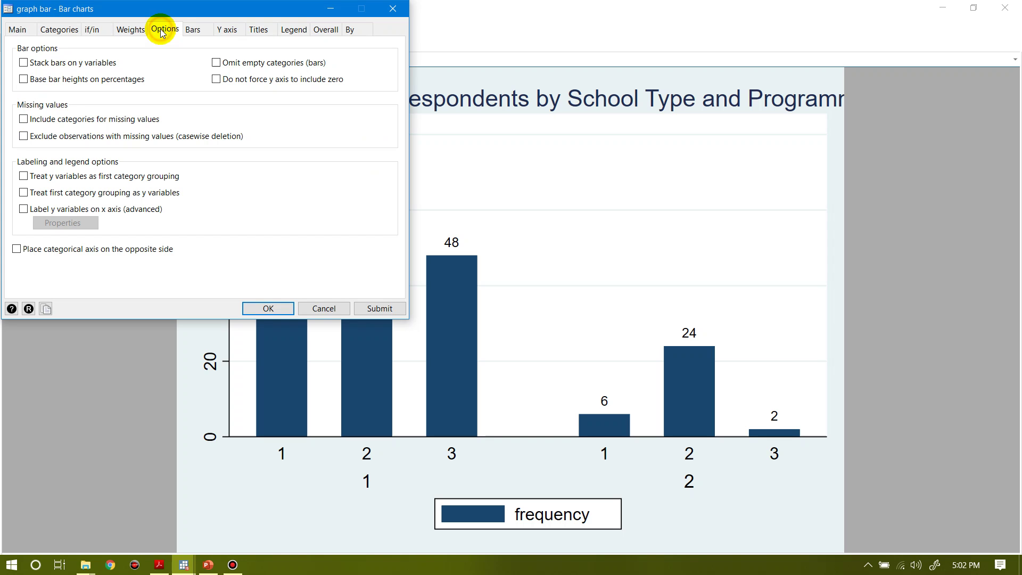
pyautogui.click(193, 30)
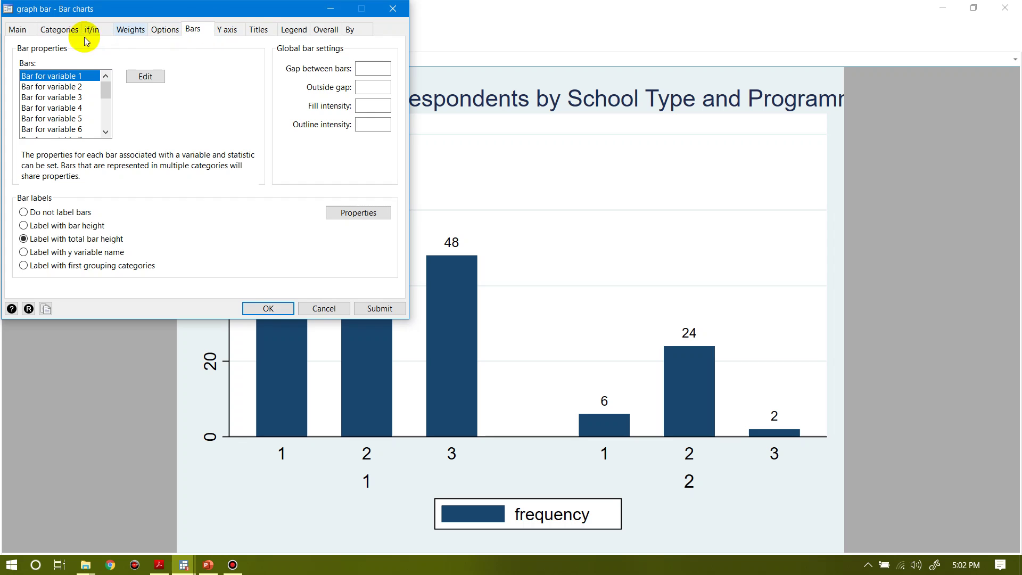
pyautogui.click(56, 30)
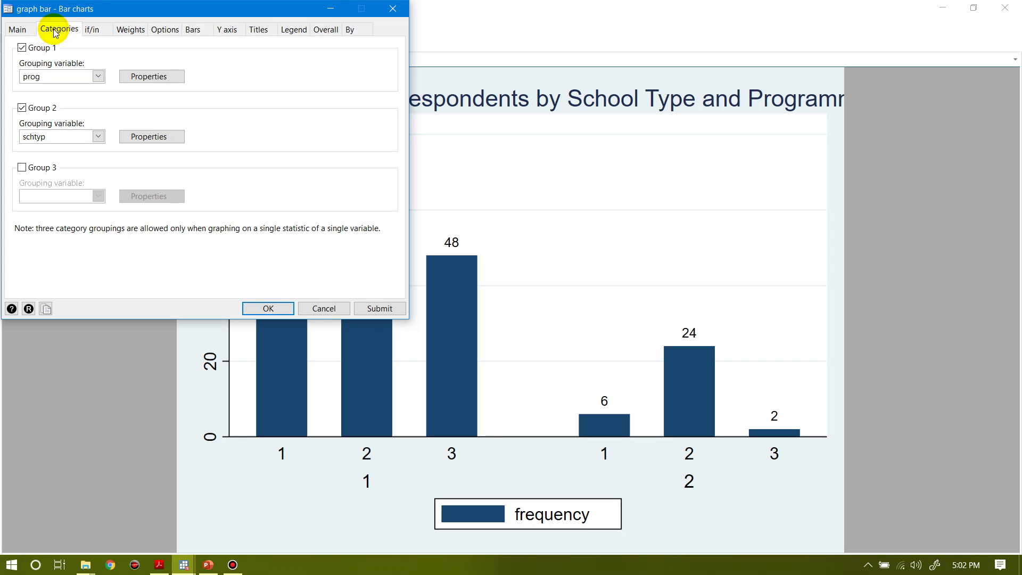
pyautogui.click(20, 30)
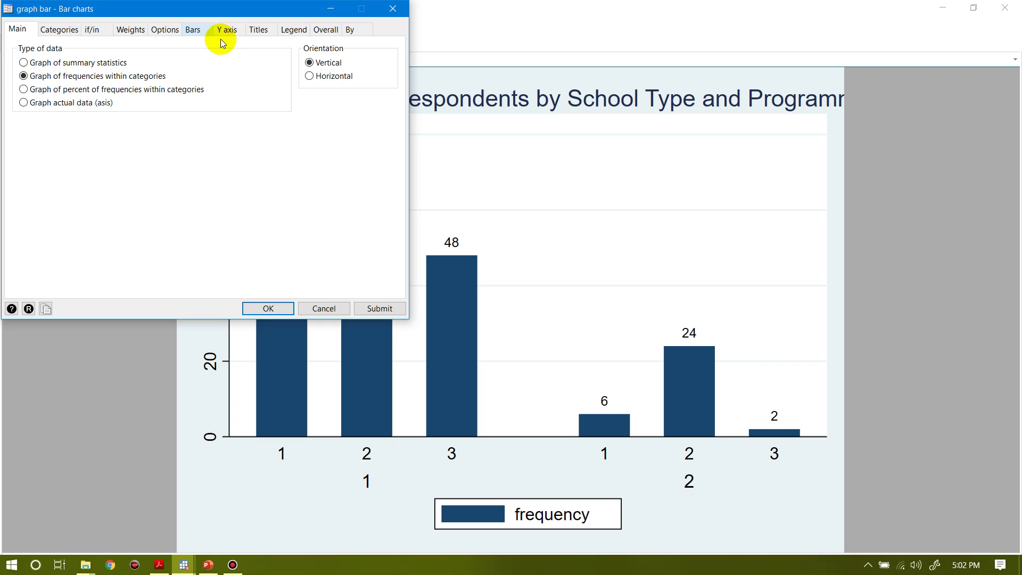
pyautogui.click(310, 76)
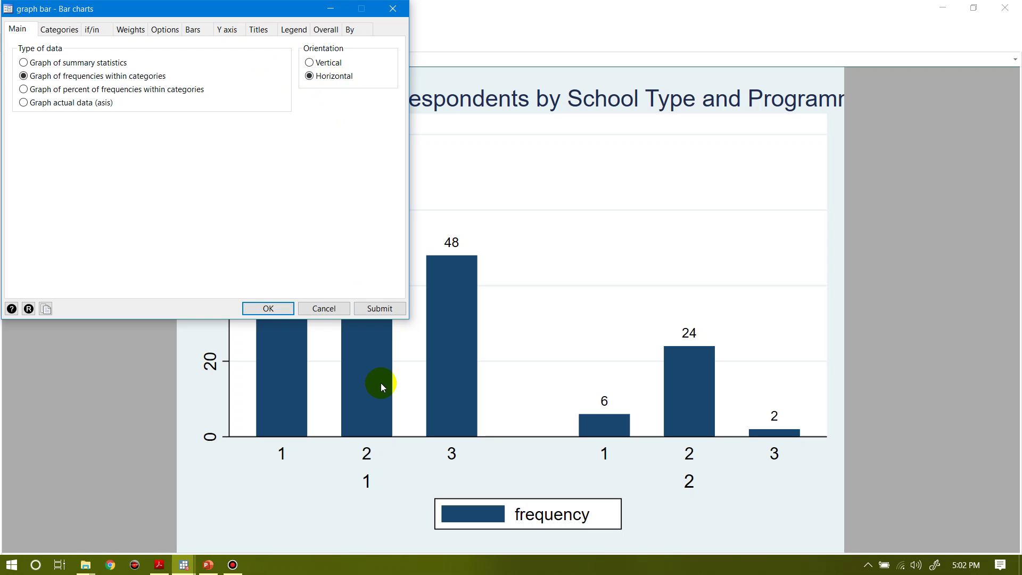
pyautogui.click(366, 311)
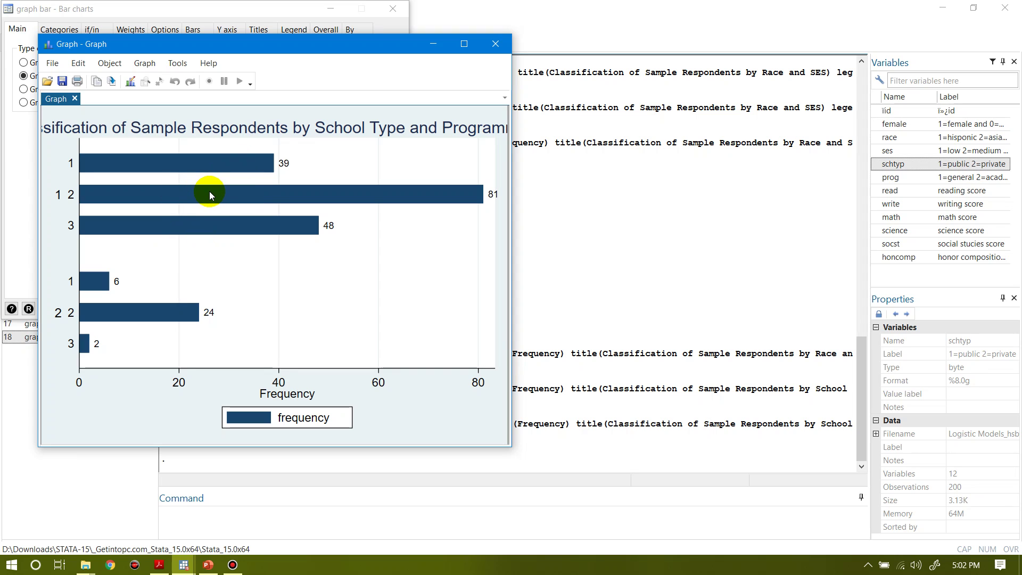
# Step: Redraw the same chart with vertical bars again
pyautogui.click(172, 10)
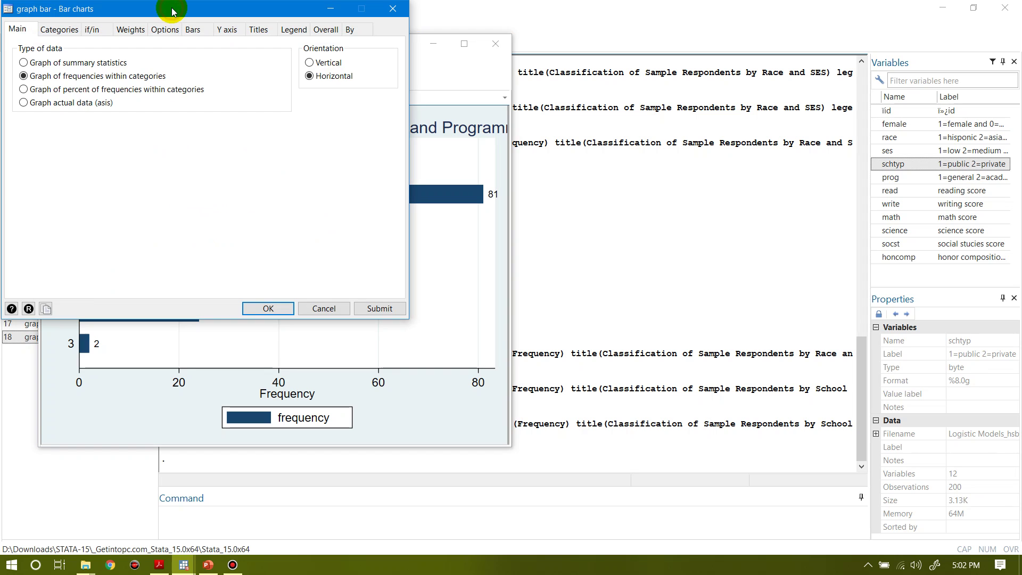
pyautogui.click(311, 64)
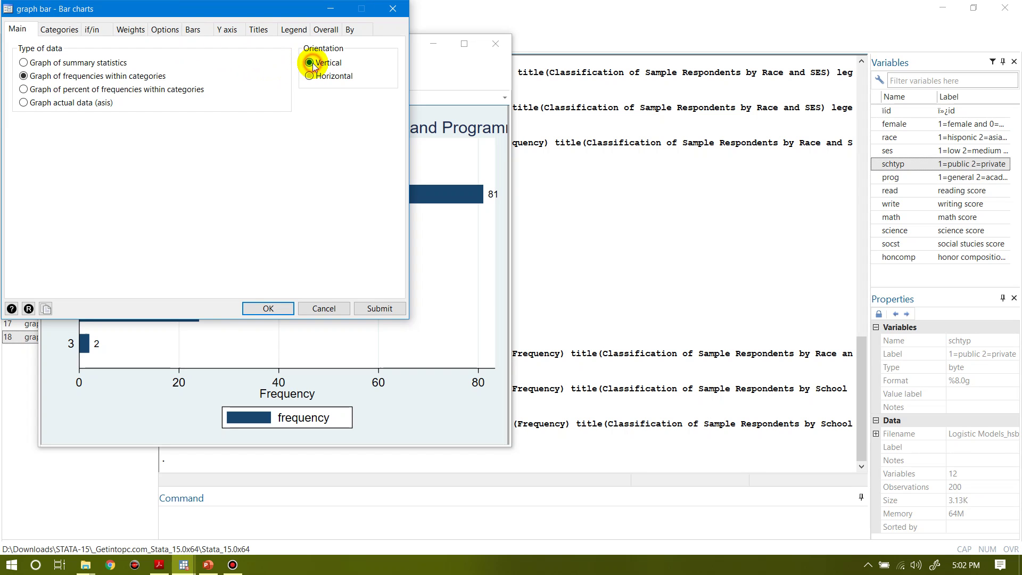
pyautogui.click(380, 310)
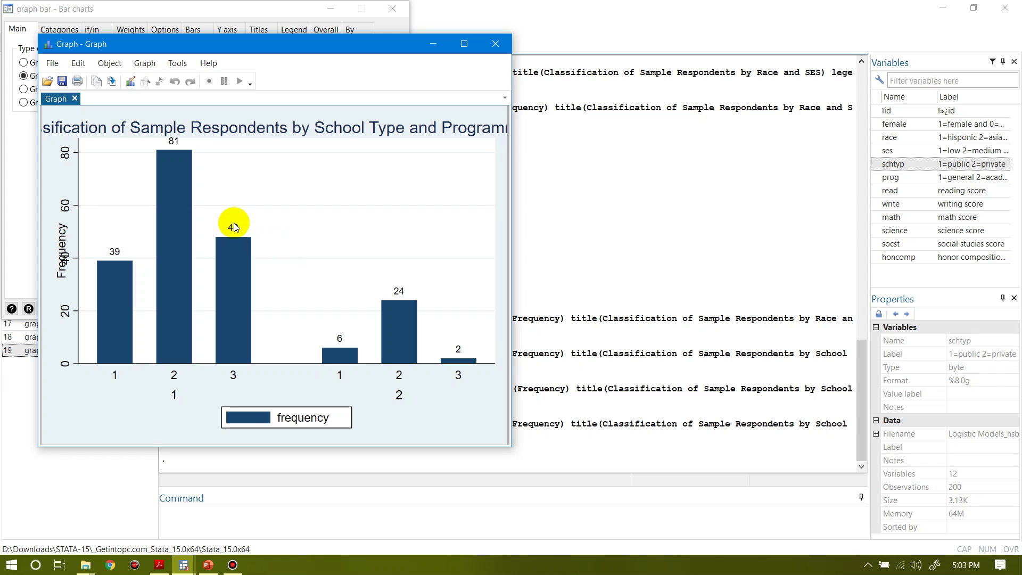
# Step: Redraw the chart as percent of frequencies within categories: 19.5, 40.5, 24, 3, 12, 1
pyautogui.click(226, 7)
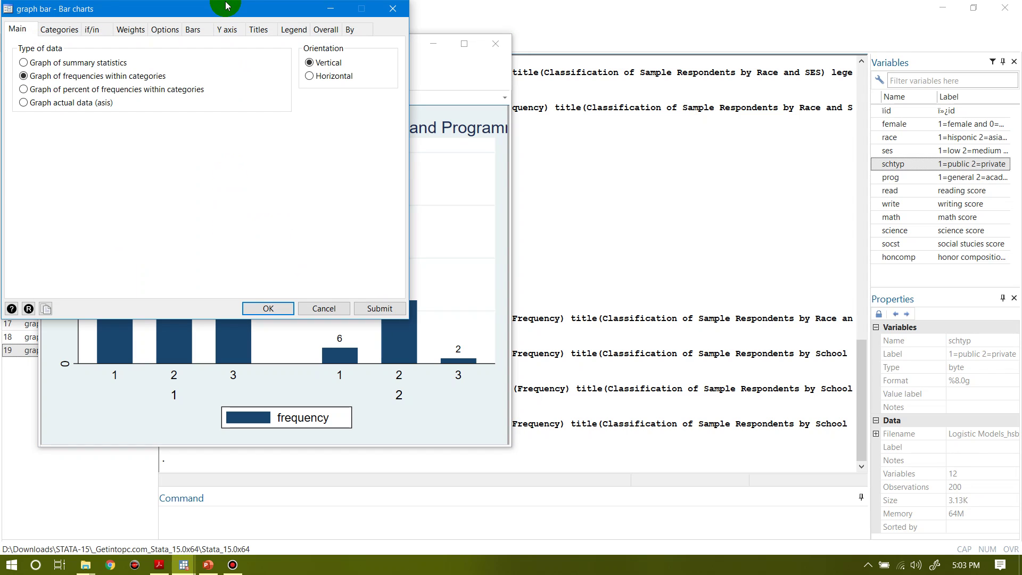
pyautogui.click(58, 90)
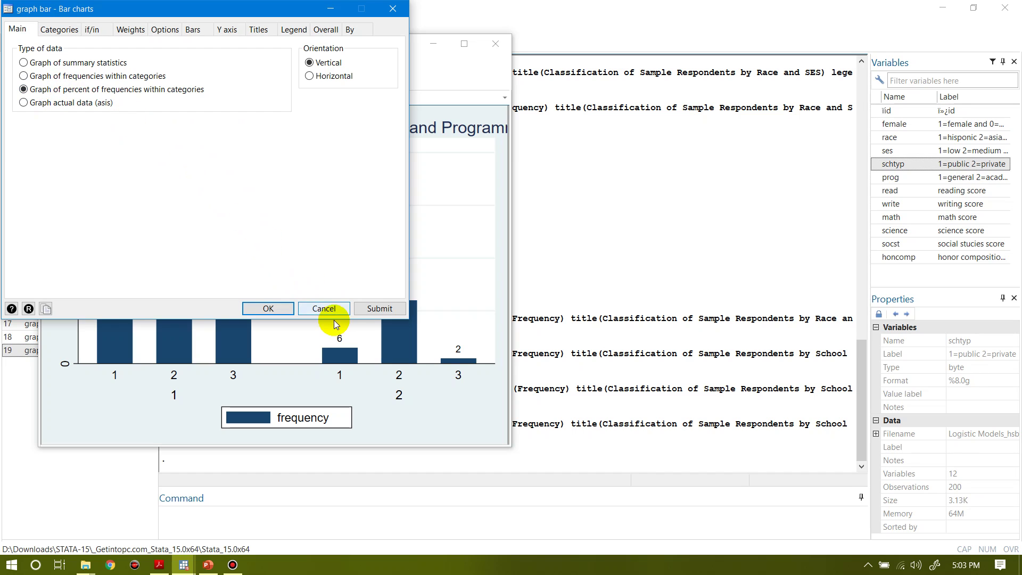
pyautogui.click(366, 310)
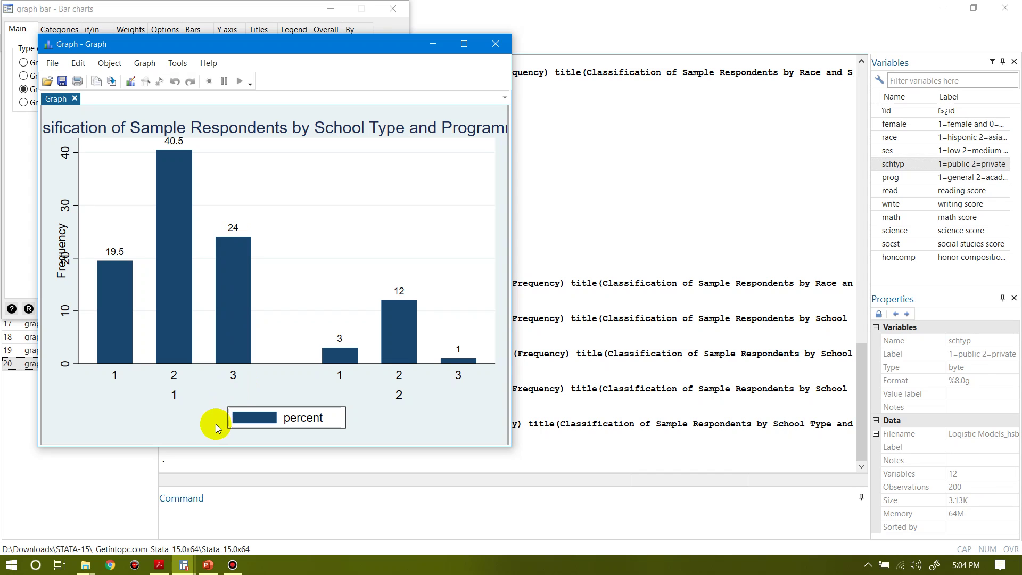
# Step: Play PowerPoint's closing 'Thanks for Watching my Video' slide as a slide show, then exit it
pyautogui.click(207, 565)
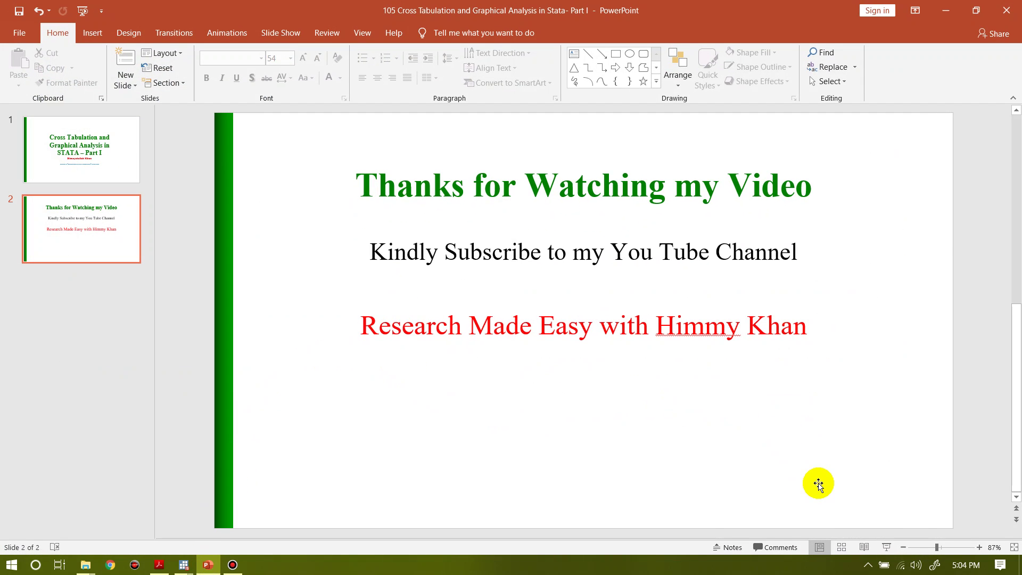
pyautogui.click(885, 543)
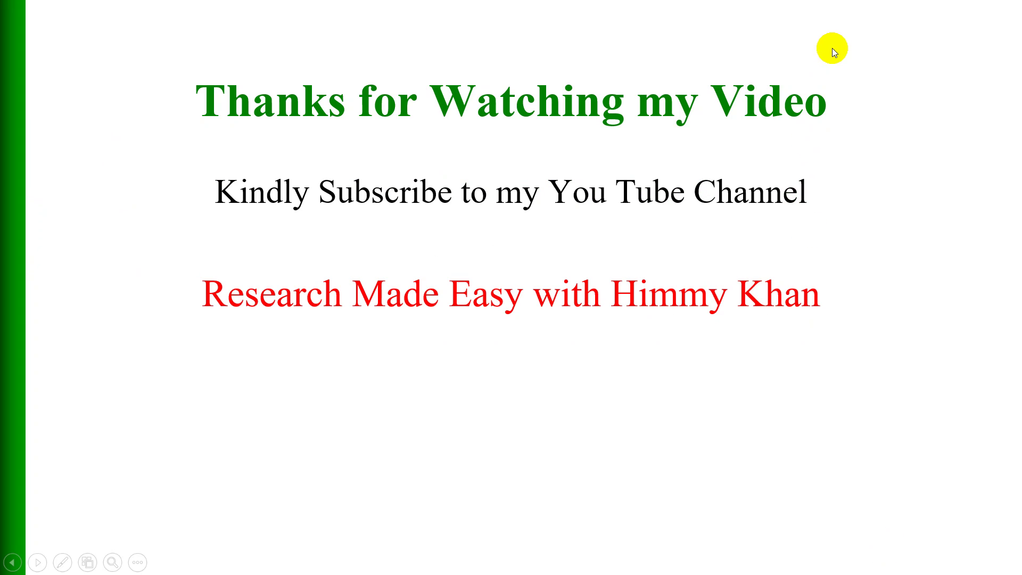
pyautogui.click(513, 6)
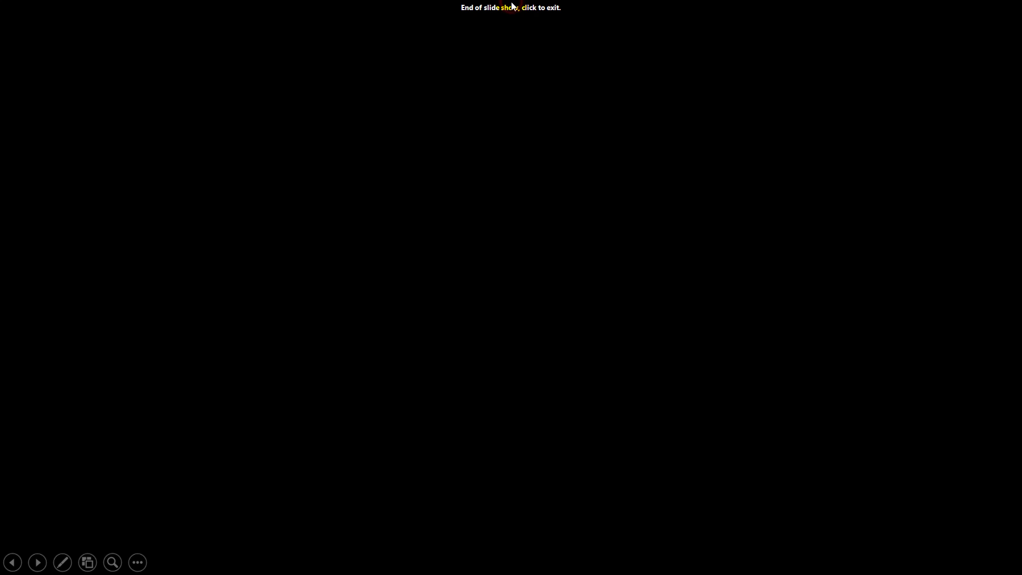
pyautogui.click(519, 7)
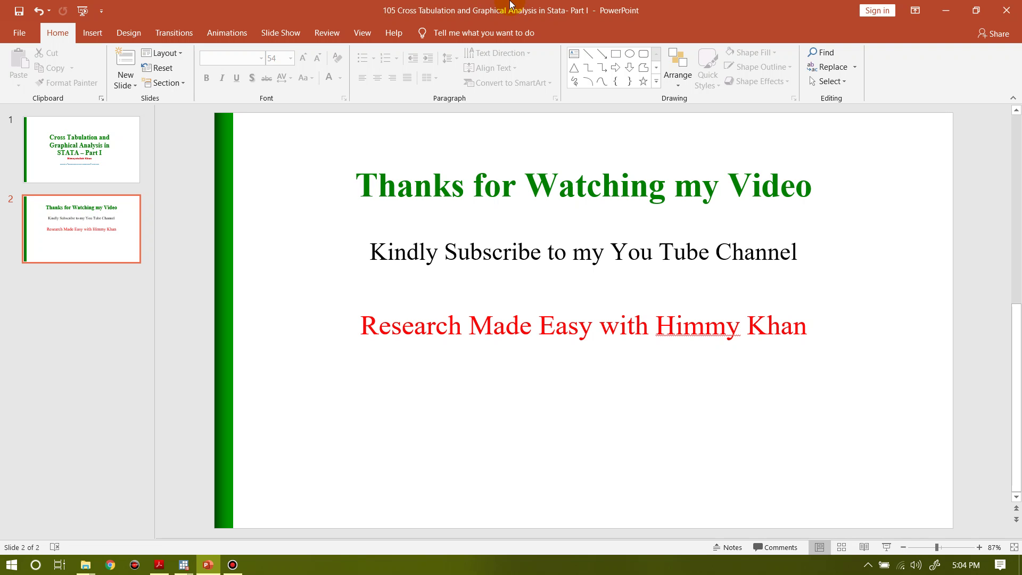